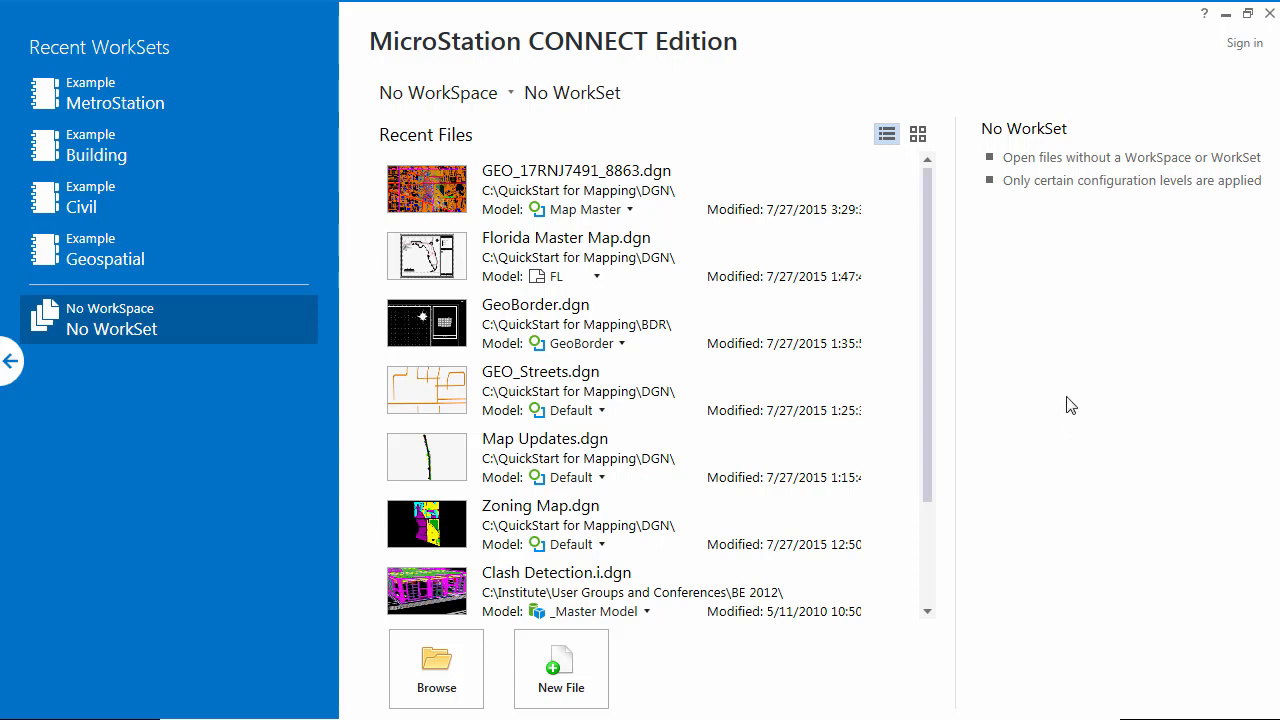
# Open the recent file GEO_17RNJ7491_8863.dgn
pyautogui.click(572, 188)
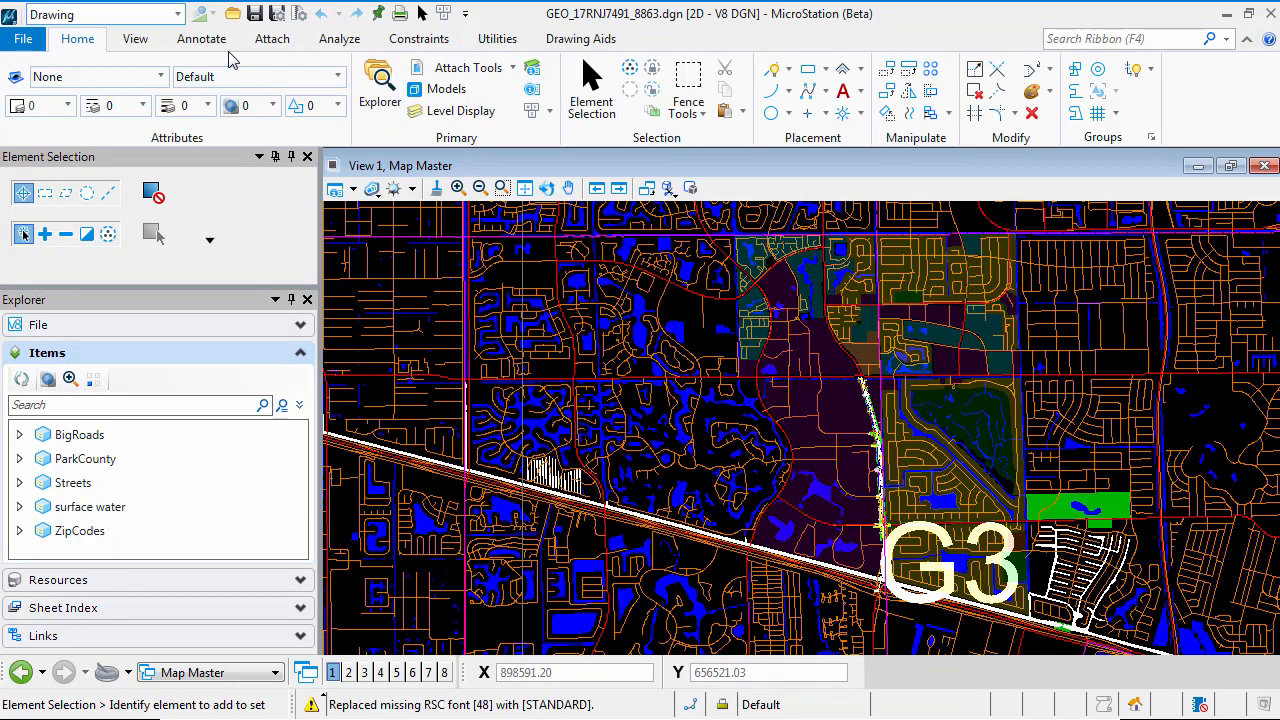
pyautogui.press('ctrl')
pyautogui.press('ctrl')
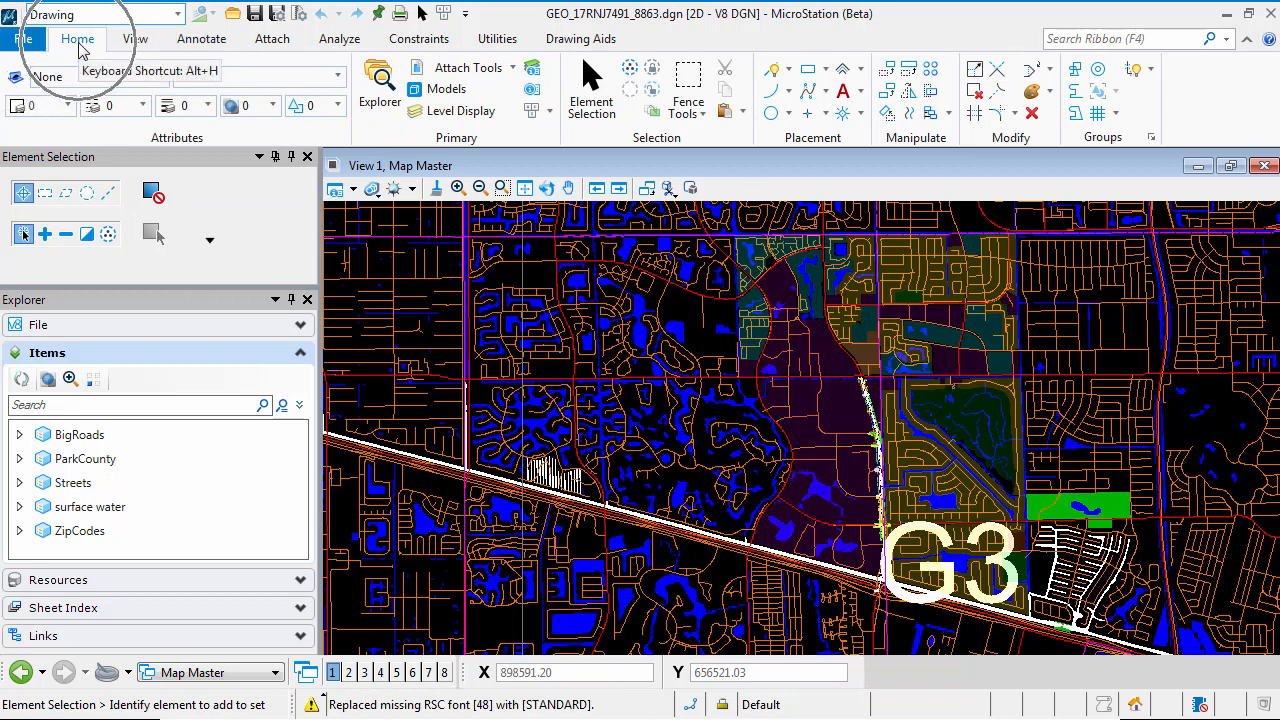
pyautogui.press('ctrl')
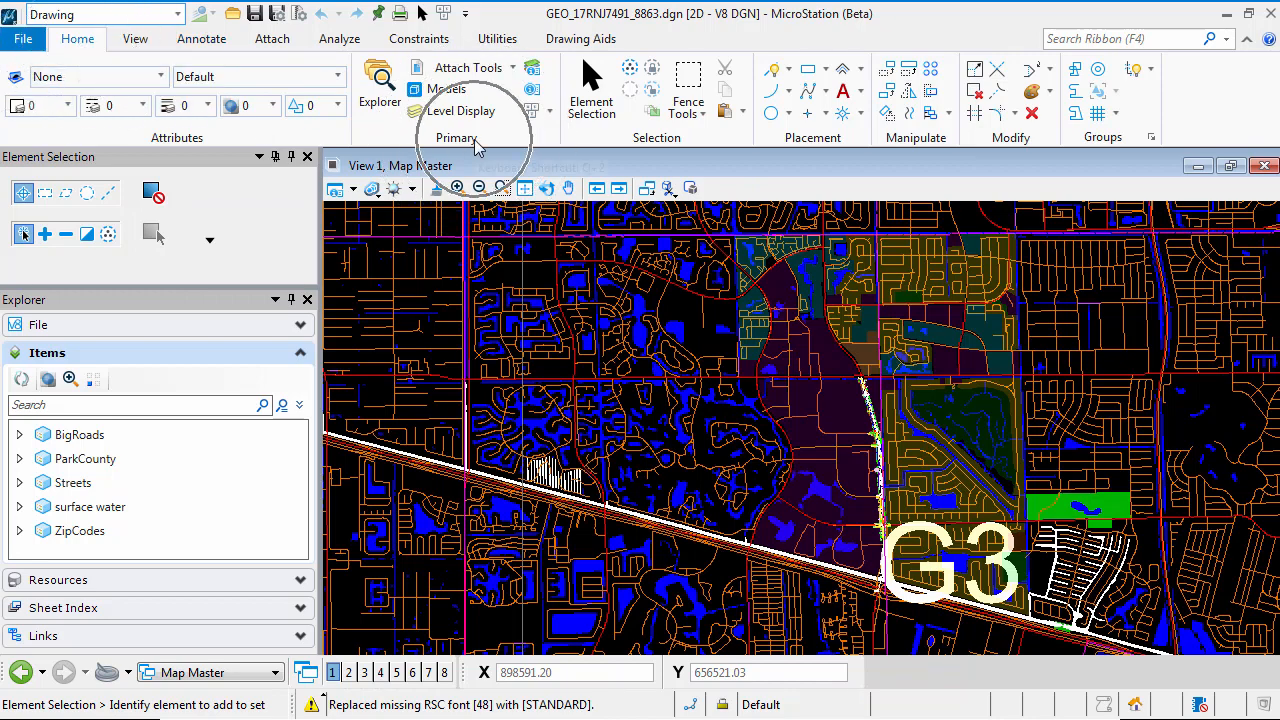
# Start a new model of type Sheet named Print Composition with the description Map of Project
pyautogui.click(443, 88)
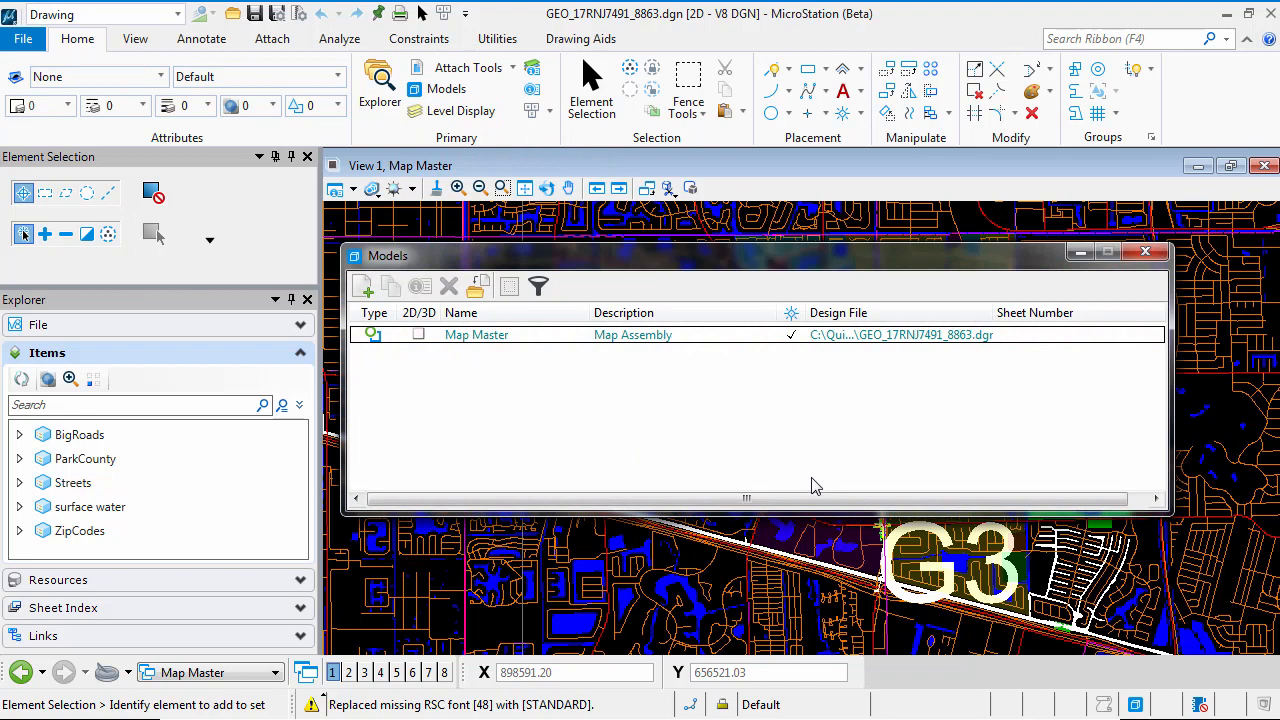
pyautogui.click(366, 290)
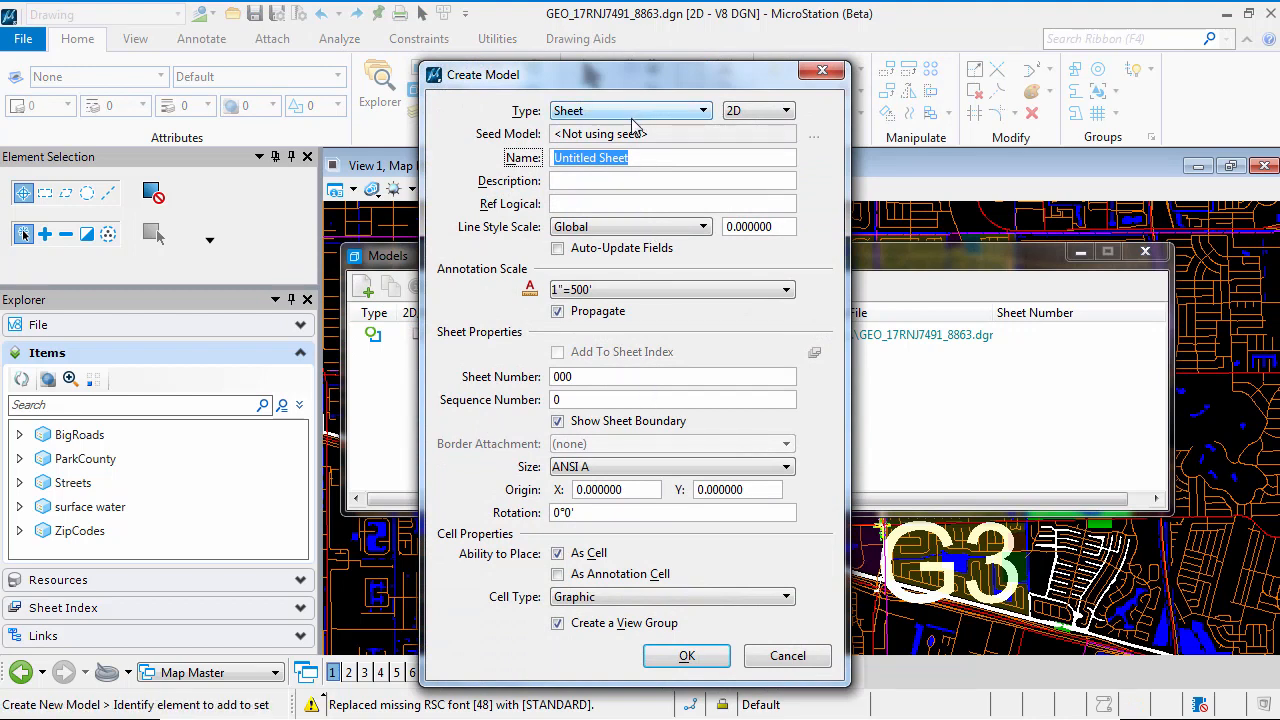
pyautogui.click(630, 111)
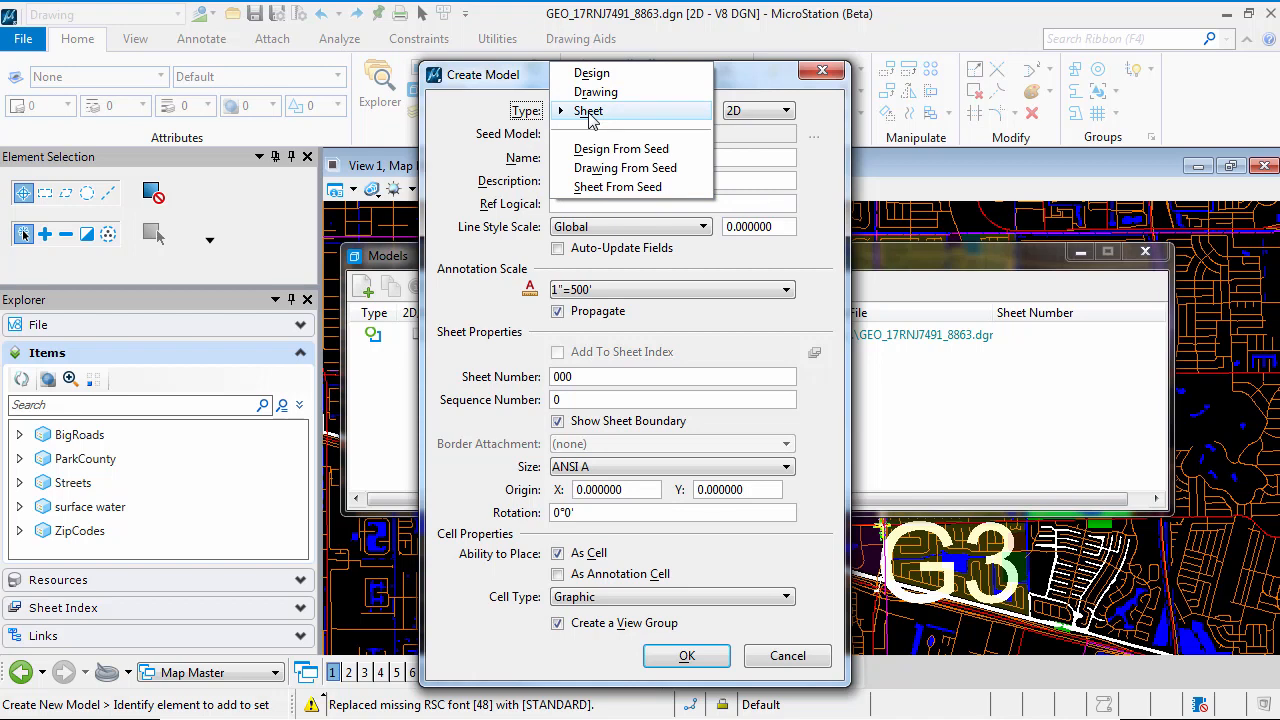
pyautogui.click(590, 111)
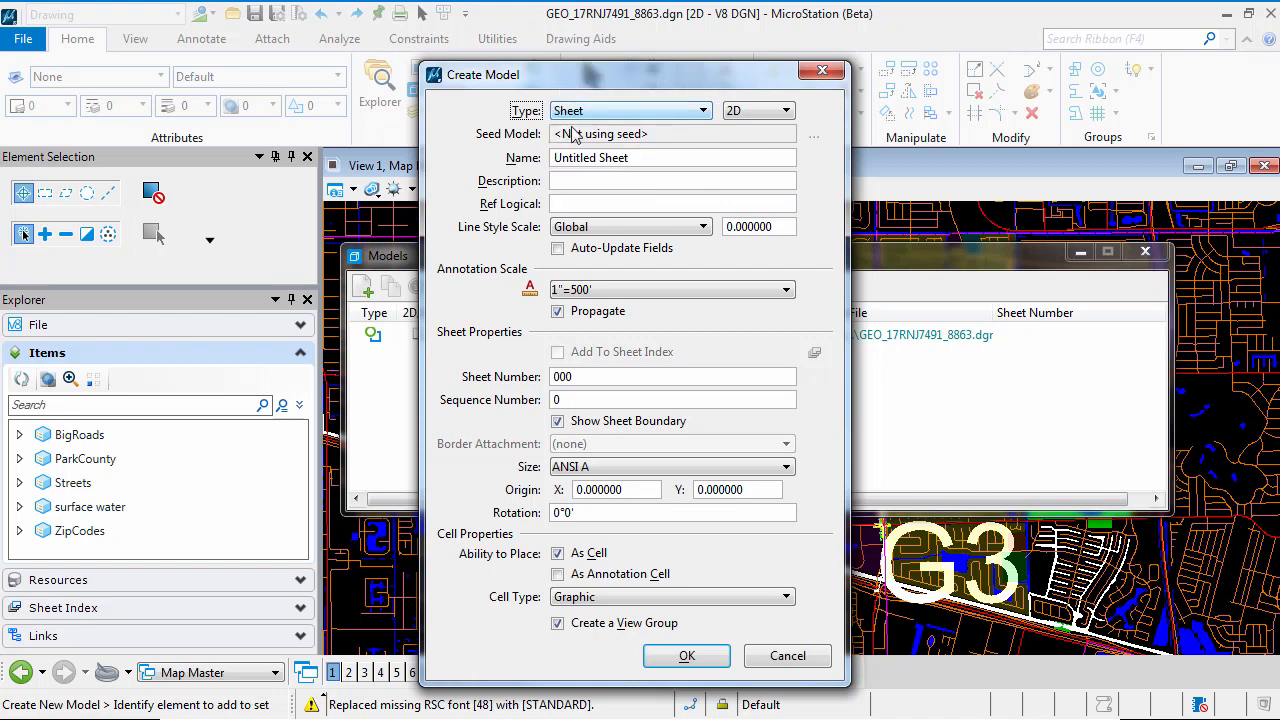
pyautogui.press('Tab')
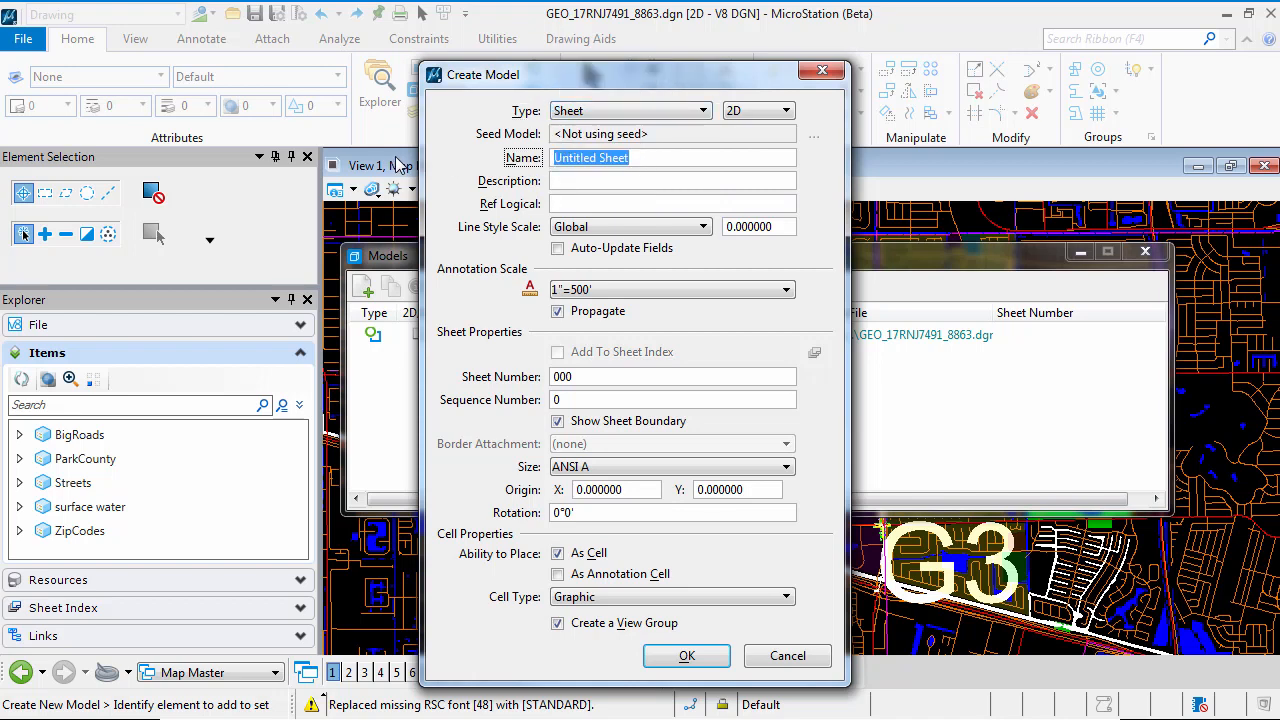
pyautogui.write('Print Composition')
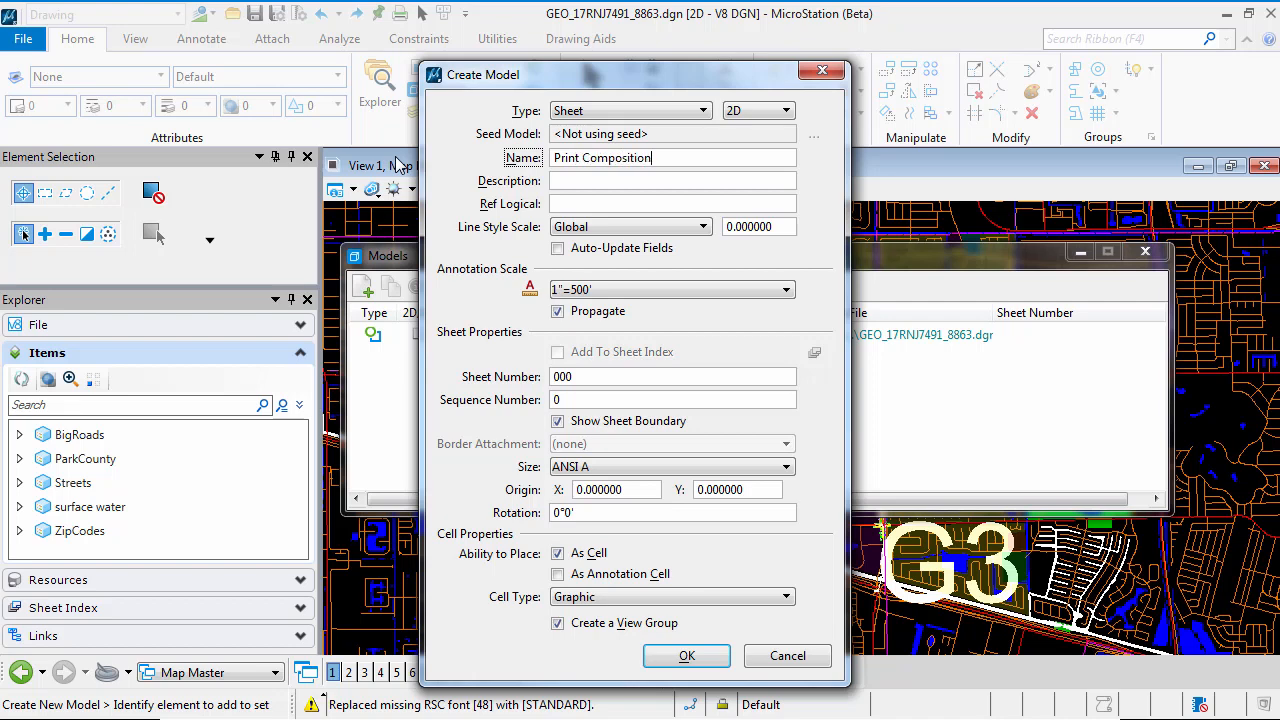
pyautogui.press('Tab')
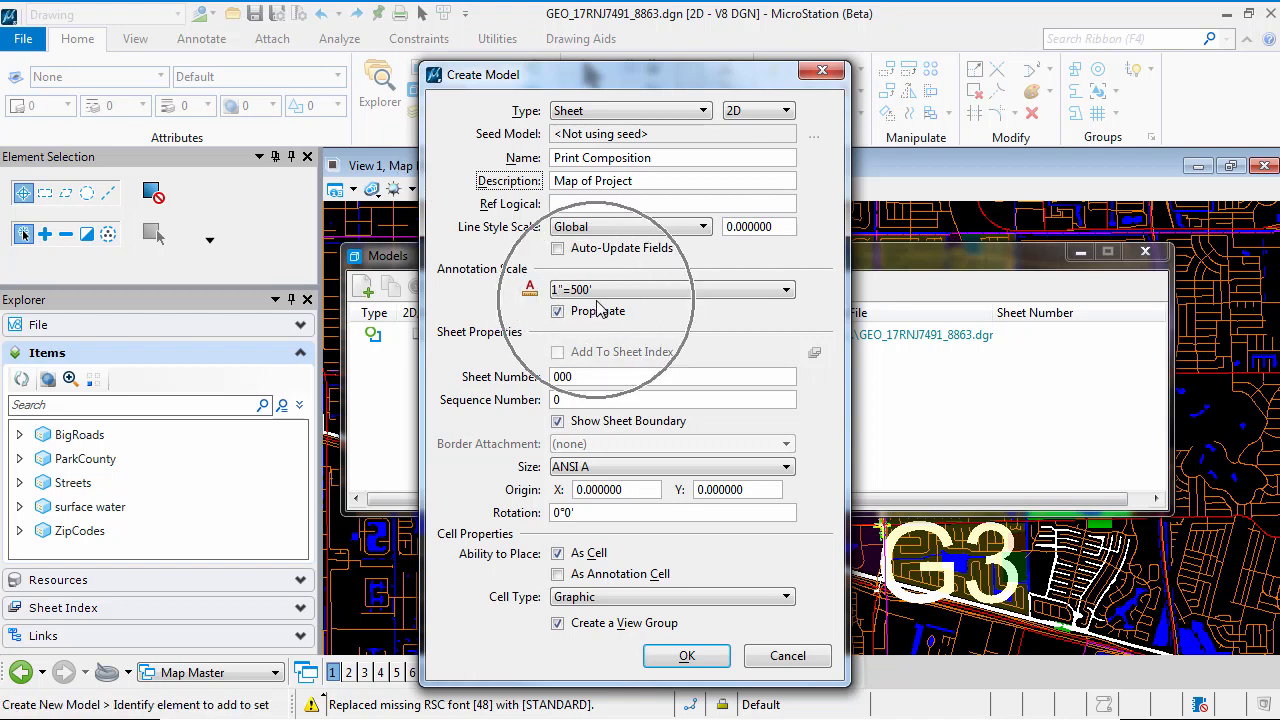
# Set the new sheet's number to 101 and its size to Arch D
pyautogui.moveTo(597, 376); pyautogui.dragTo(451, 358)
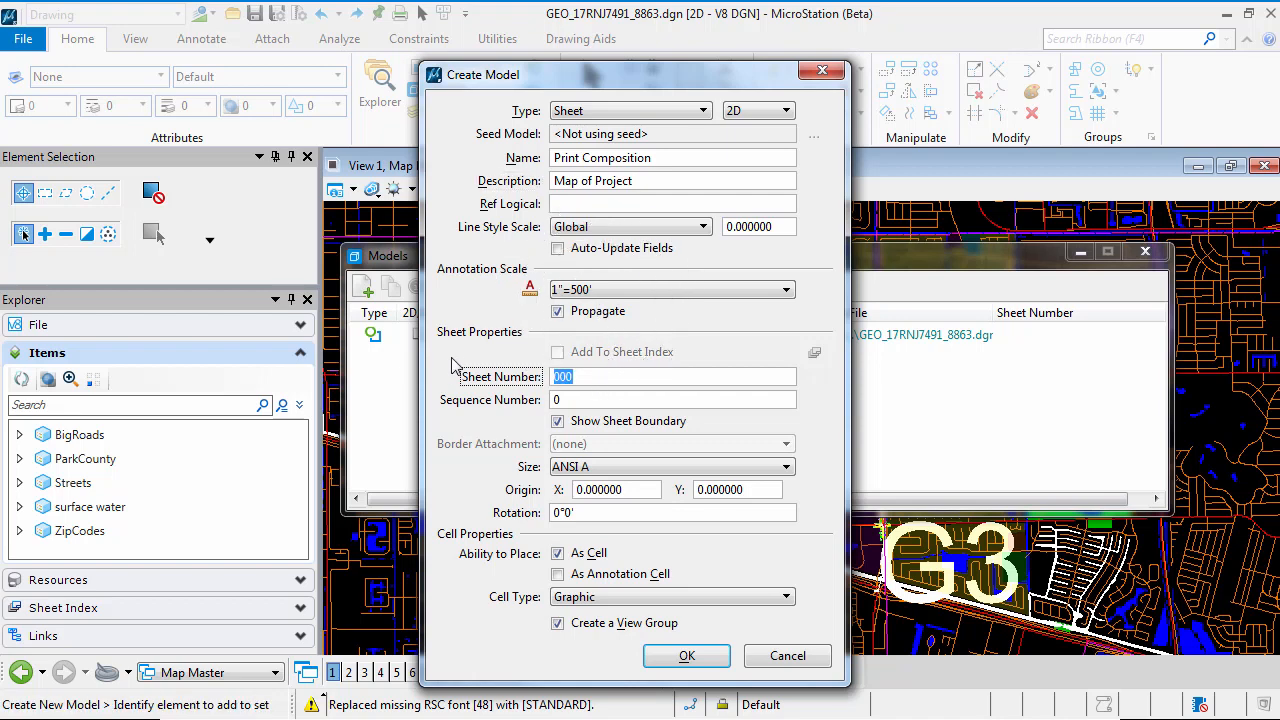
pyautogui.write('101')
pyautogui.click(621, 467)
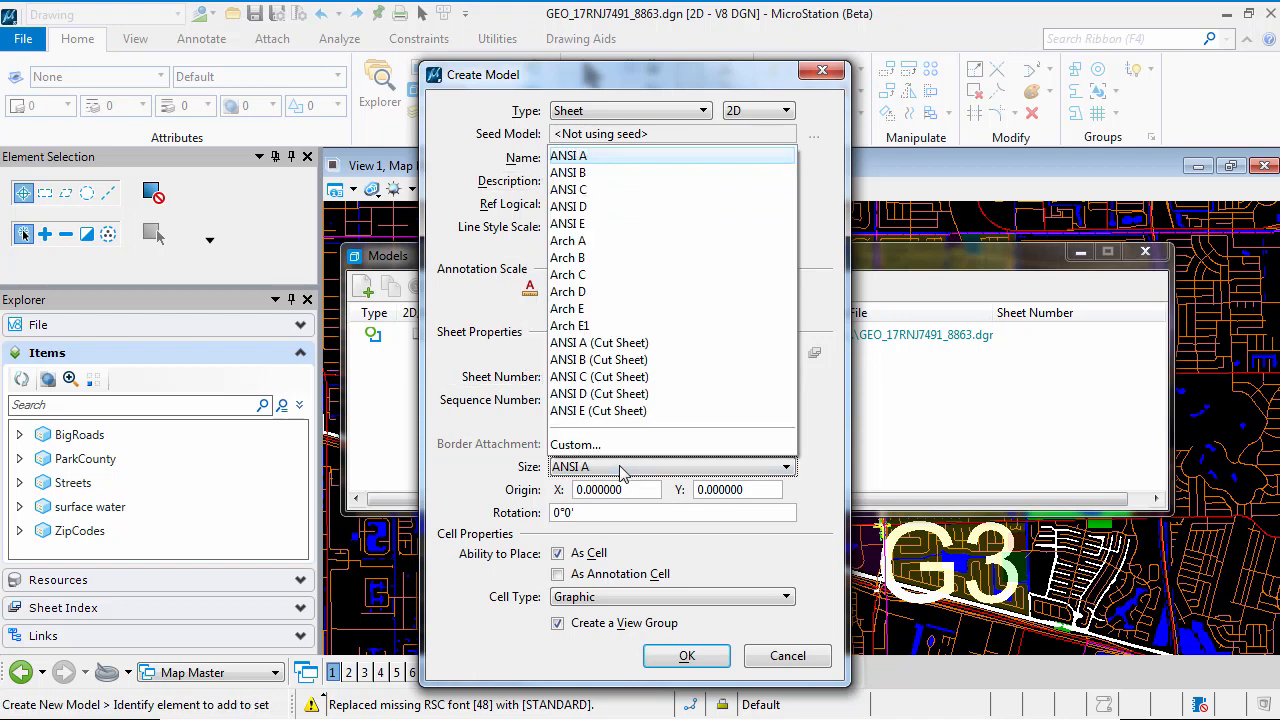
pyautogui.click(590, 292)
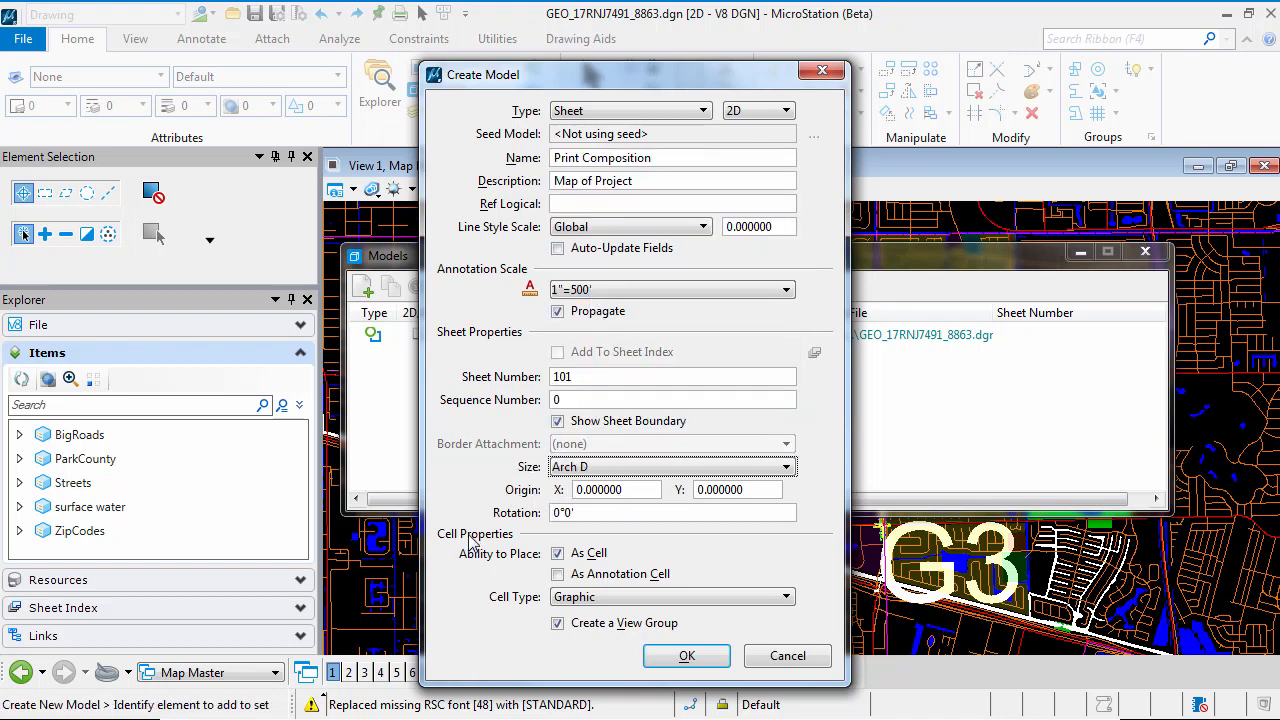
# Allow the sheet to be placed as an annotation cell and create the model
pyautogui.click(568, 578)
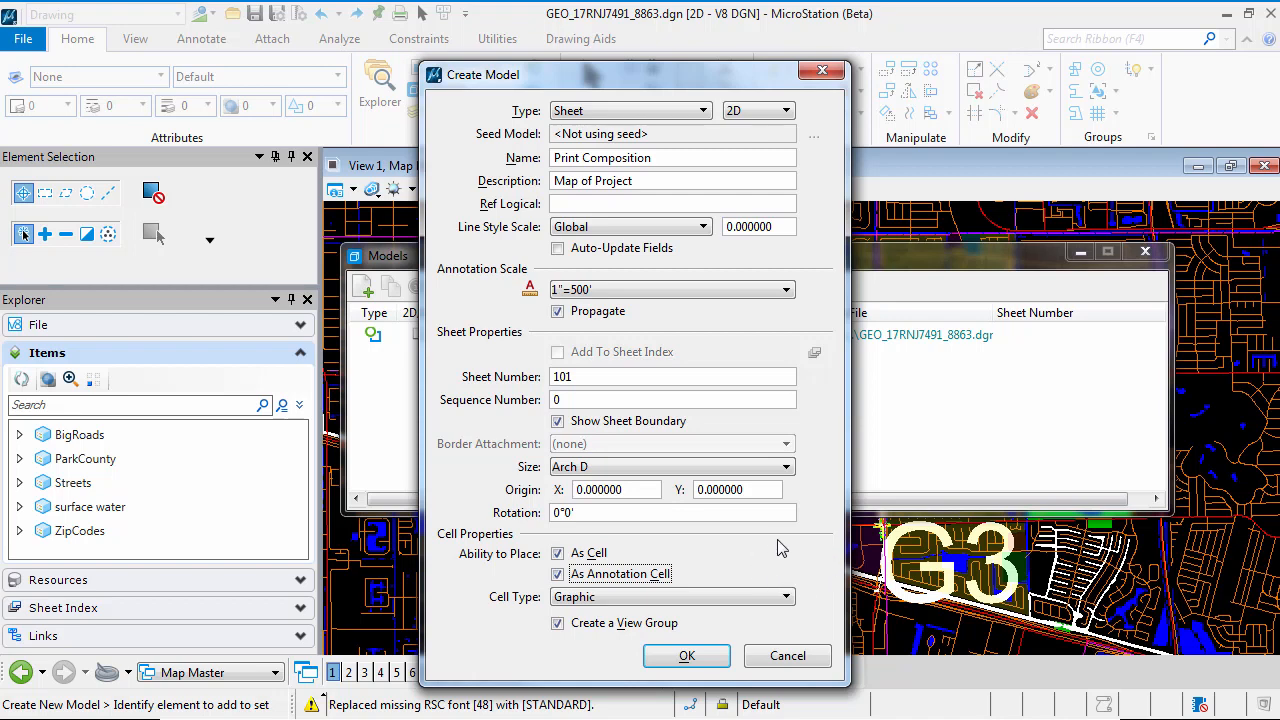
pyautogui.click(687, 657)
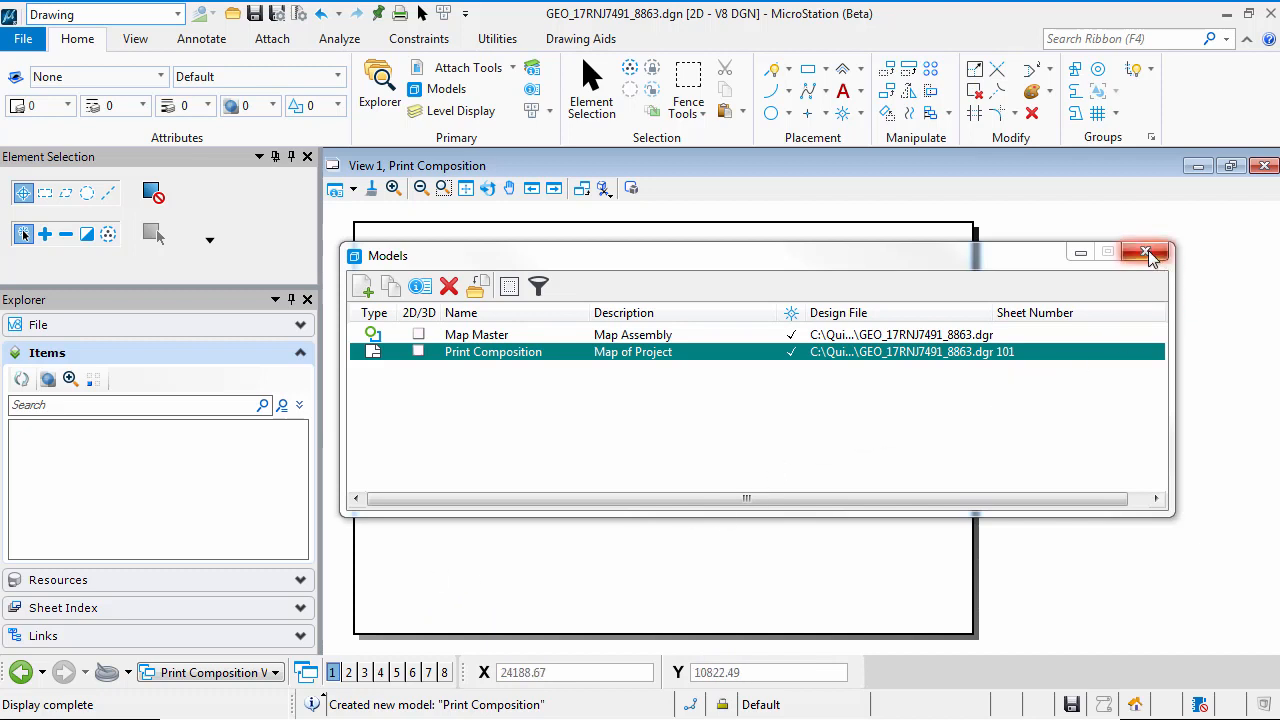
pyautogui.middleClick(777, 594)
pyautogui.middleClick(777, 594)
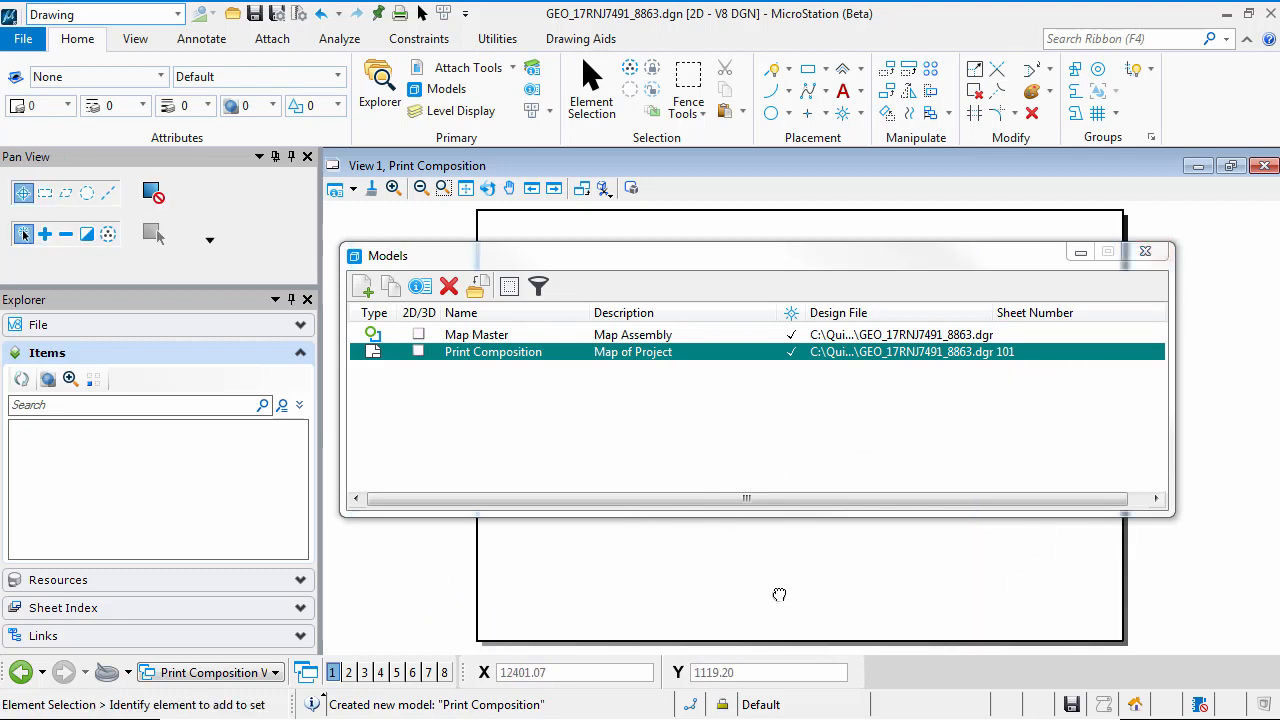
pyautogui.click(1146, 254)
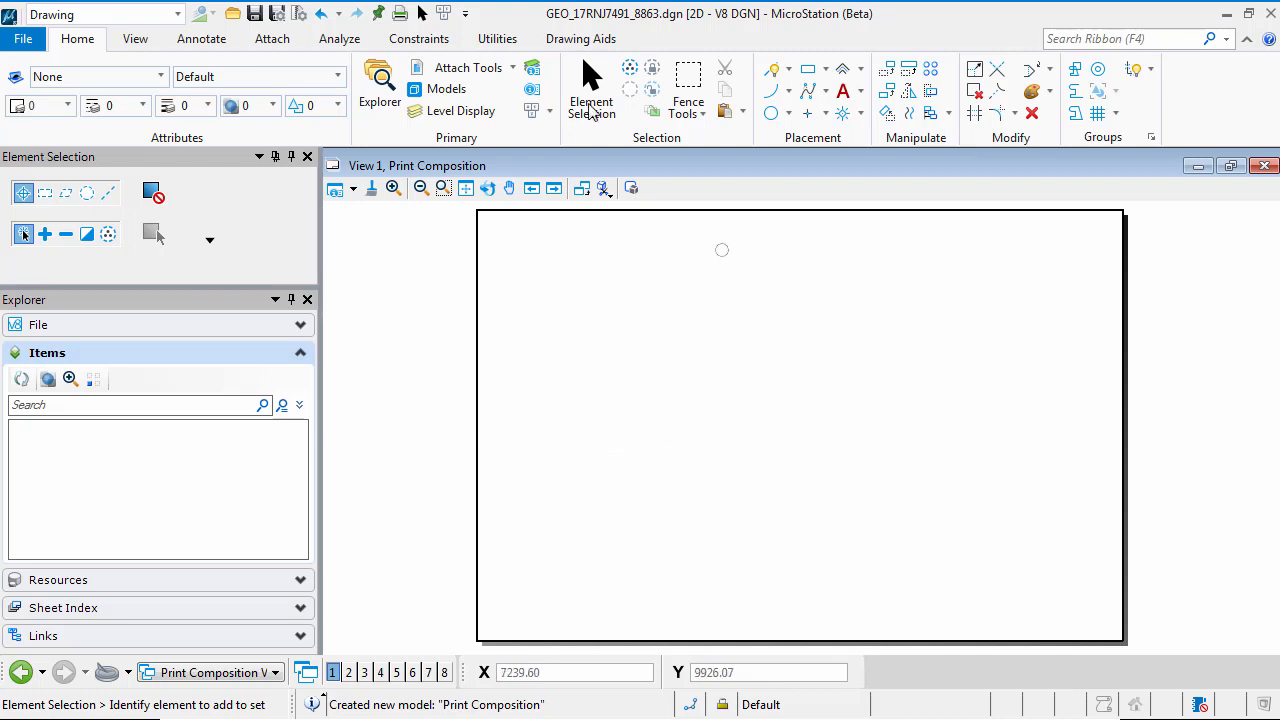
# Assign the favorite geographic coordinate system EPSG:2236 - NAD83 / Florida East (ftUS) to the sheet model
pyautogui.click(497, 40)
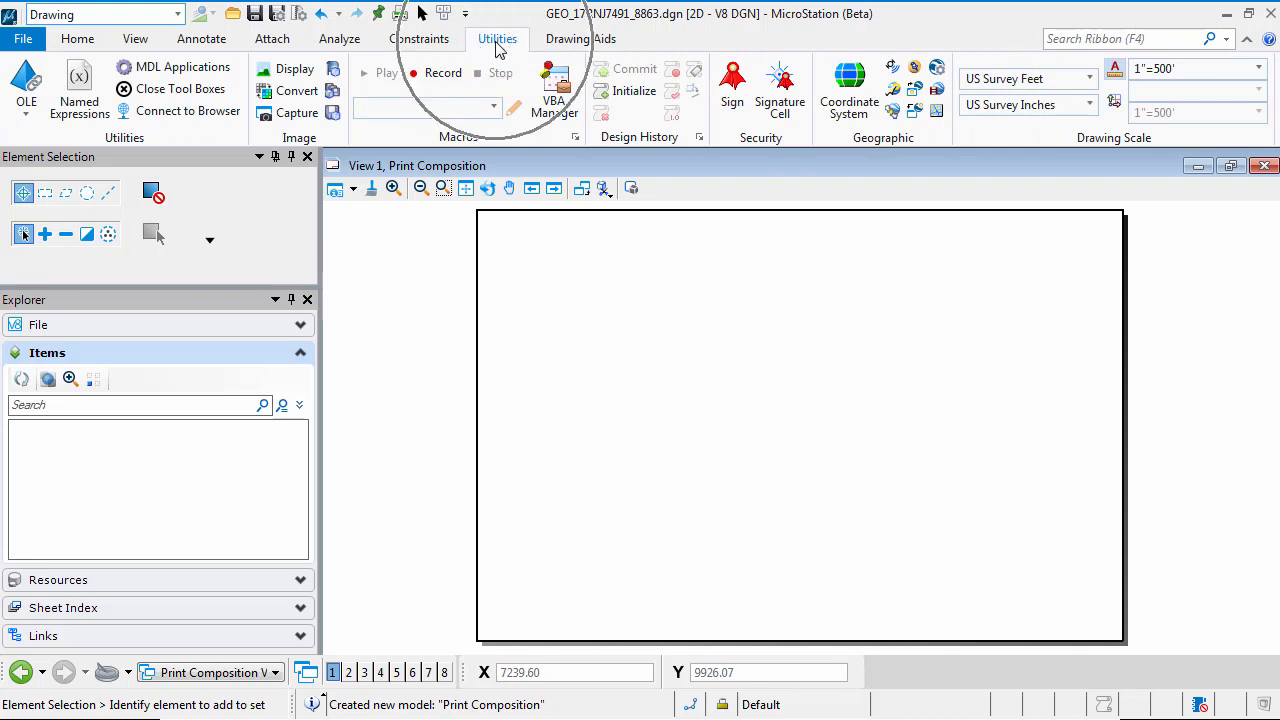
pyautogui.click(855, 108)
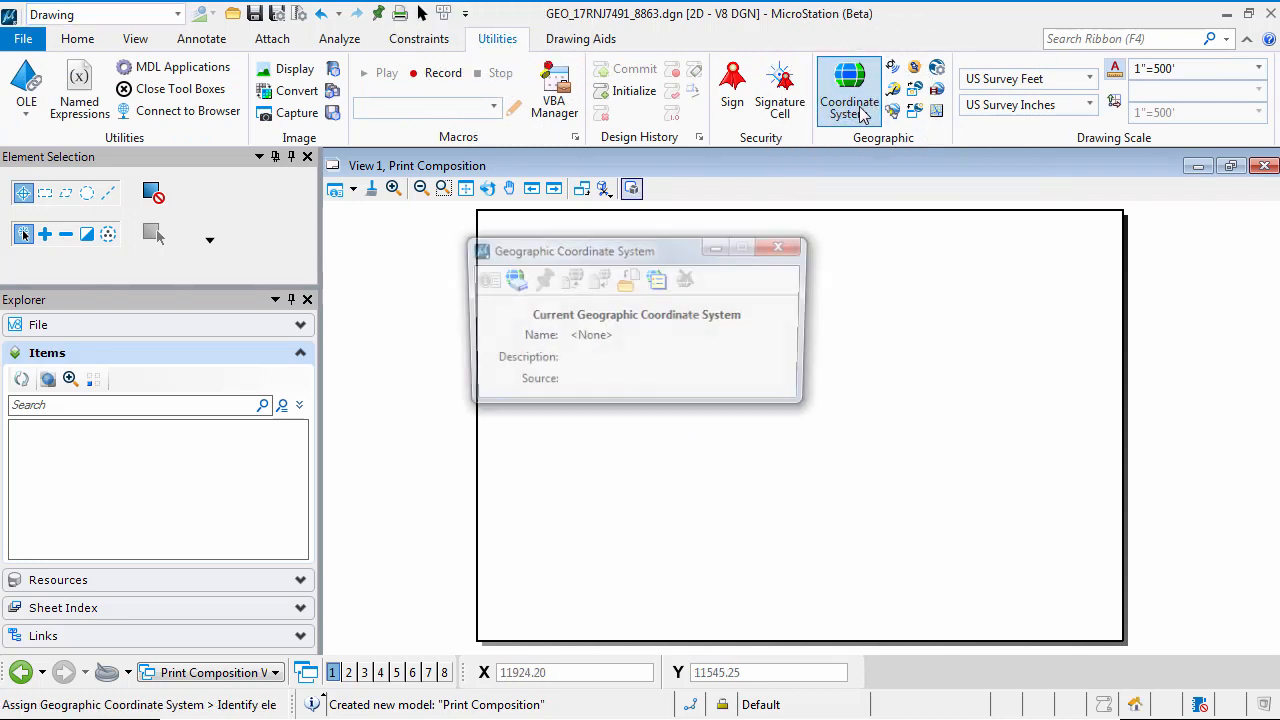
pyautogui.click(510, 280)
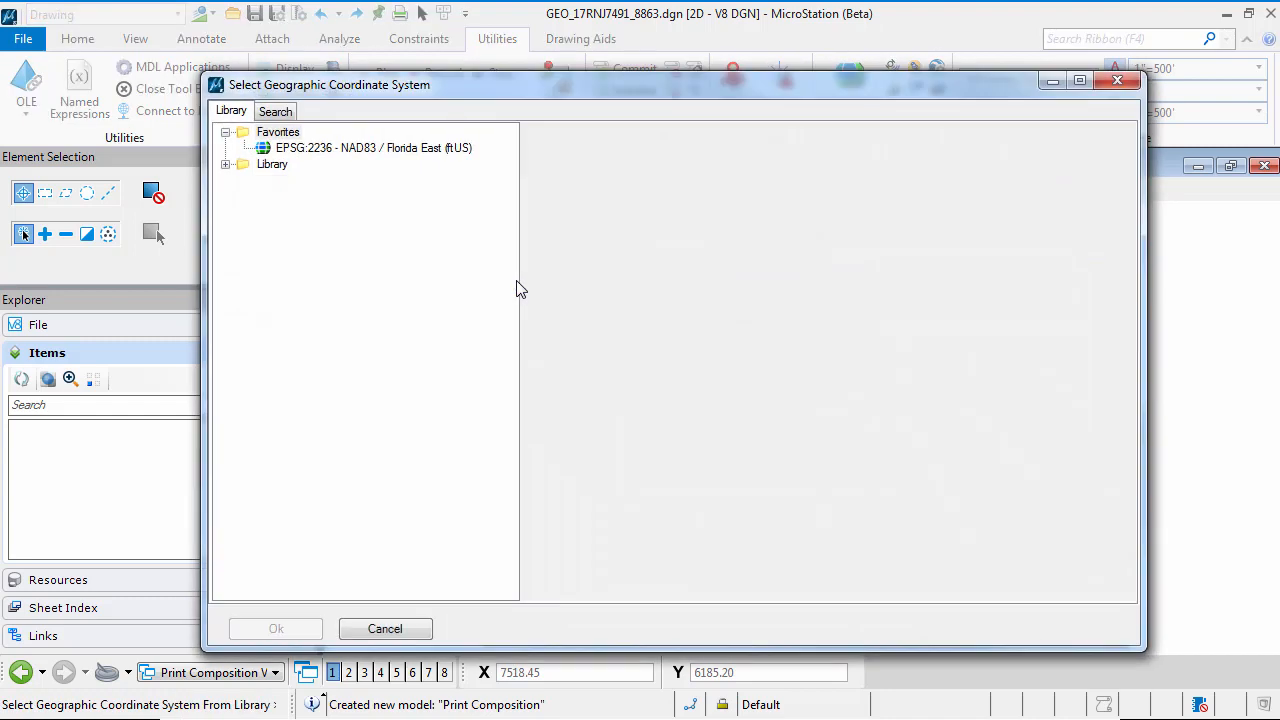
pyautogui.click(352, 150)
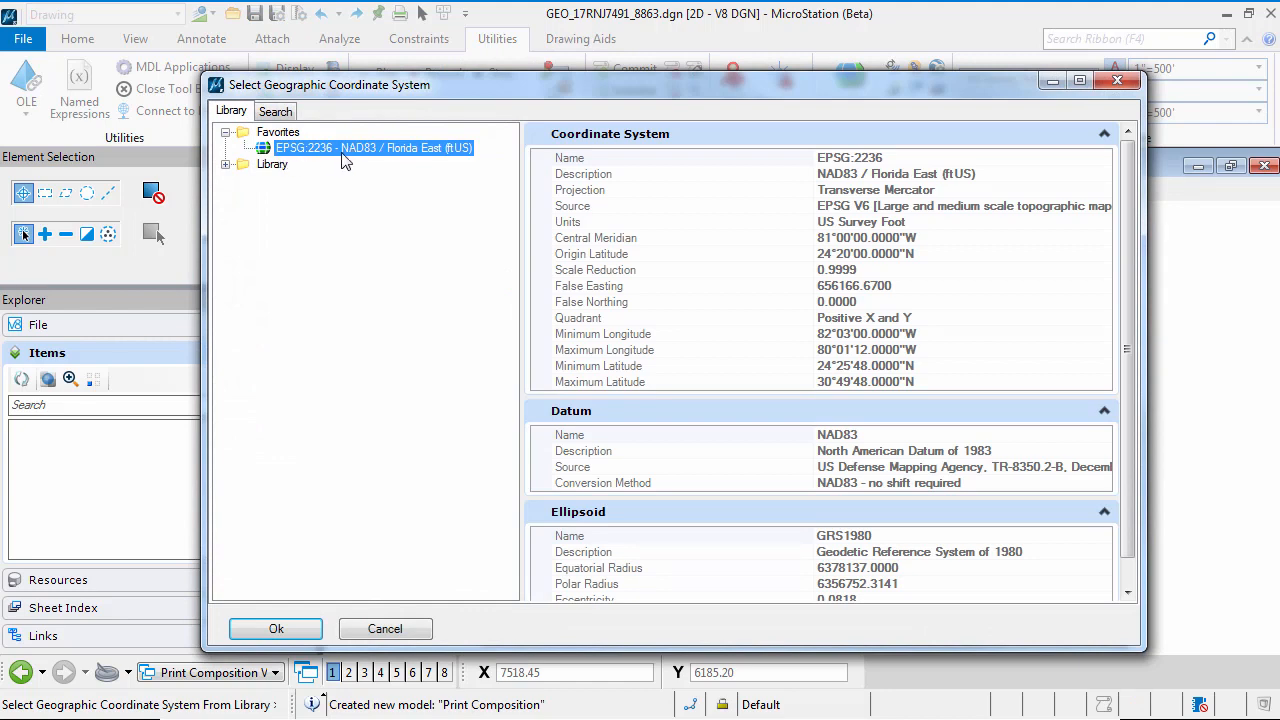
pyautogui.click(292, 634)
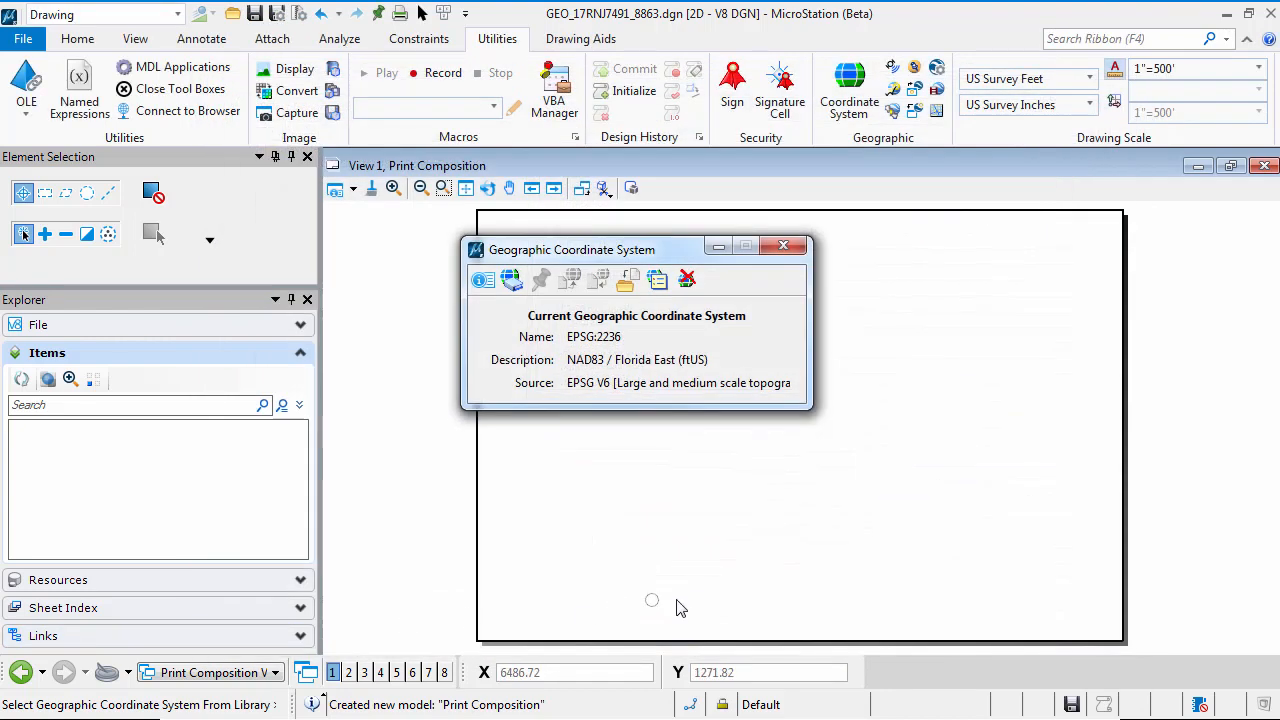
pyautogui.click(797, 250)
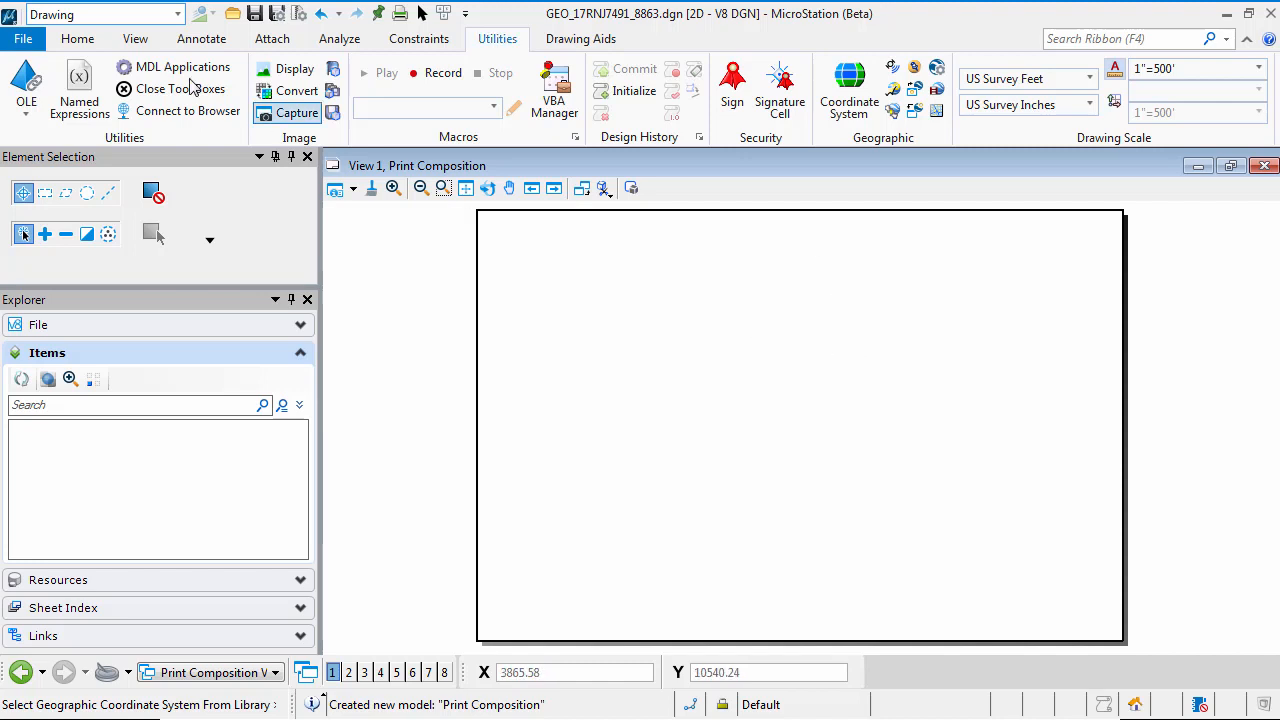
# Choose GeoBorder.dgn from the BDR folder as a reference for the sheet, using the interactive attachment method
pyautogui.click(80, 40)
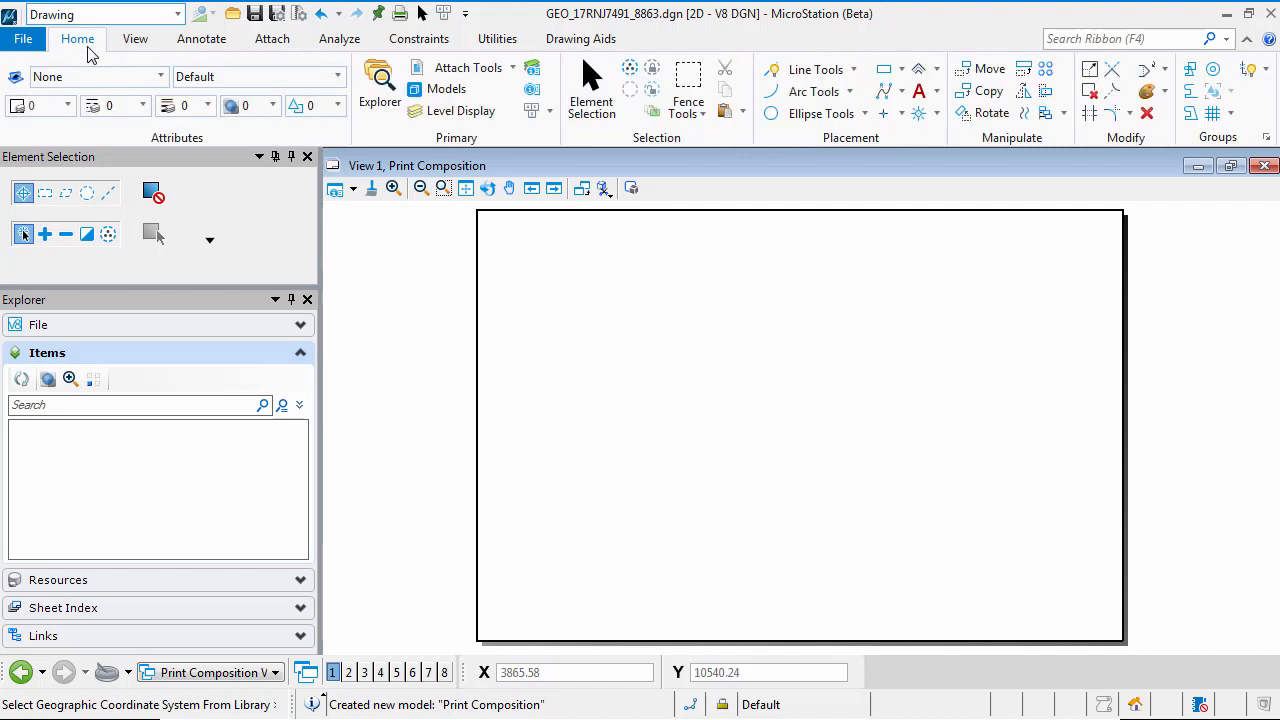
pyautogui.click(487, 70)
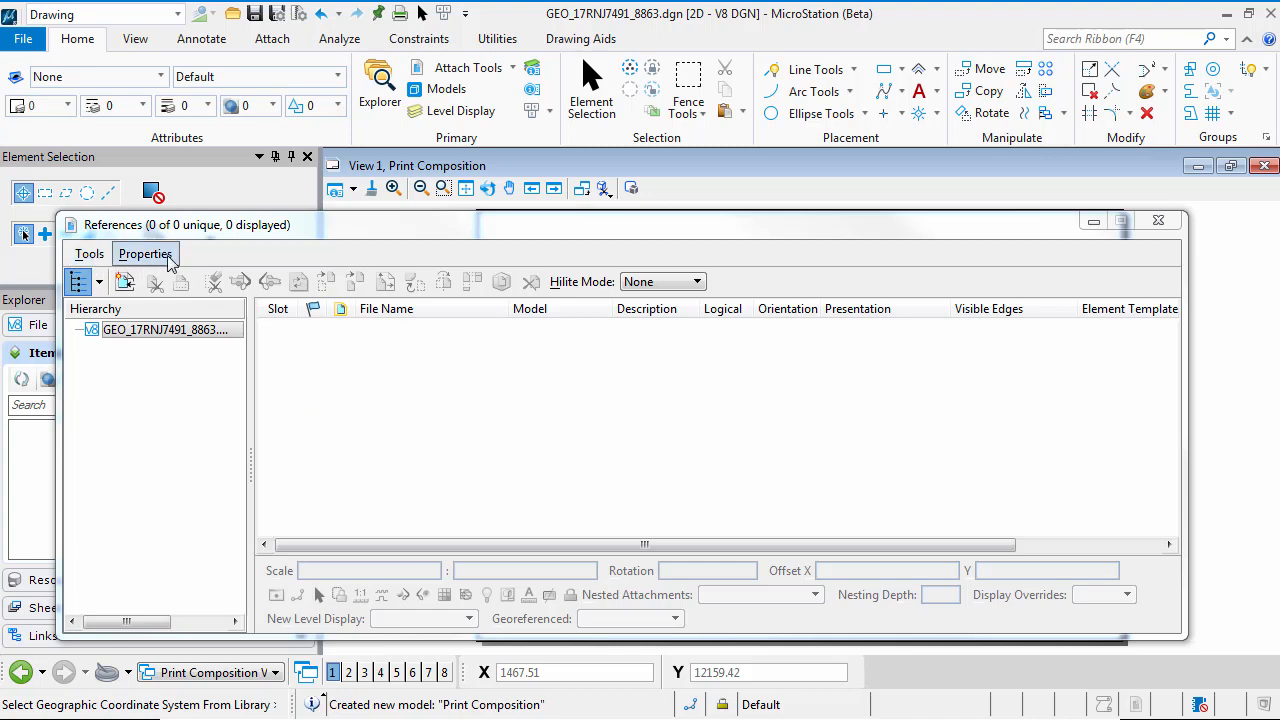
pyautogui.click(127, 285)
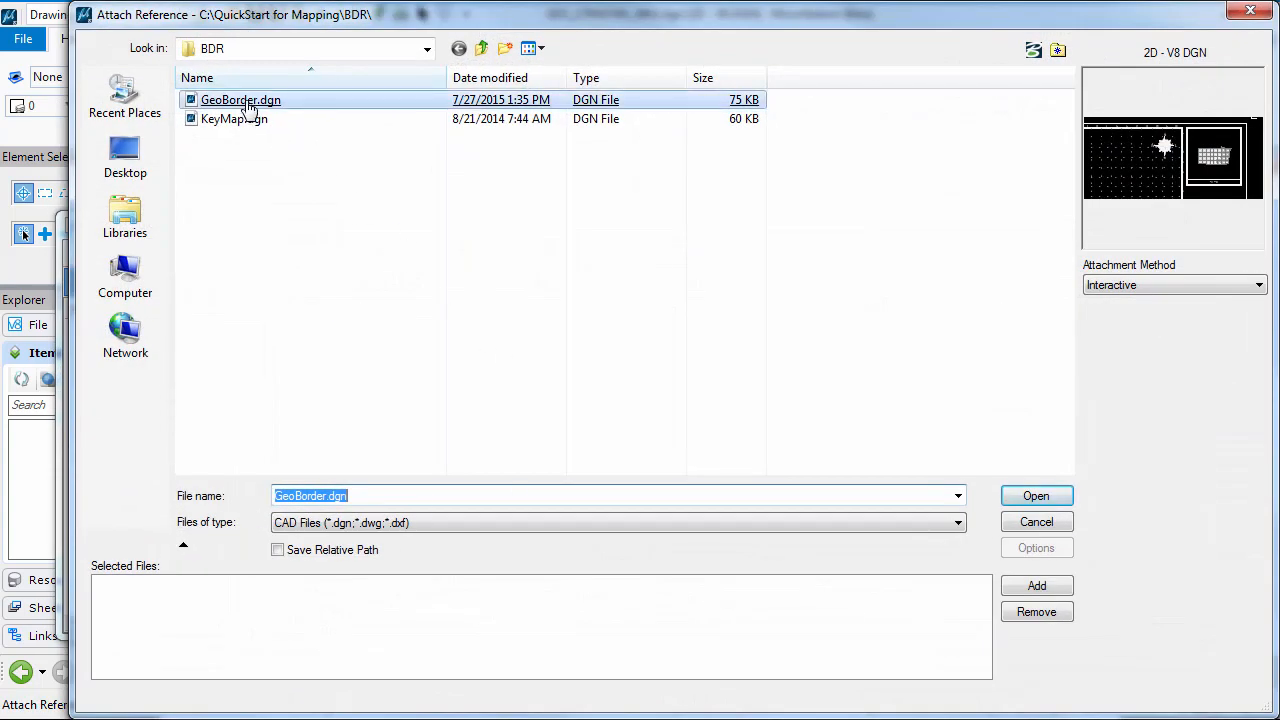
pyautogui.click(248, 104)
pyautogui.click(427, 48)
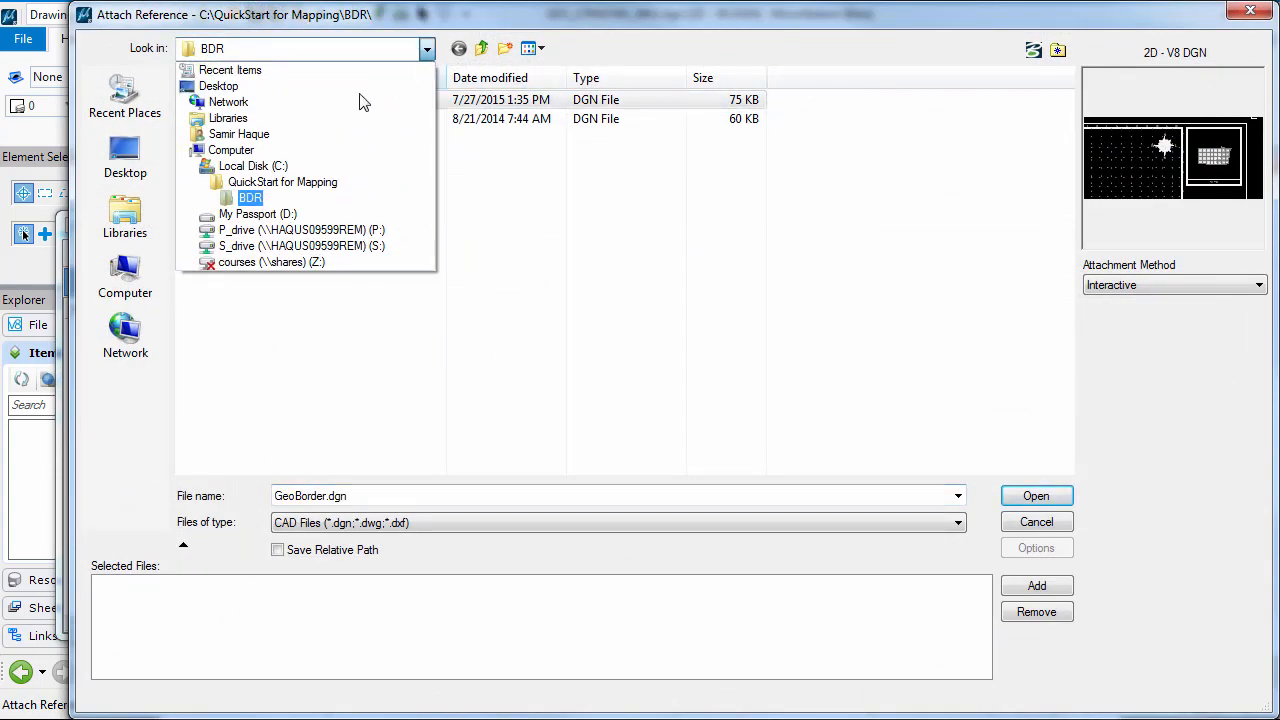
pyautogui.click(233, 201)
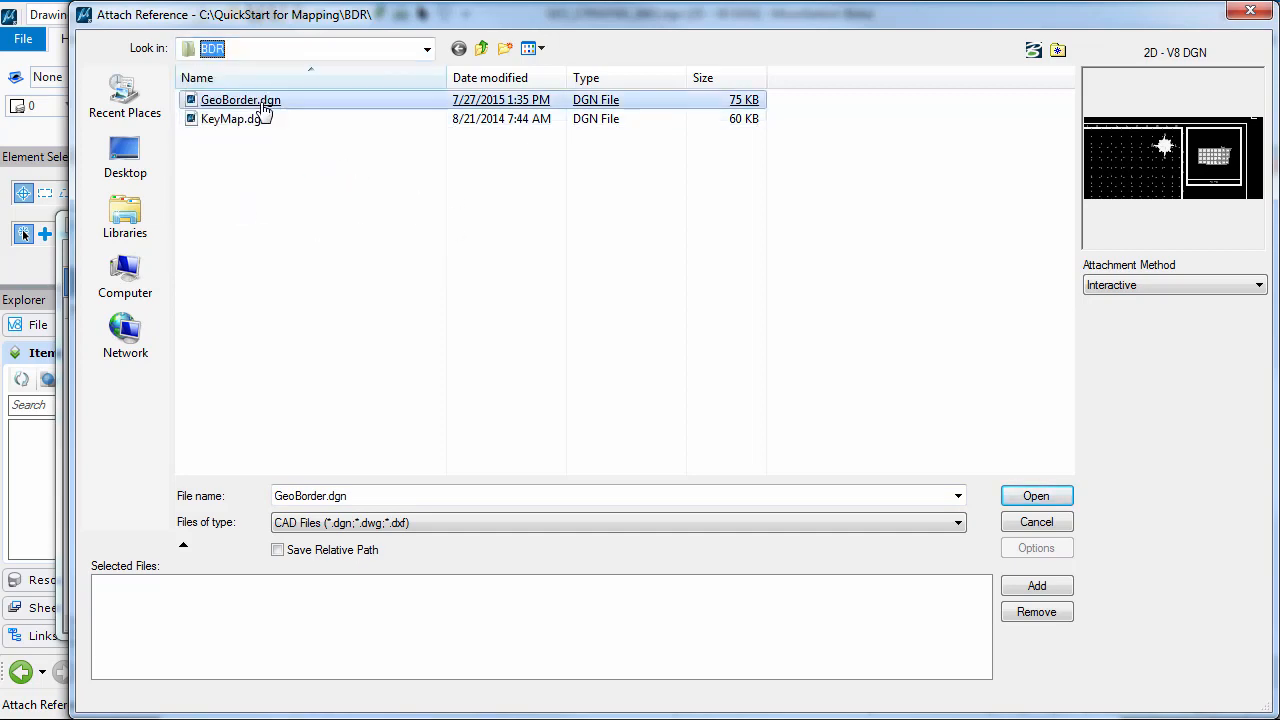
pyautogui.press('Return')
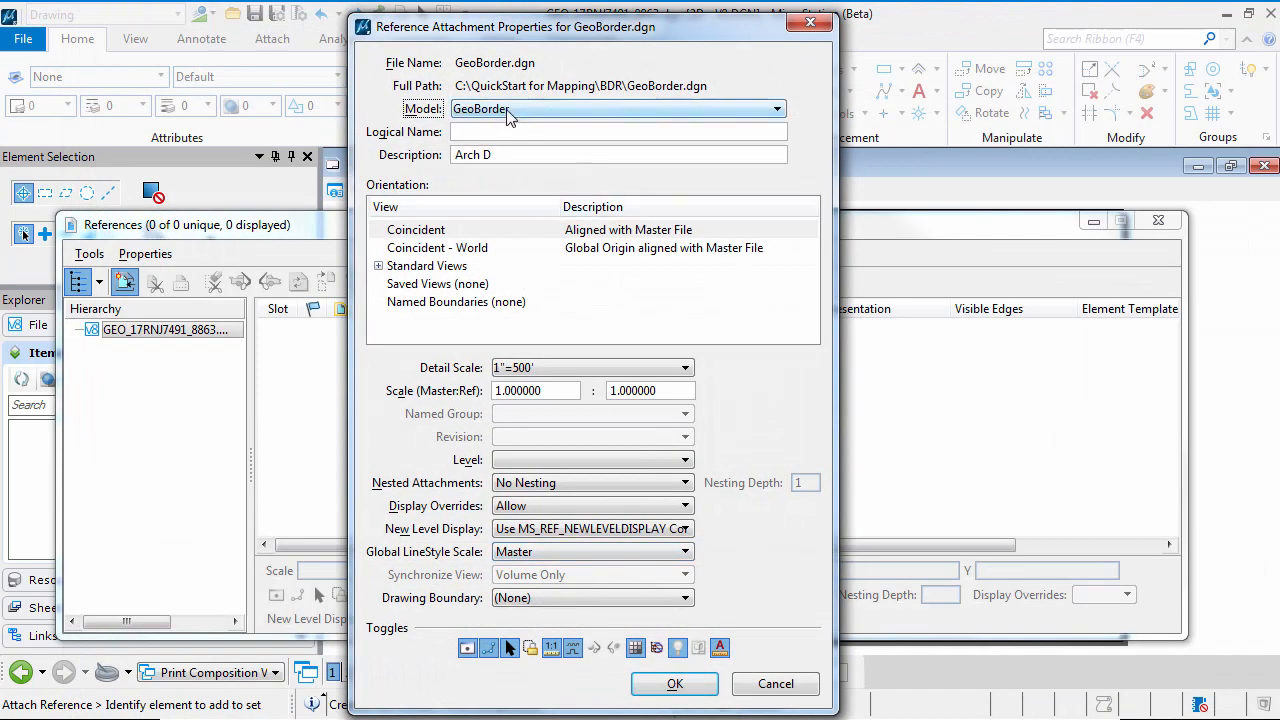
# Attach the GeoBorder reference with Coincident - World orientation, a 6000:1 scale and Live Nesting
pyautogui.click(471, 248)
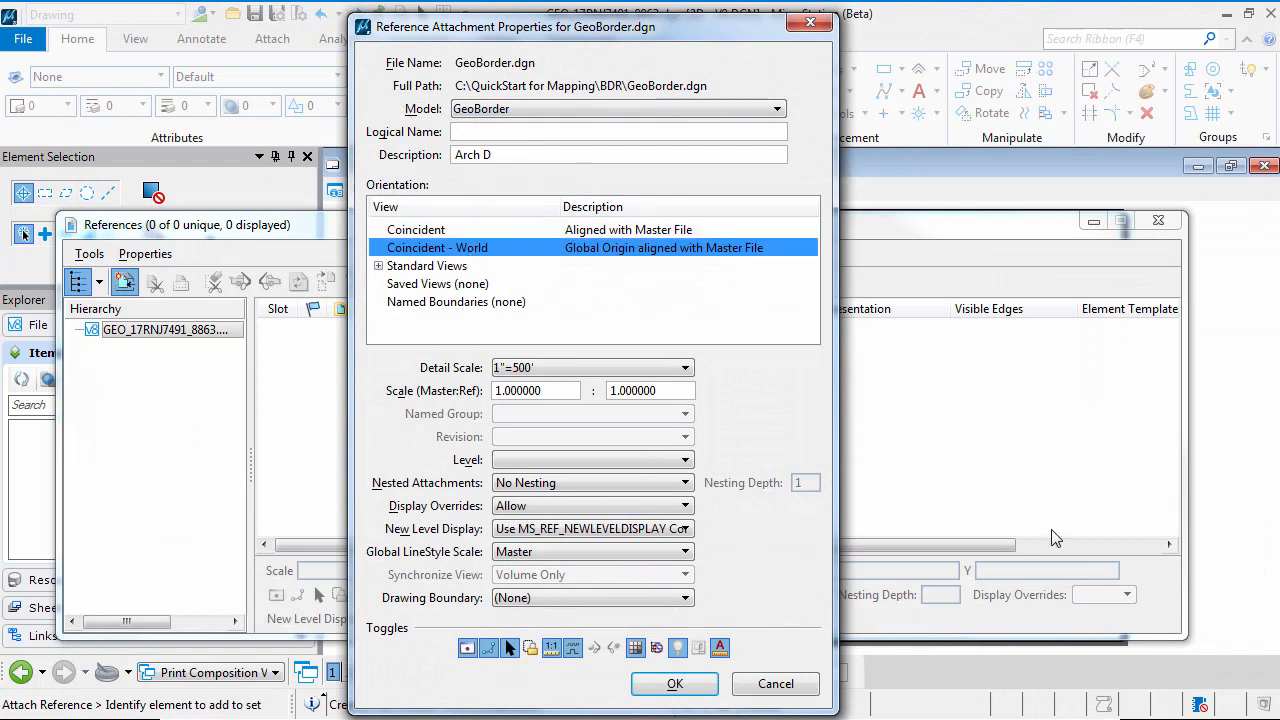
pyautogui.click(540, 391)
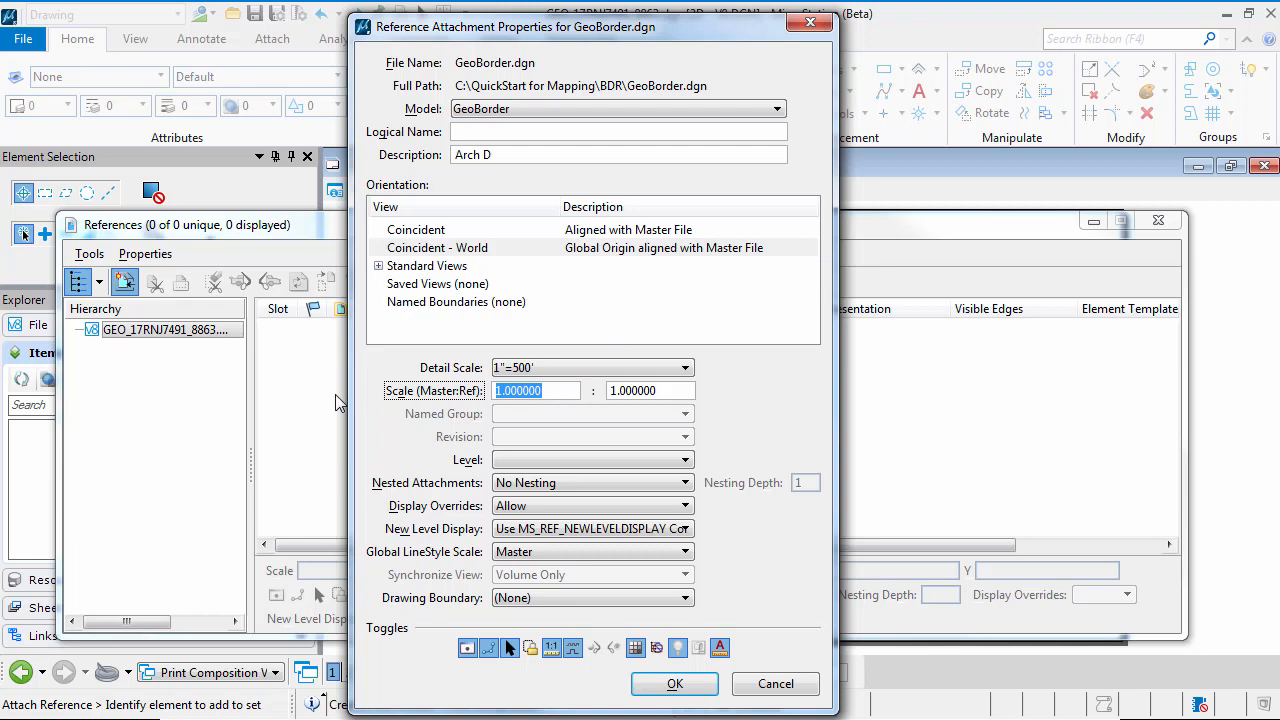
pyautogui.write('6000')
pyautogui.click(630, 484)
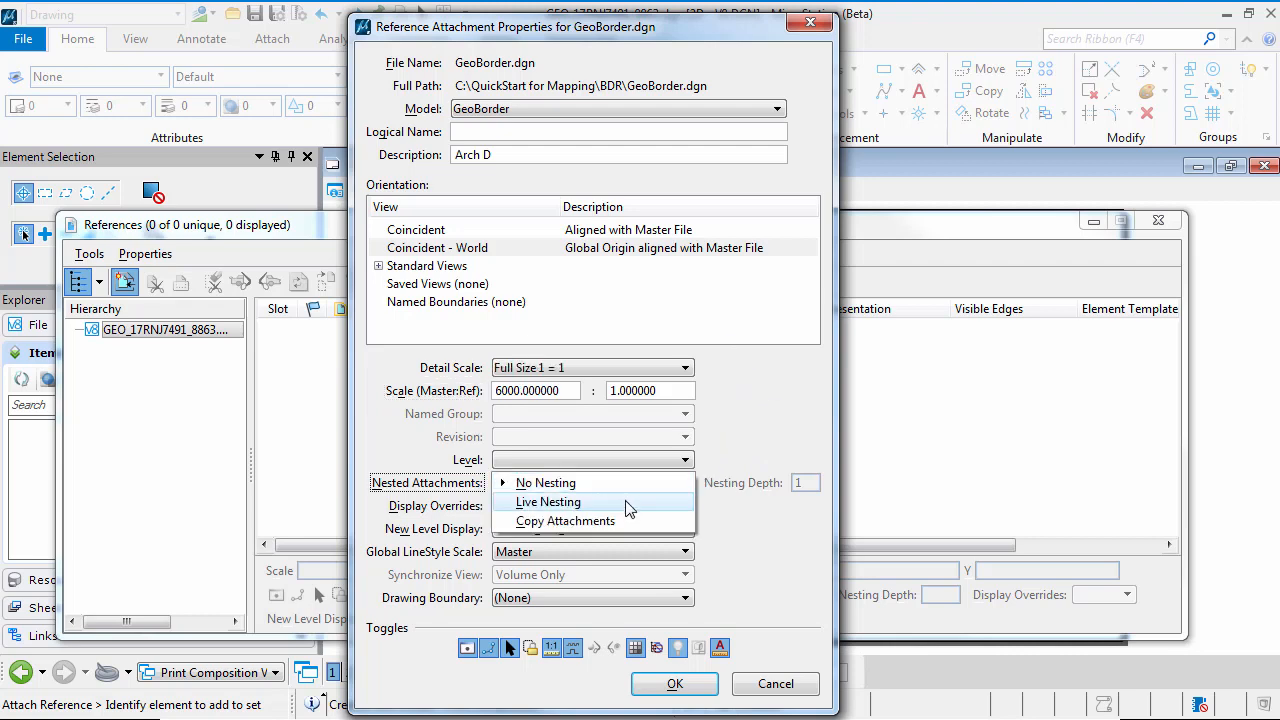
pyautogui.click(600, 501)
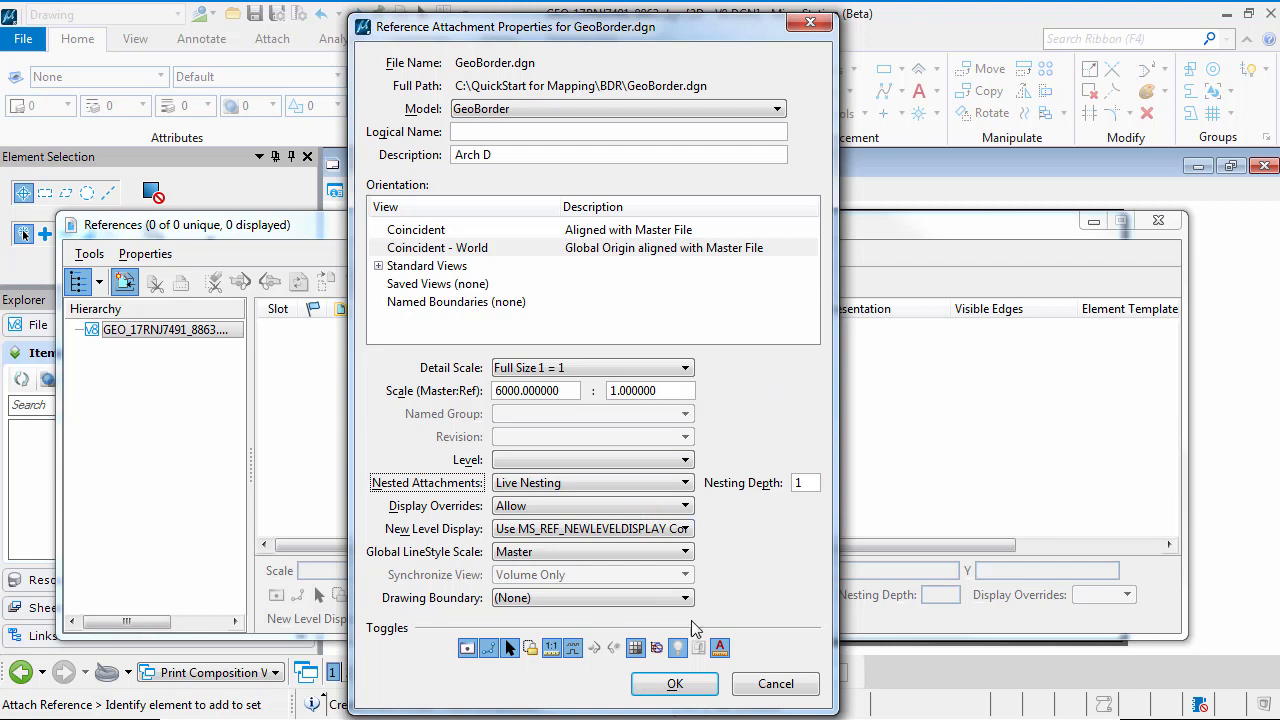
pyautogui.click(675, 683)
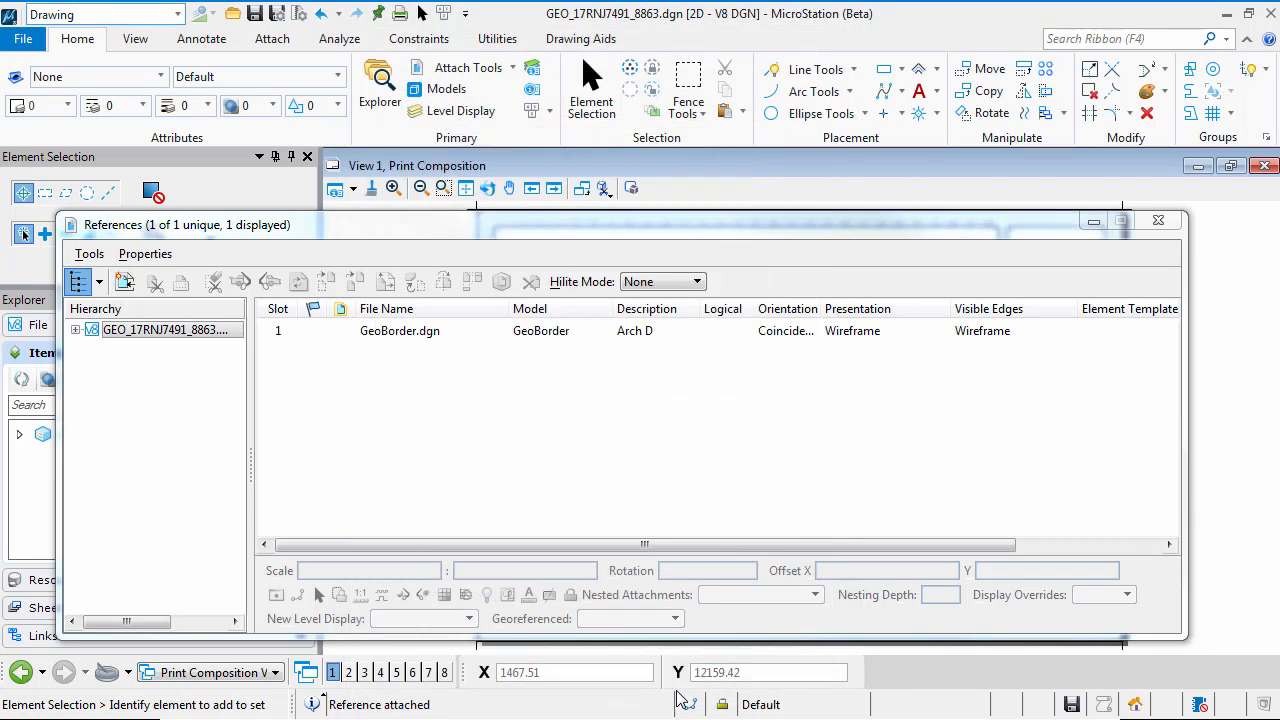
pyautogui.click(1159, 222)
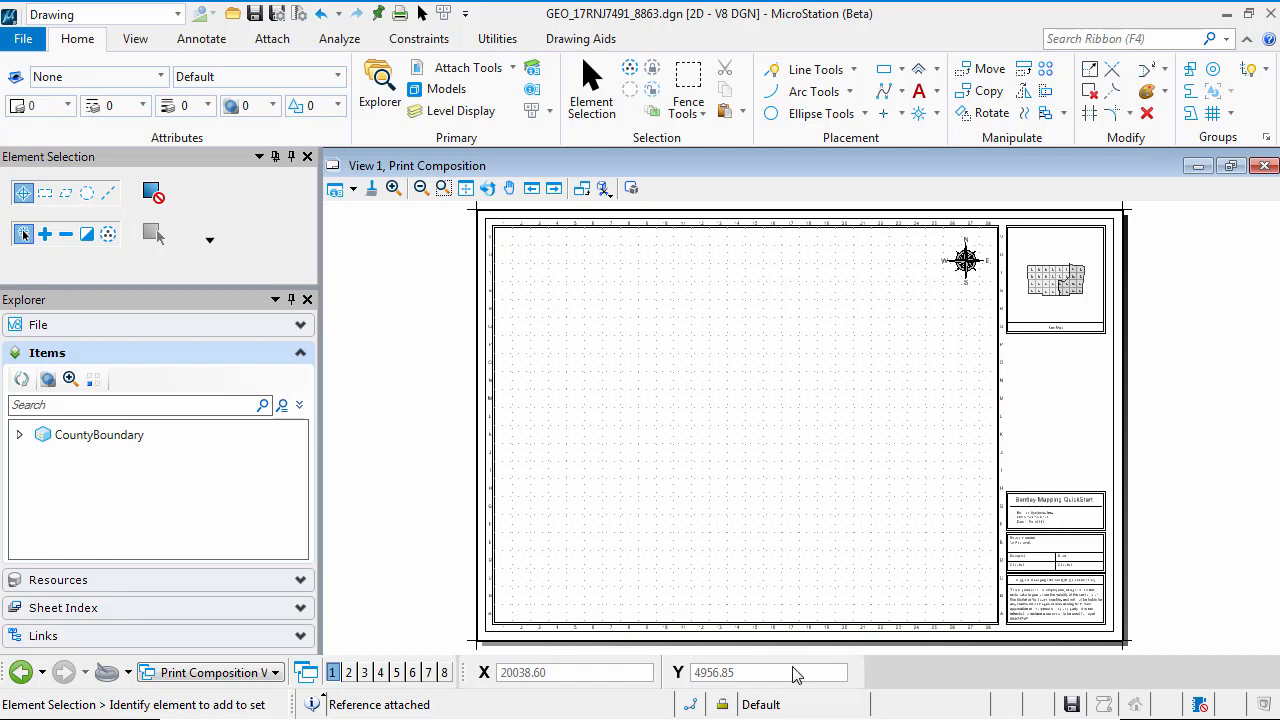
pyautogui.moveTo(1169, 419); pyautogui.dragTo(1251, 453)
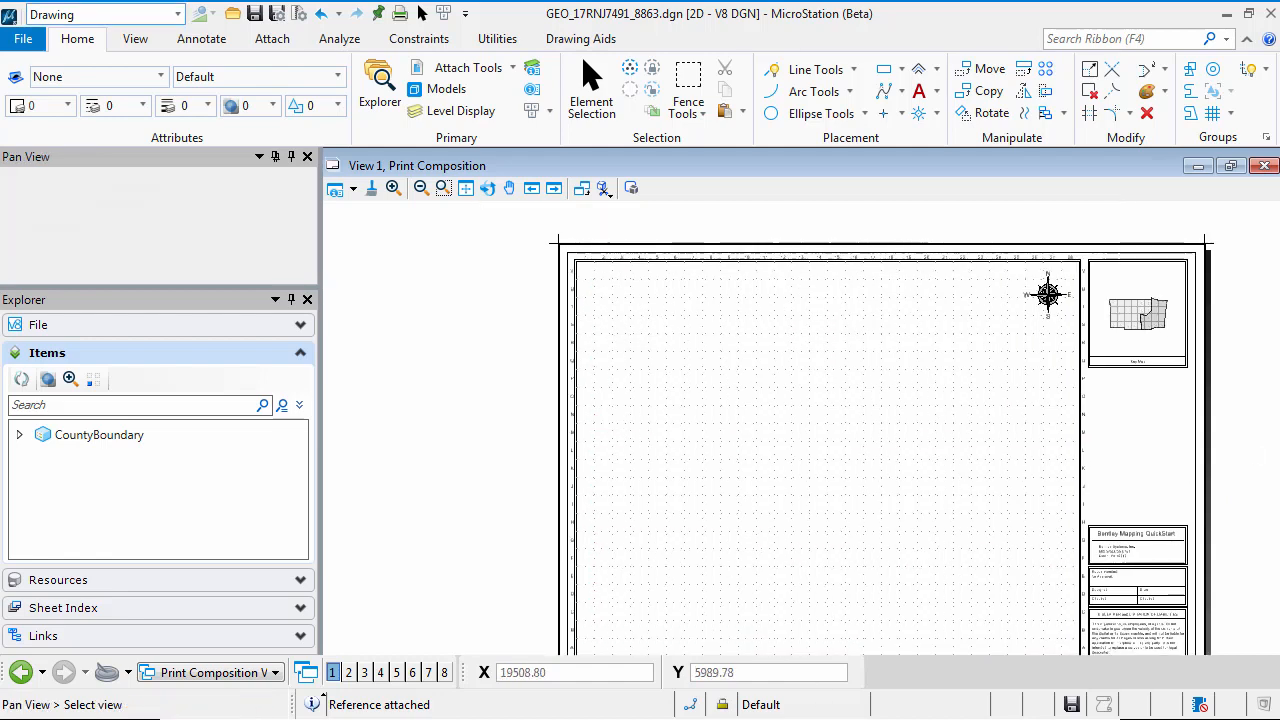
pyautogui.moveTo(1251, 453)
pyautogui.mouseDown(button='middle')
pyautogui.moveTo(1134, 449)
pyautogui.moveTo(1159, 424)
pyautogui.mouseUp(button='middle')
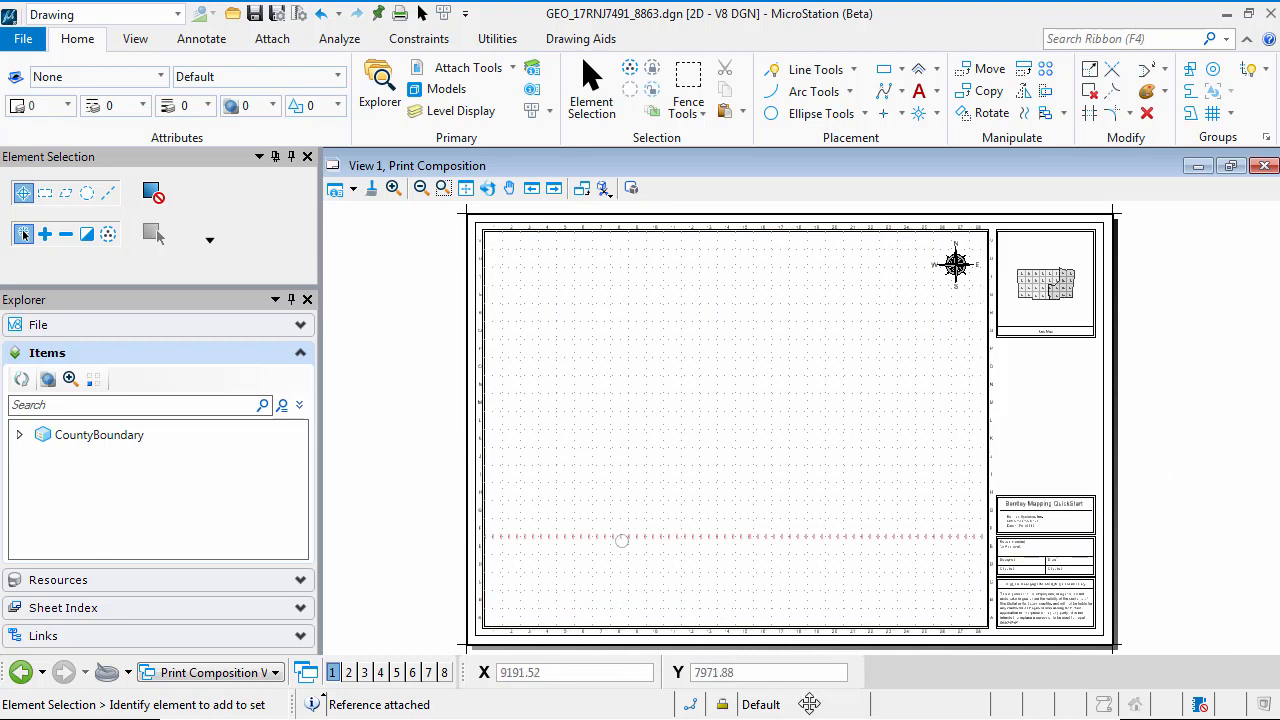
pyautogui.click(443, 188)
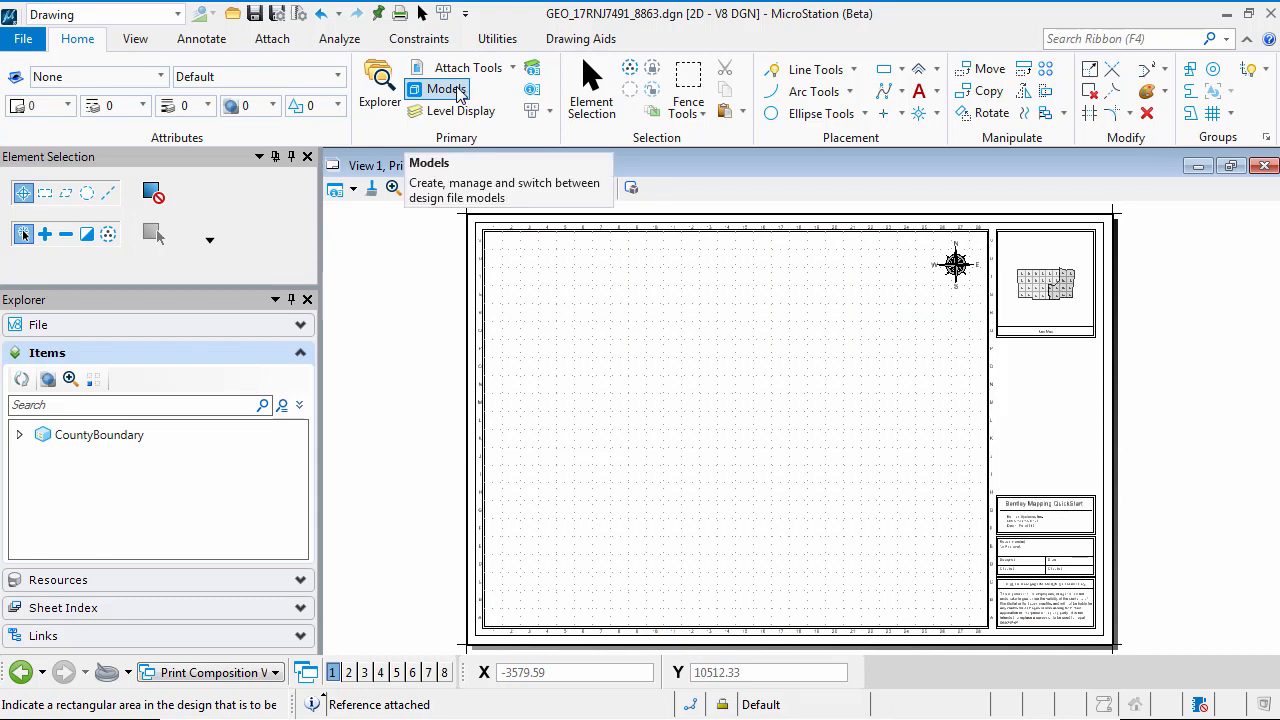
# Set the Print Composition model's border attachment to GeoBorder.dgn, GeoBorder in its properties
pyautogui.click(446, 89)
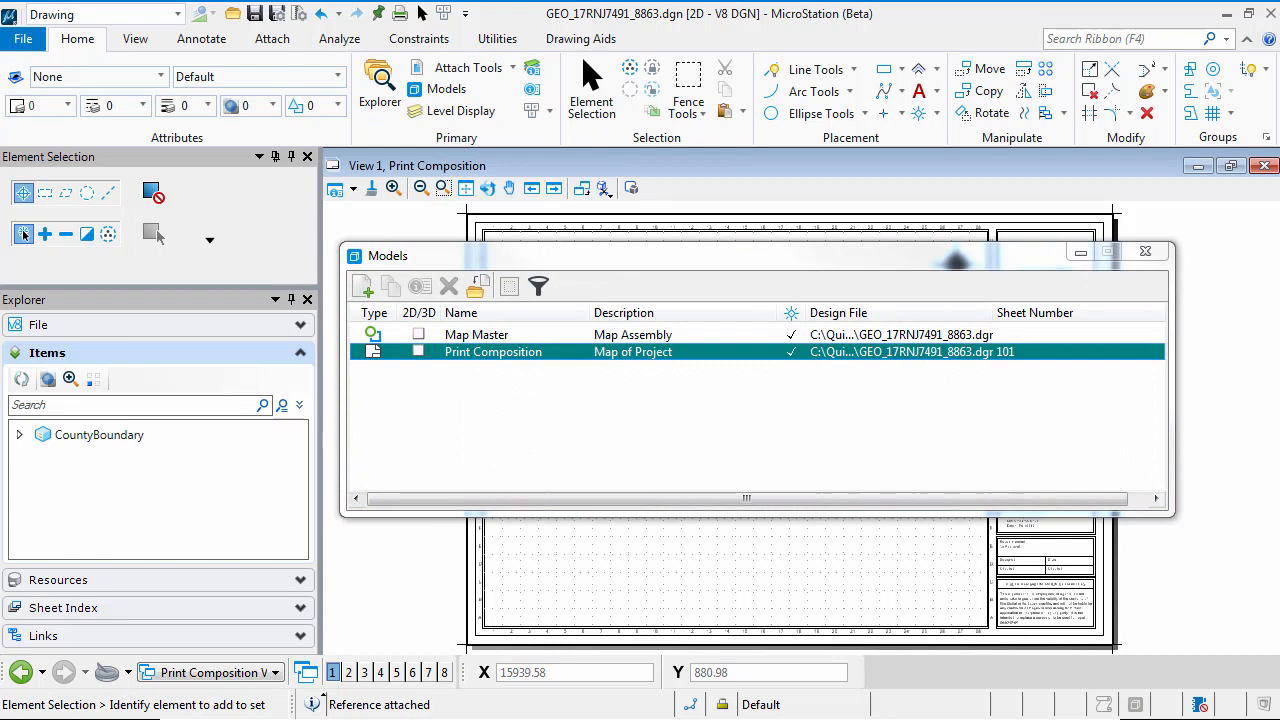
pyautogui.click(422, 352)
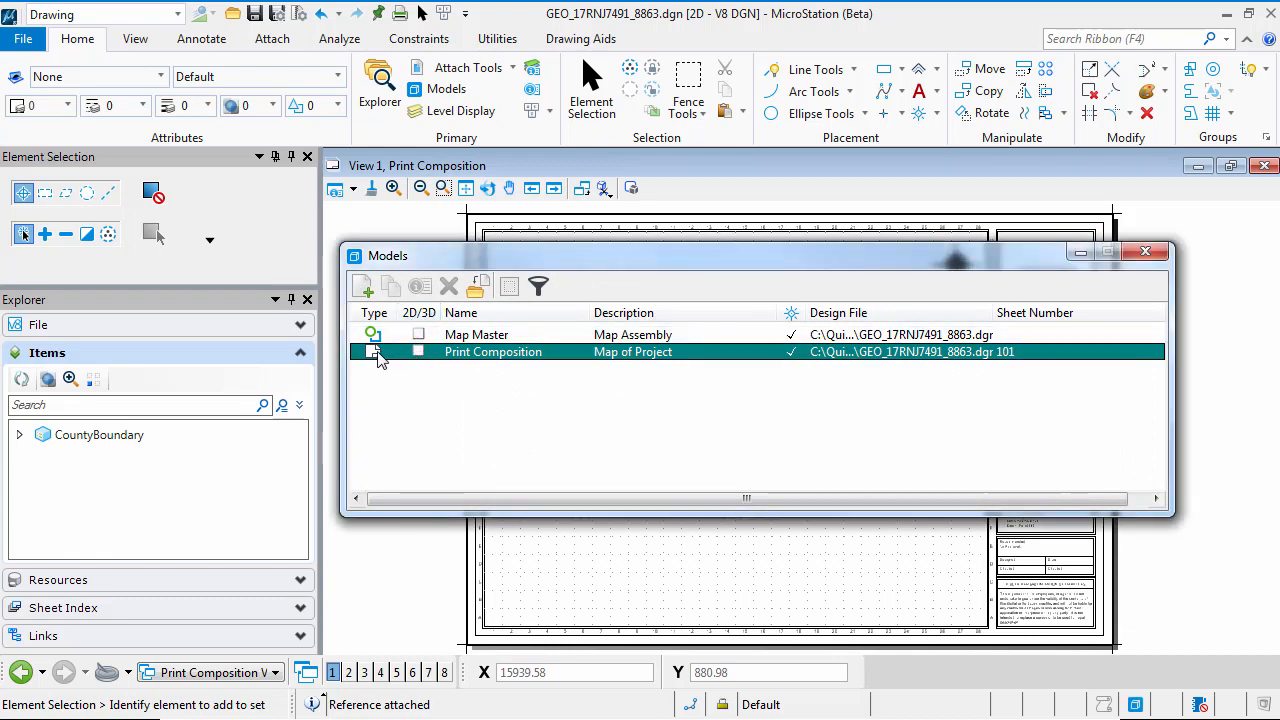
pyautogui.rightClick(476, 365)
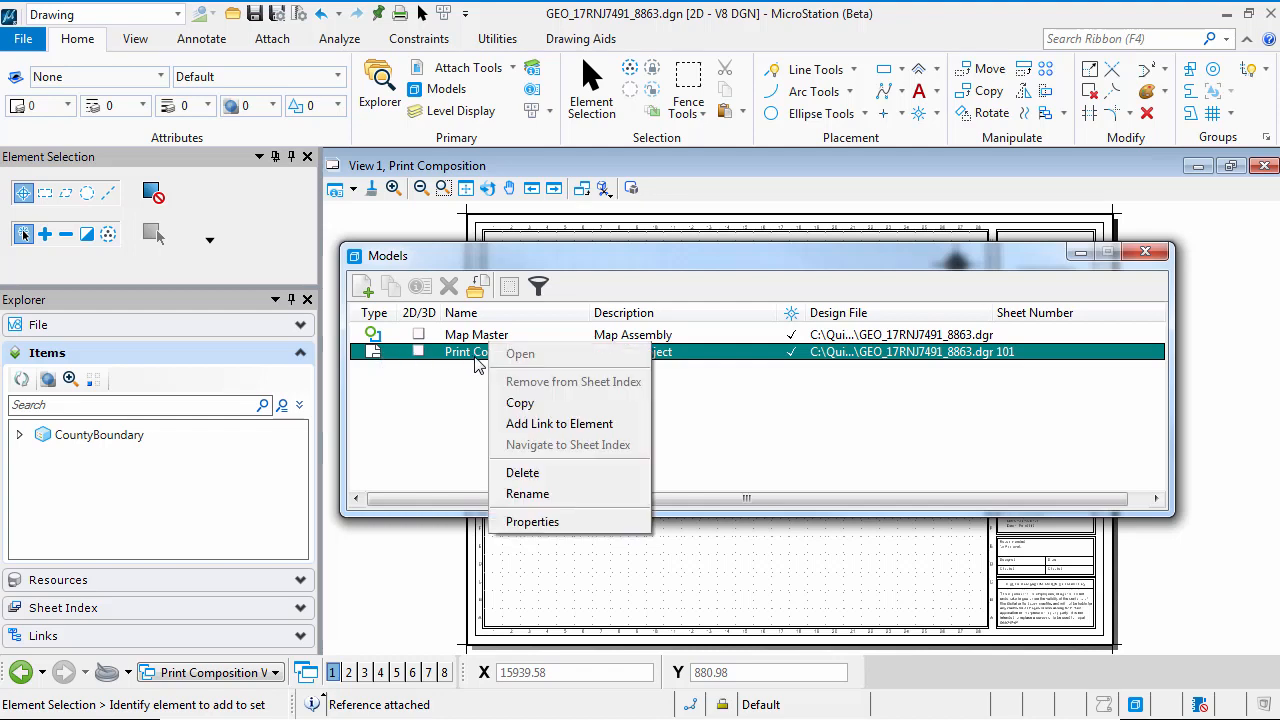
pyautogui.click(577, 520)
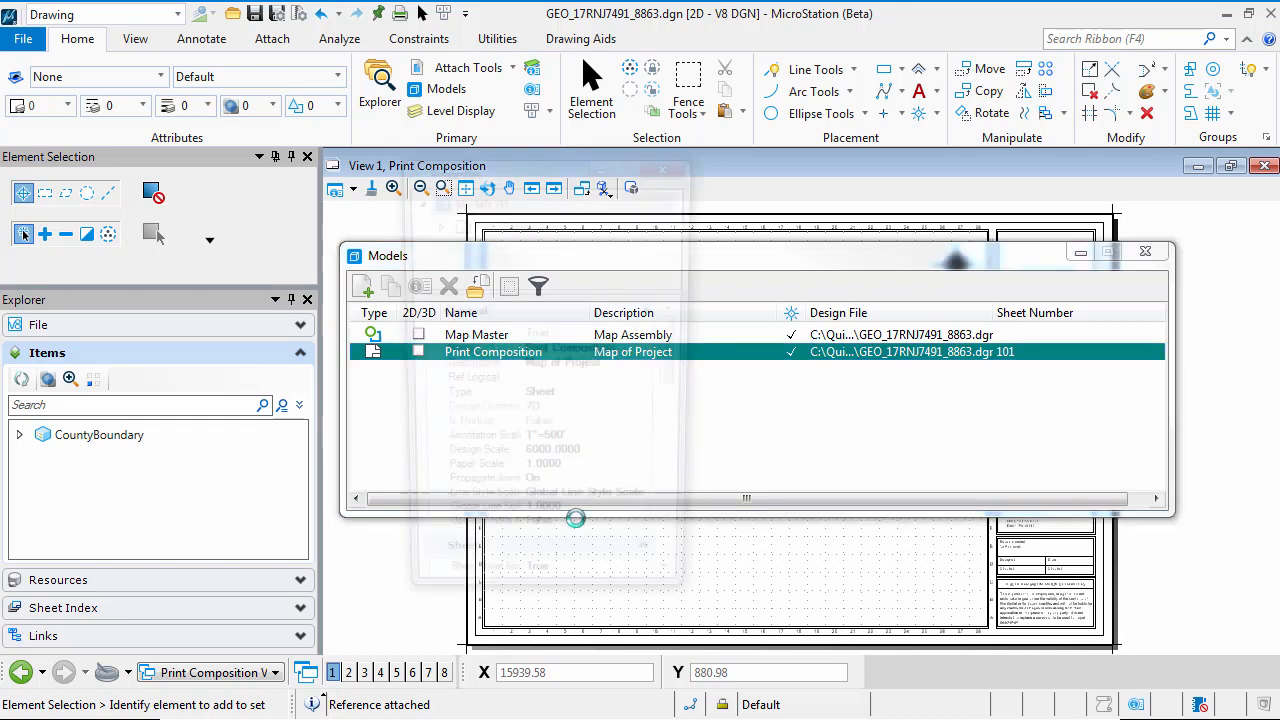
pyautogui.moveTo(512, 168); pyautogui.dragTo(626, 146)
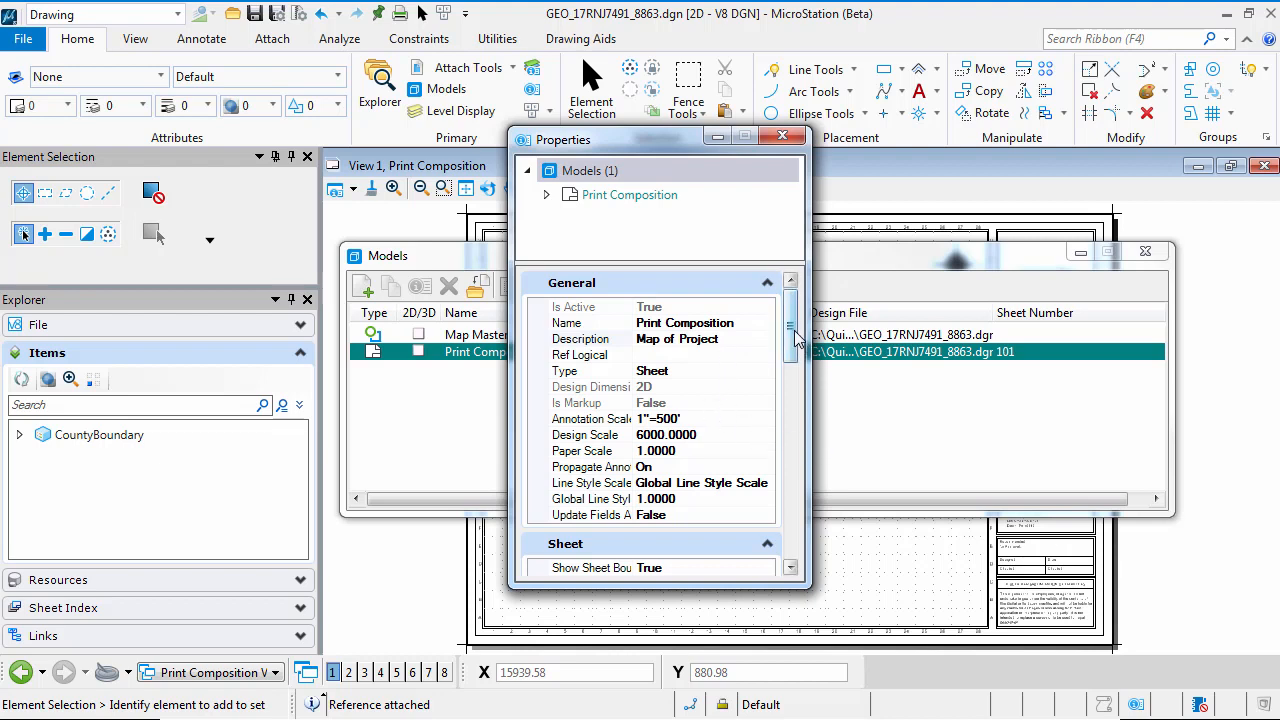
pyautogui.moveTo(791, 337); pyautogui.dragTo(798, 397)
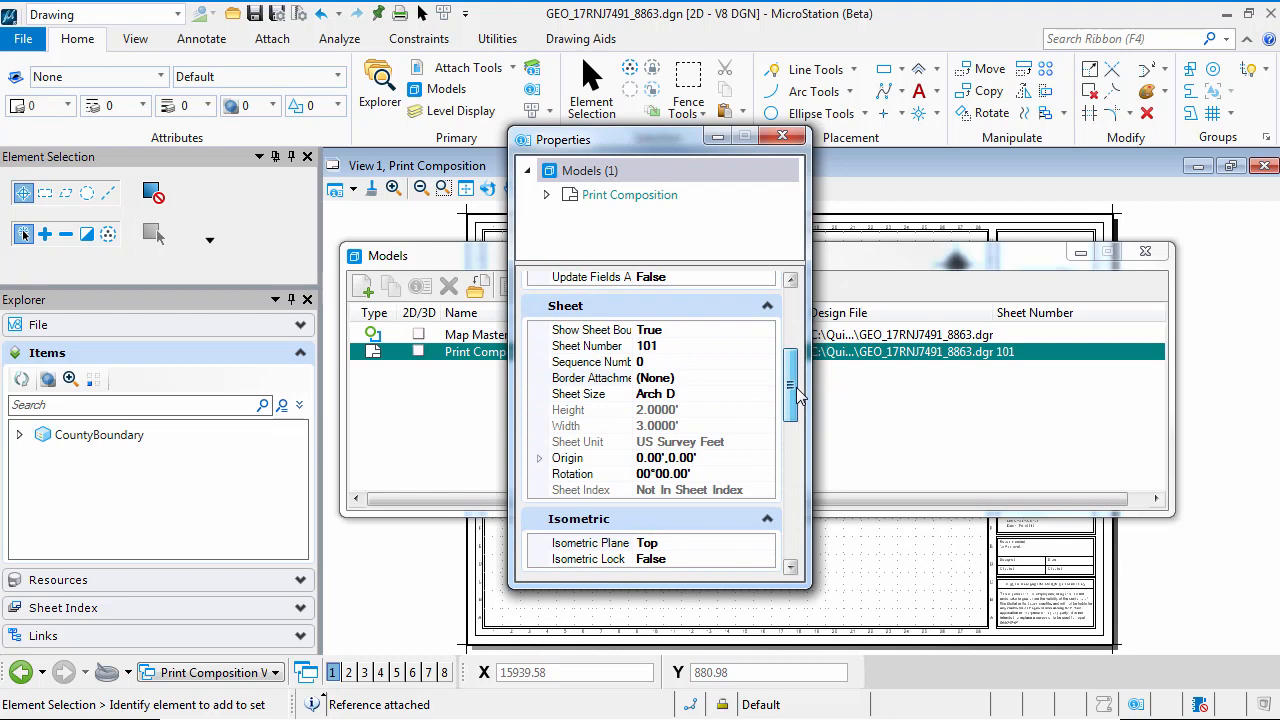
pyautogui.click(731, 379)
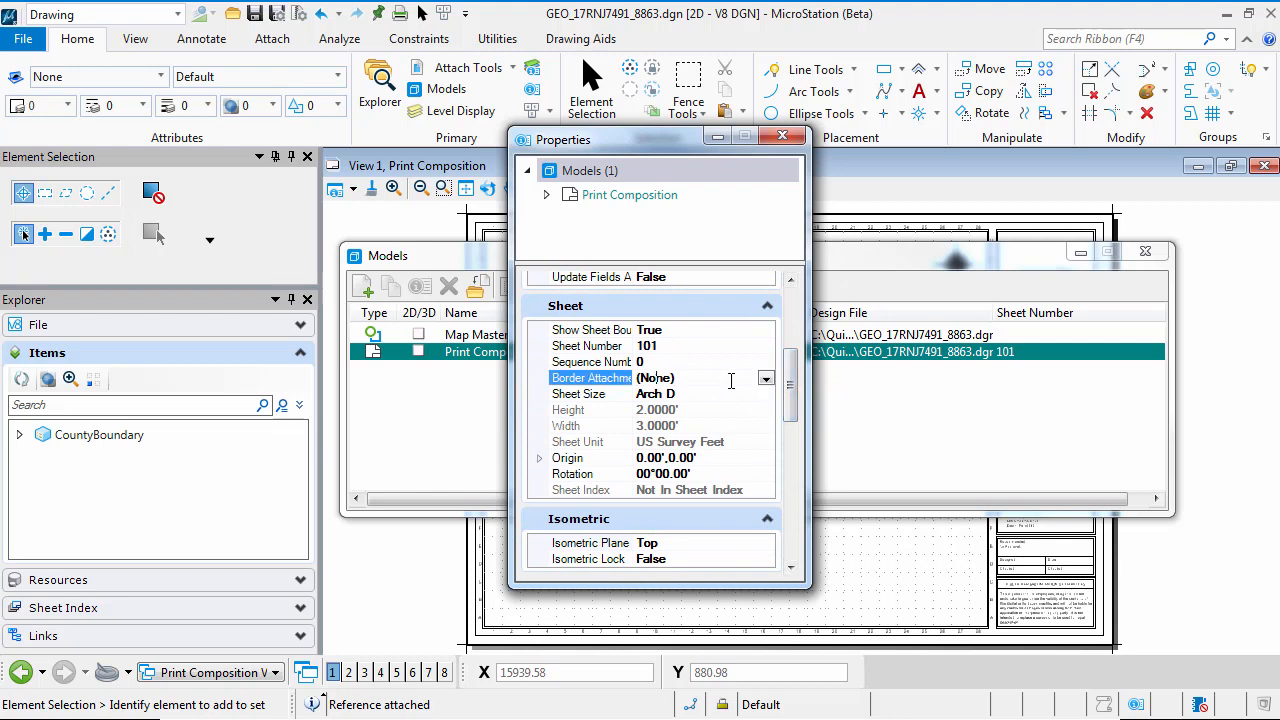
pyautogui.click(766, 379)
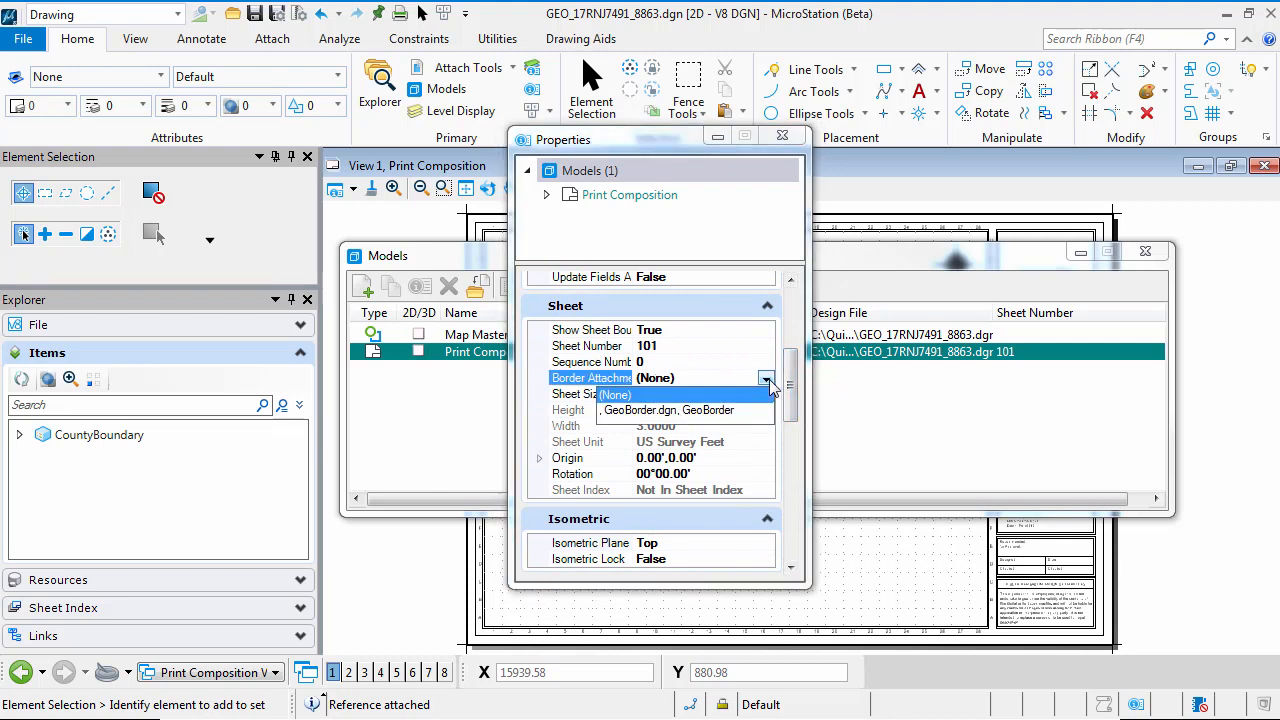
pyautogui.click(673, 411)
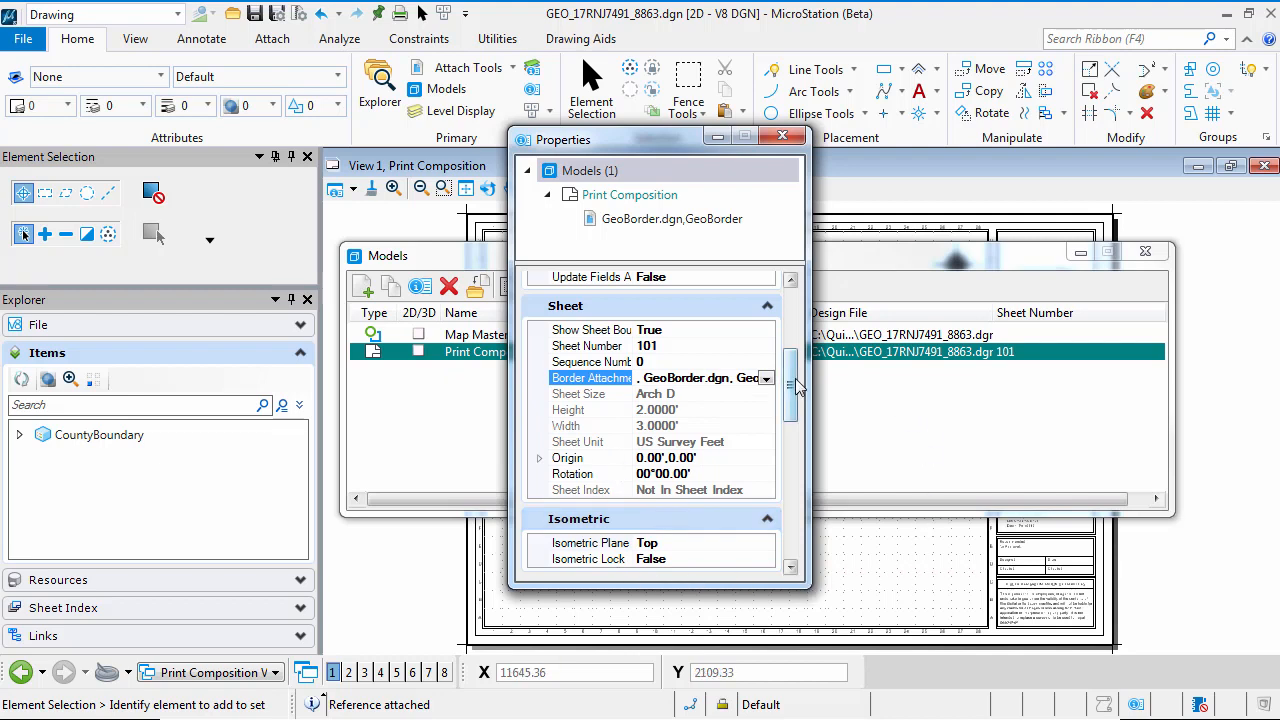
pyautogui.moveTo(792, 380); pyautogui.dragTo(802, 282)
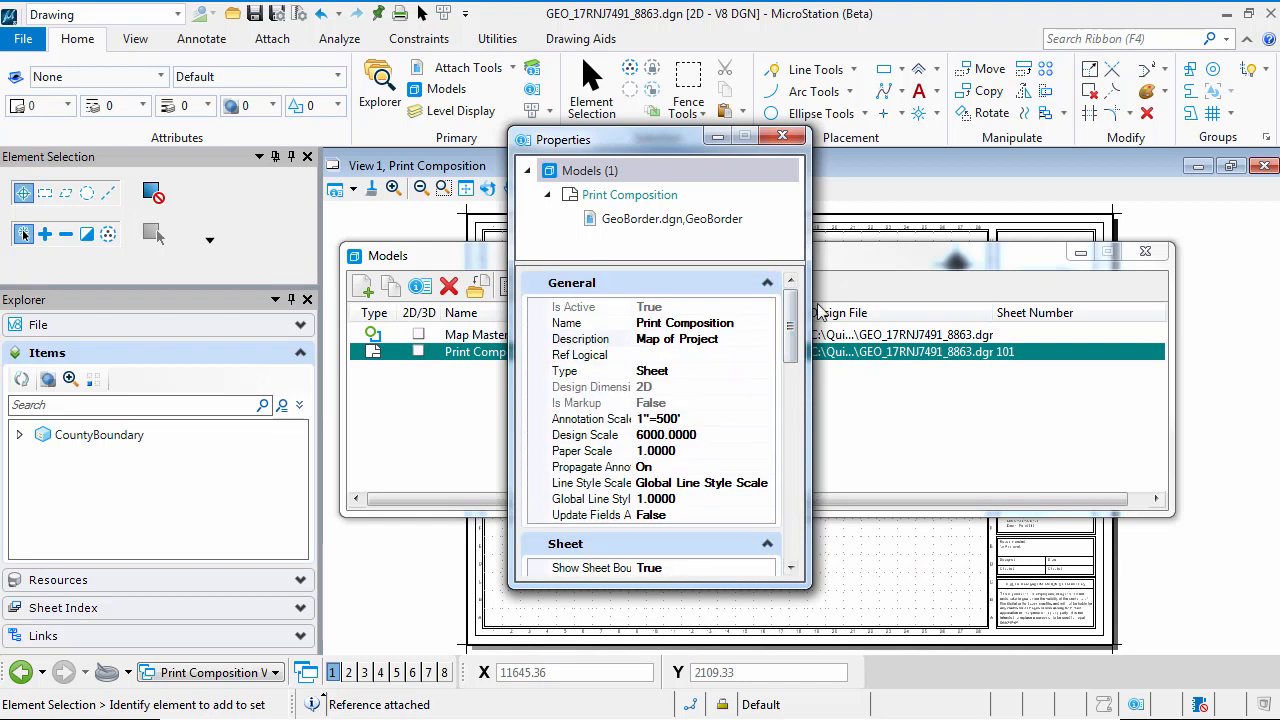
pyautogui.click(783, 139)
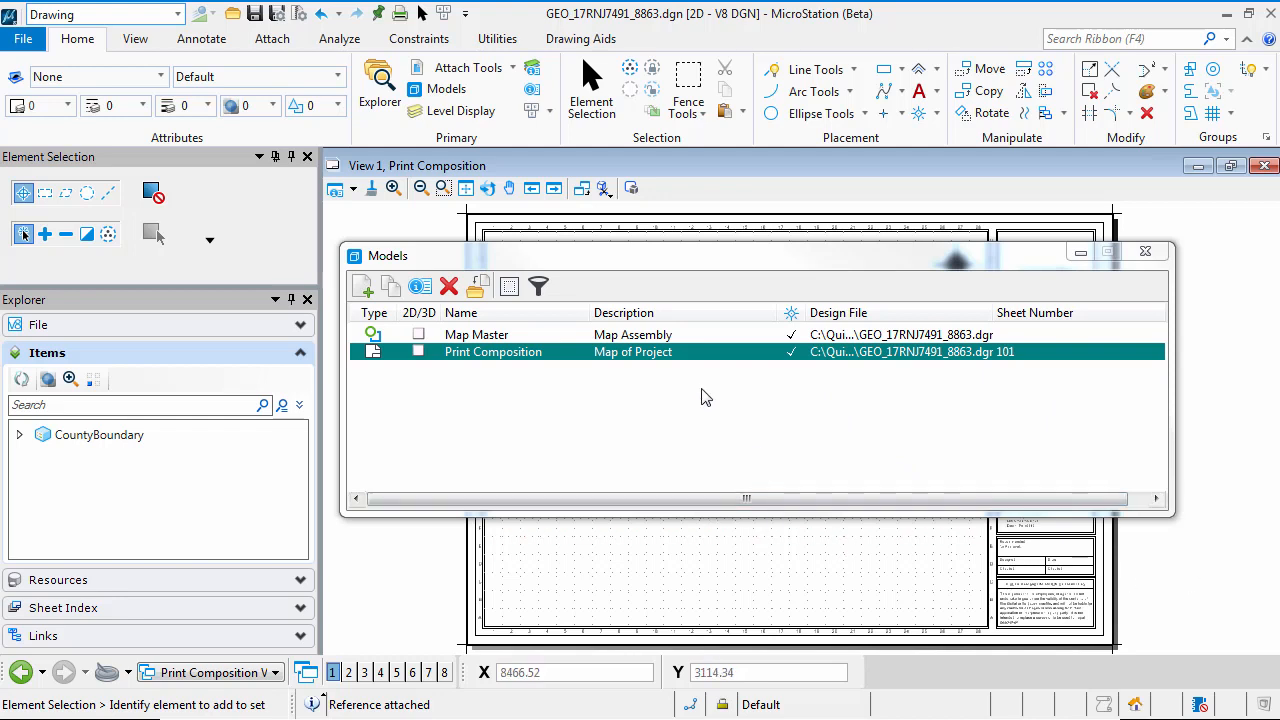
# Attach the Map Master model to the sheet as an interactive reference with Geographic - Reprojected orientation
pyautogui.moveTo(468, 340); pyautogui.dragTo(1196, 582)
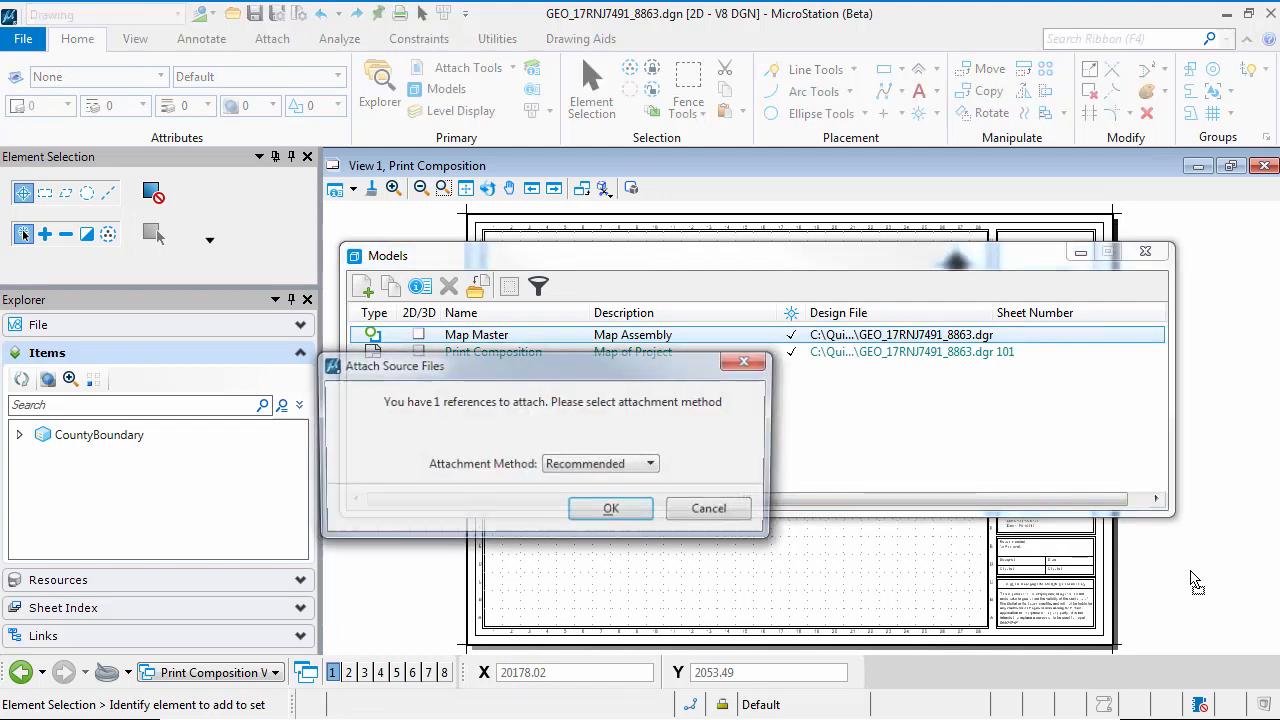
pyautogui.click(598, 470)
pyautogui.click(598, 484)
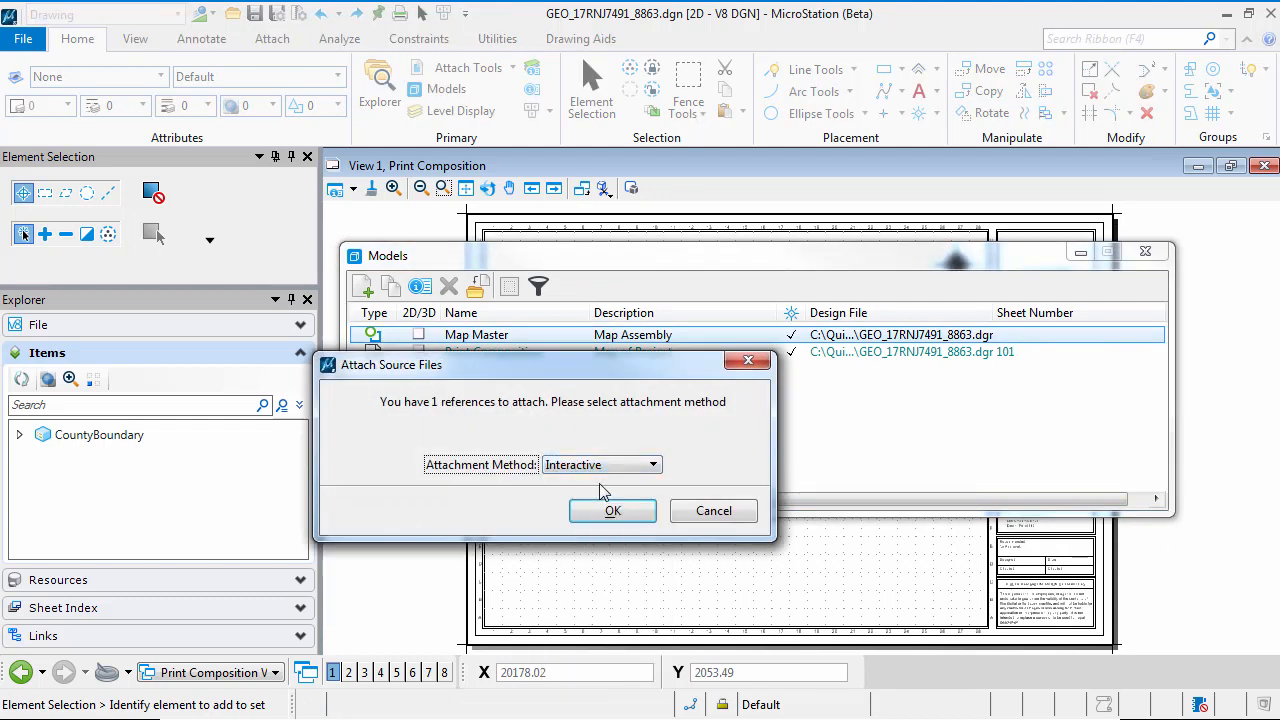
pyautogui.click(610, 511)
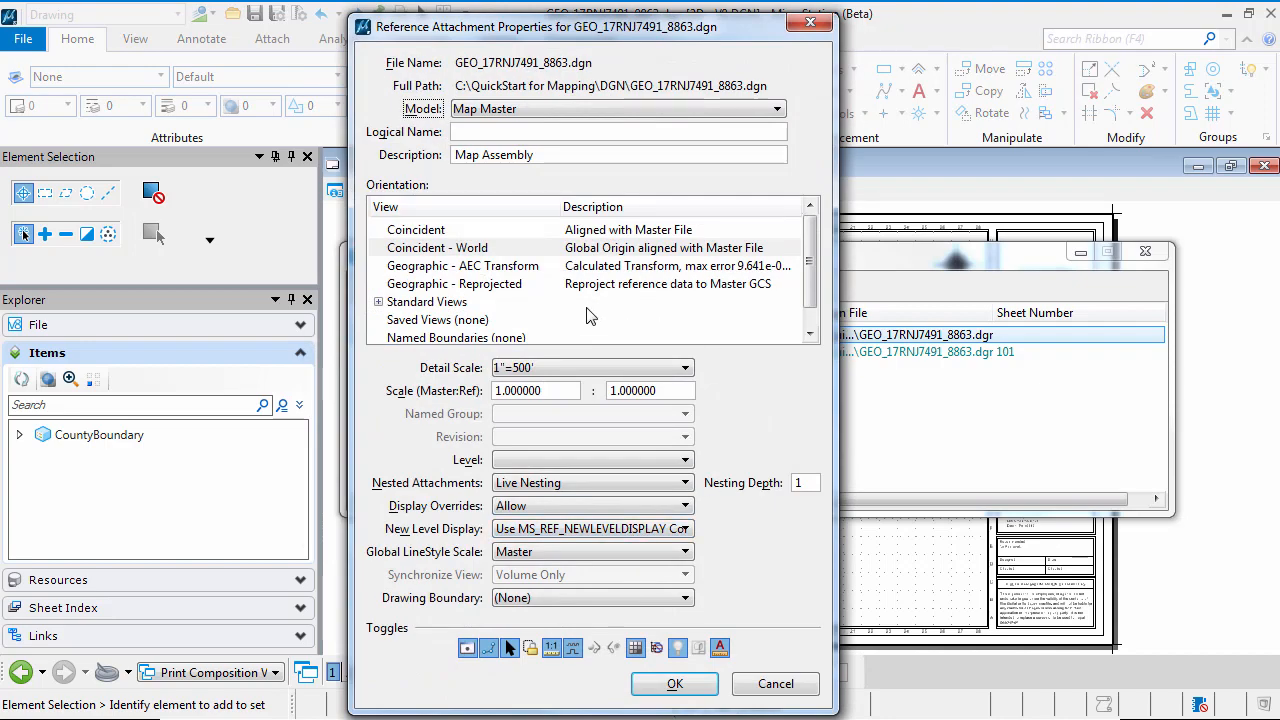
pyautogui.click(493, 287)
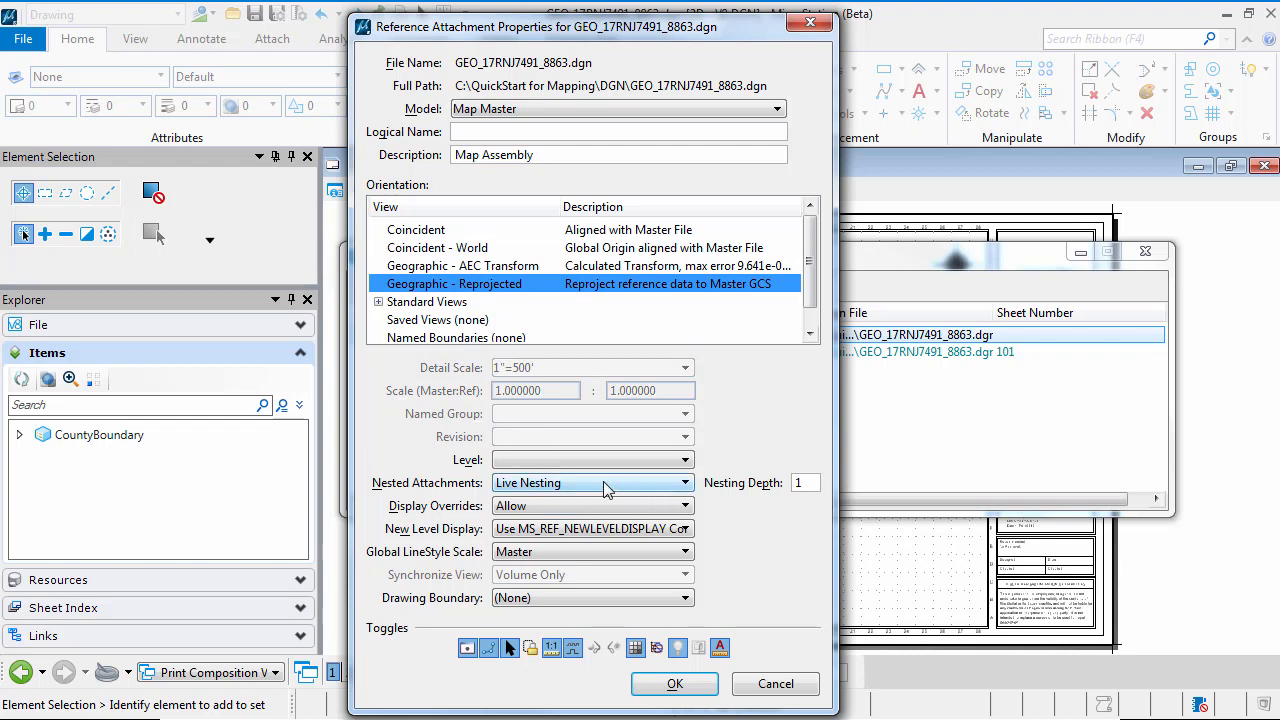
pyautogui.click(676, 686)
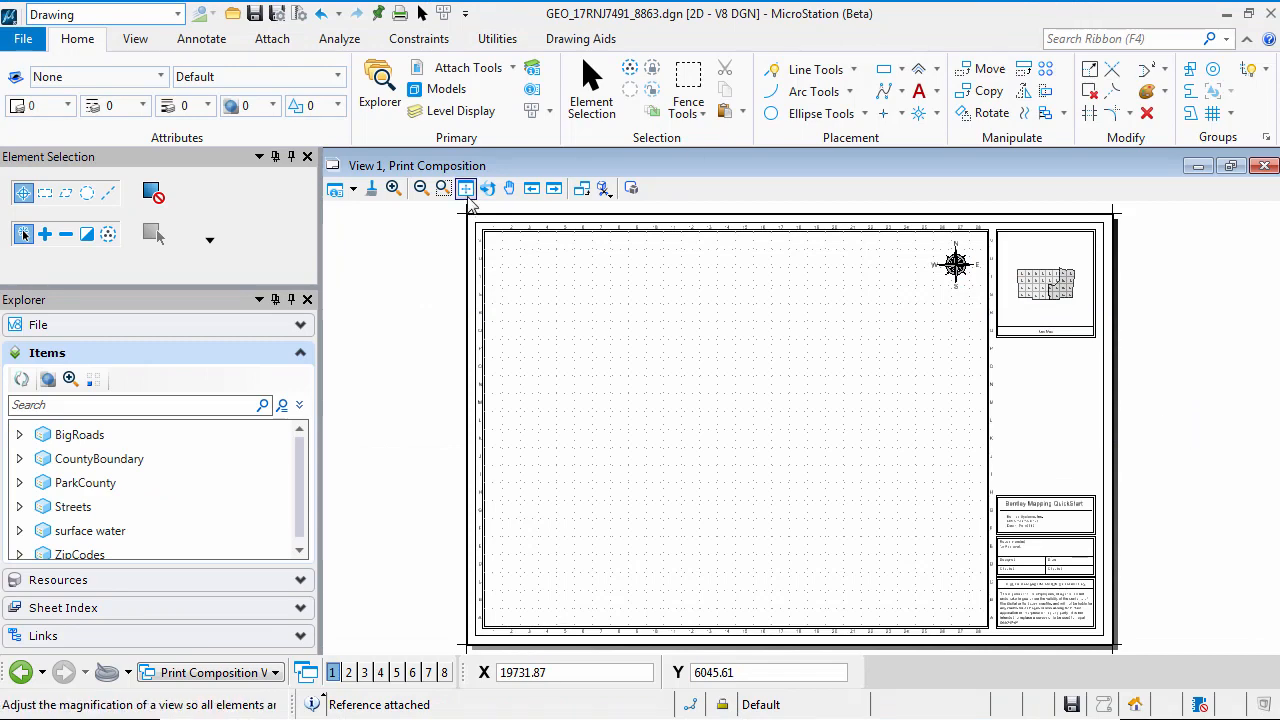
# Open View 2 of the sheet and try to arrange the open view windows, closing the Models dialog
pyautogui.click(466, 190)
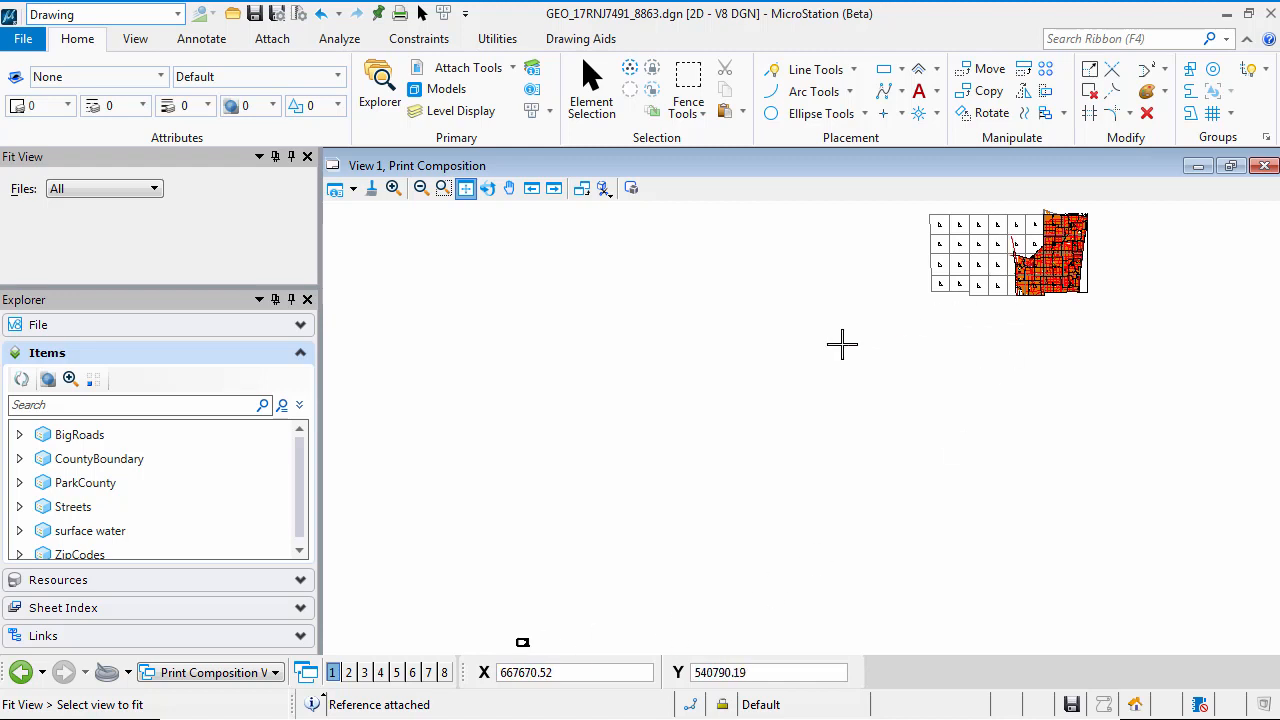
pyautogui.click(349, 673)
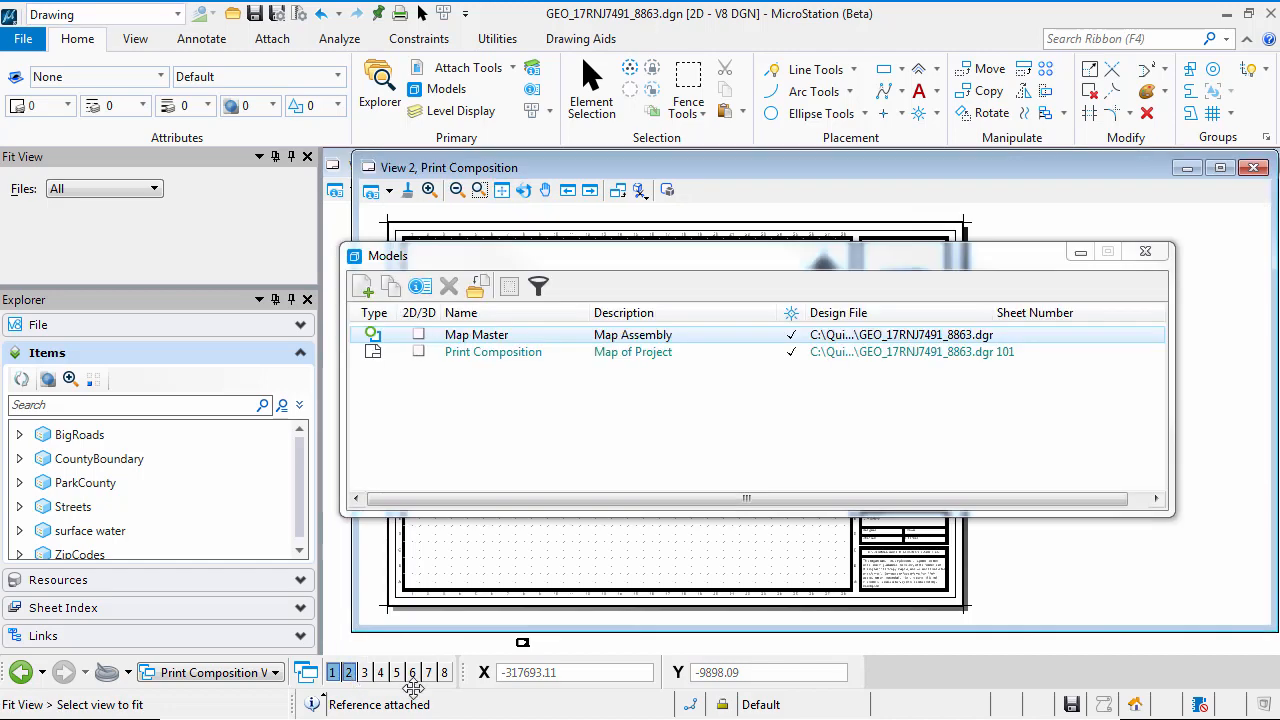
pyautogui.click(140, 42)
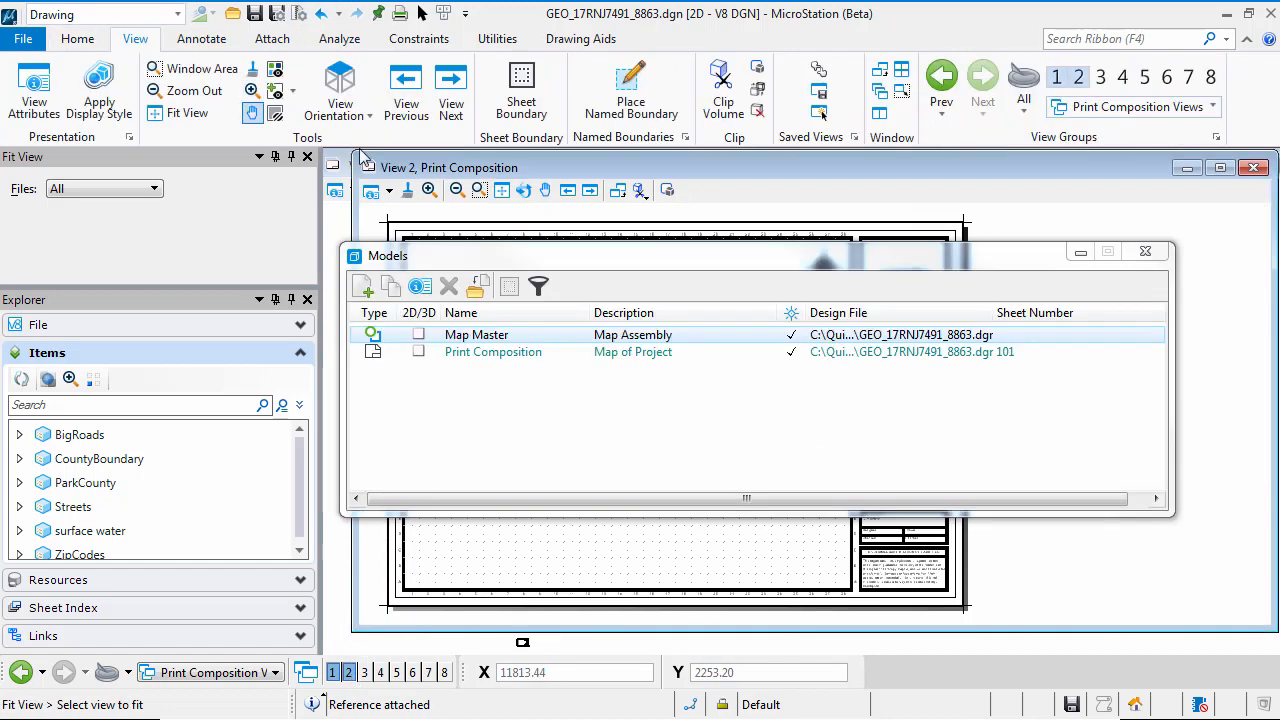
pyautogui.click(885, 74)
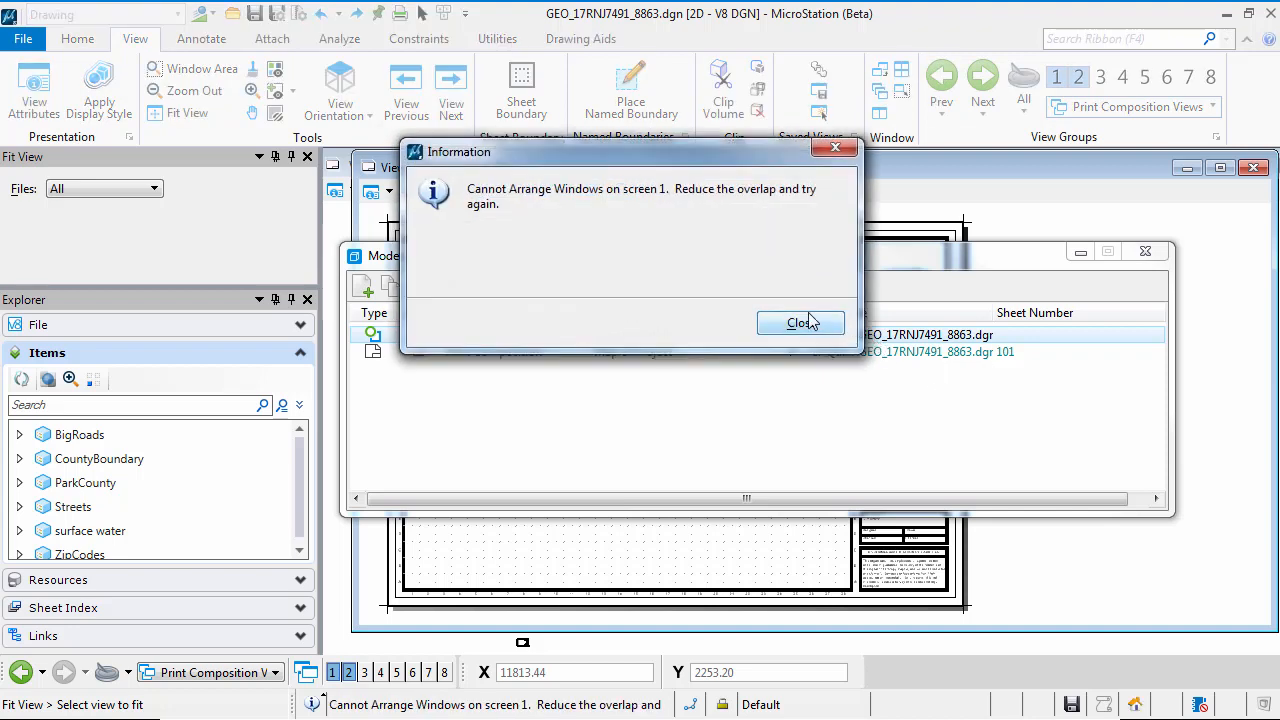
pyautogui.click(801, 324)
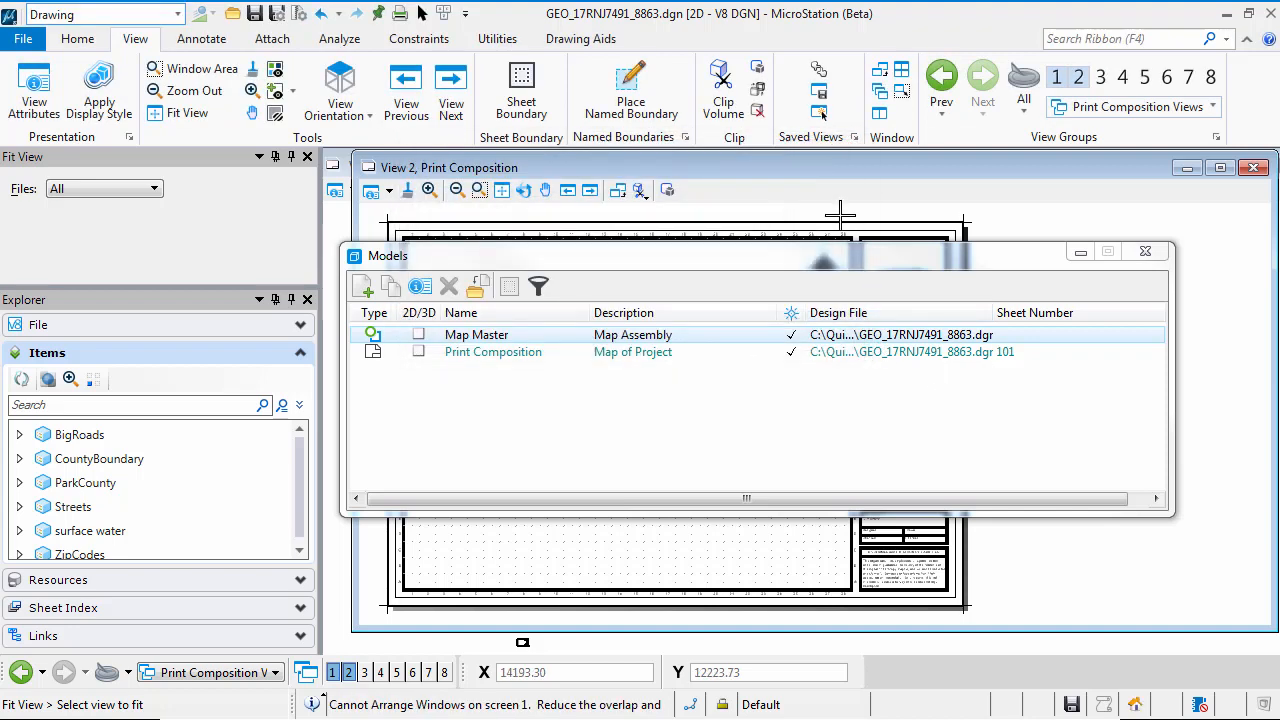
pyautogui.click(1157, 253)
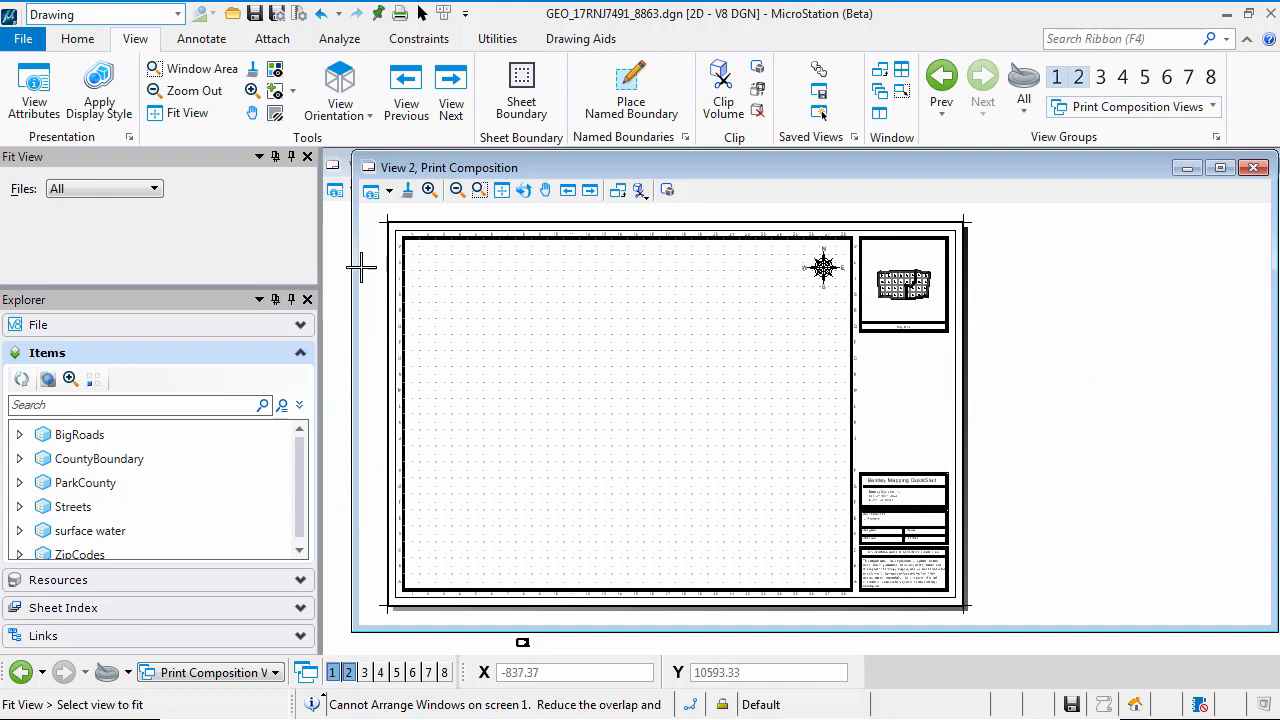
# Resize and place the two view windows side by side, with View 2 wider and View 1 showing the whole sheet
pyautogui.moveTo(355, 269); pyautogui.dragTo(806, 285)
pyautogui.click(730, 170)
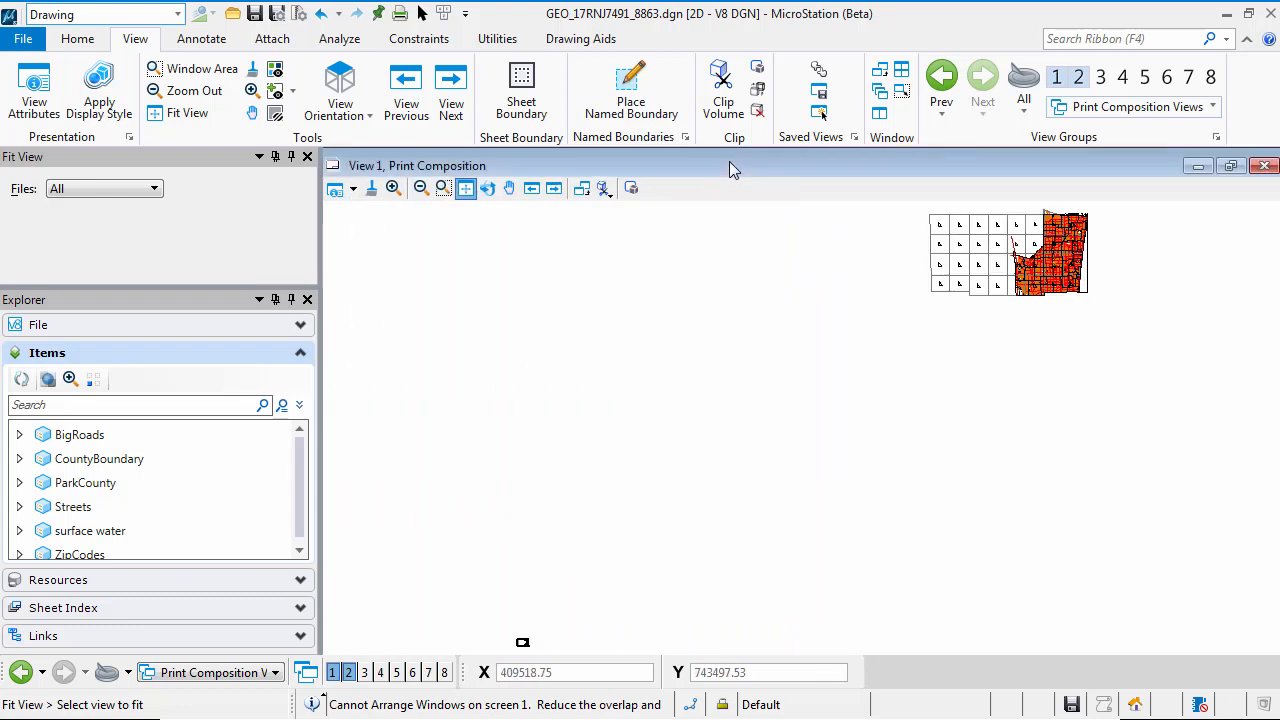
pyautogui.click(1234, 168)
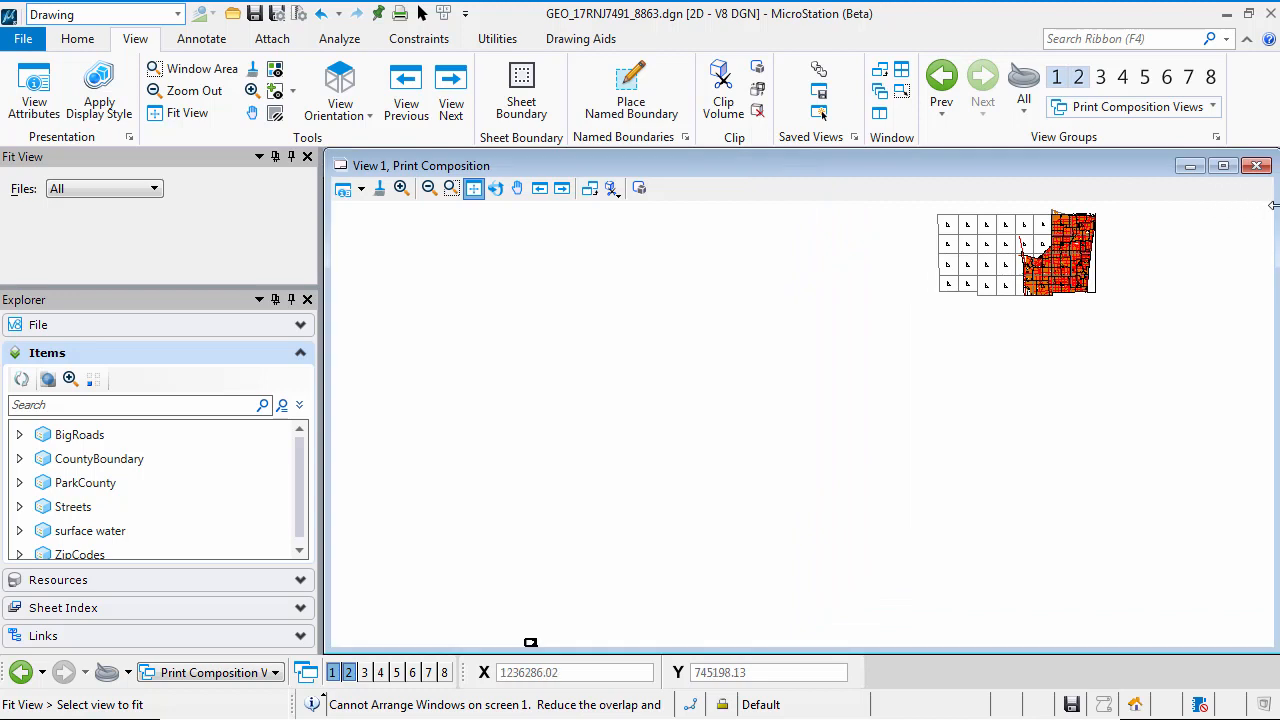
pyautogui.moveTo(1272, 205); pyautogui.dragTo(670, 323)
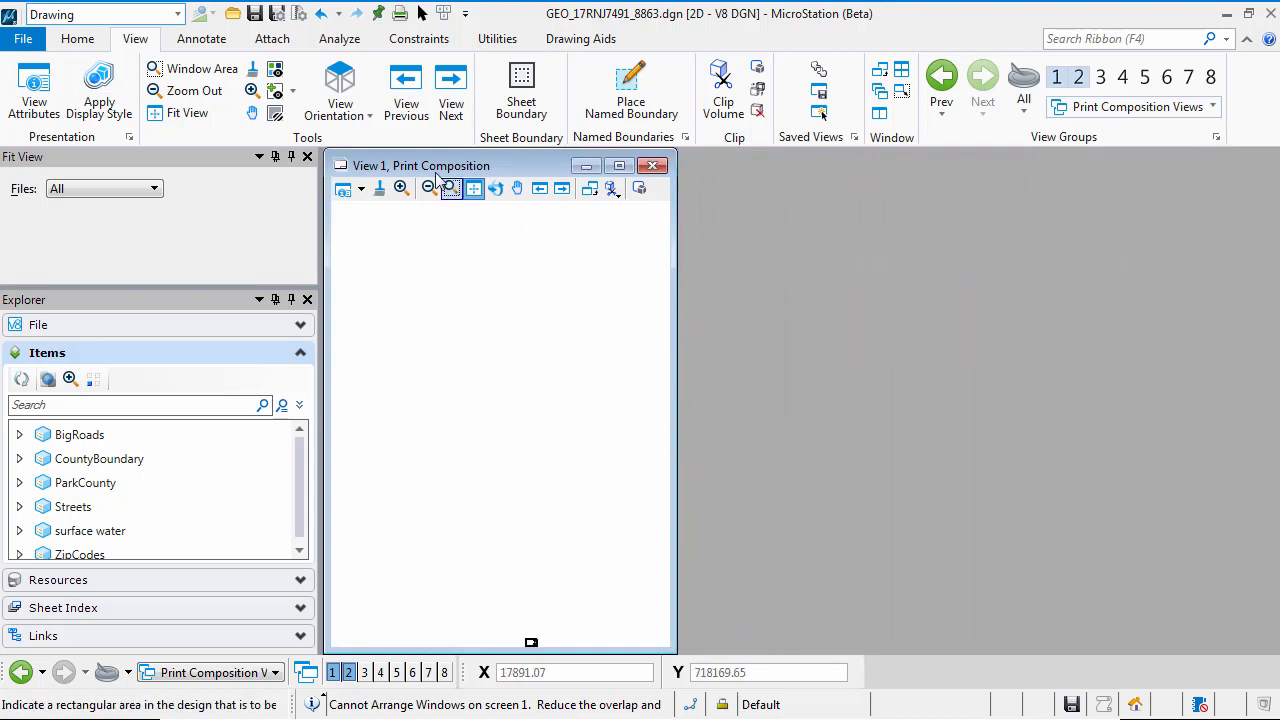
pyautogui.moveTo(430, 169); pyautogui.dragTo(1020, 170)
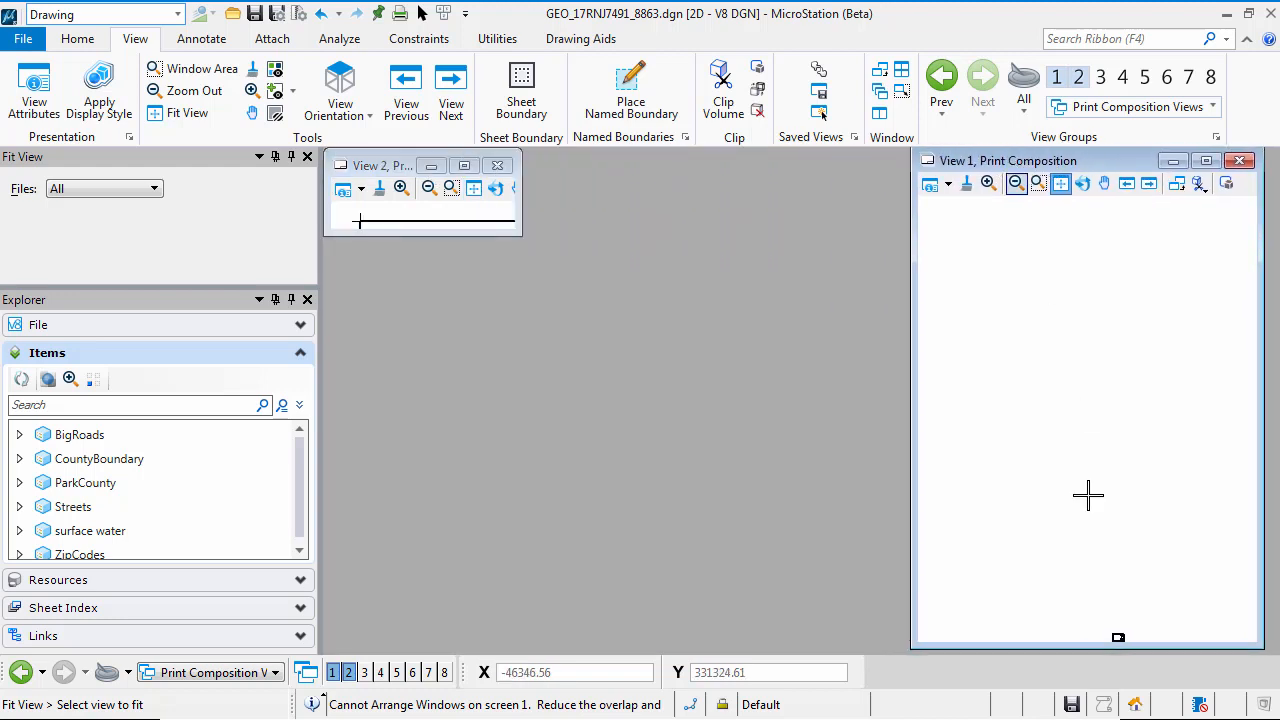
pyautogui.click(1114, 624)
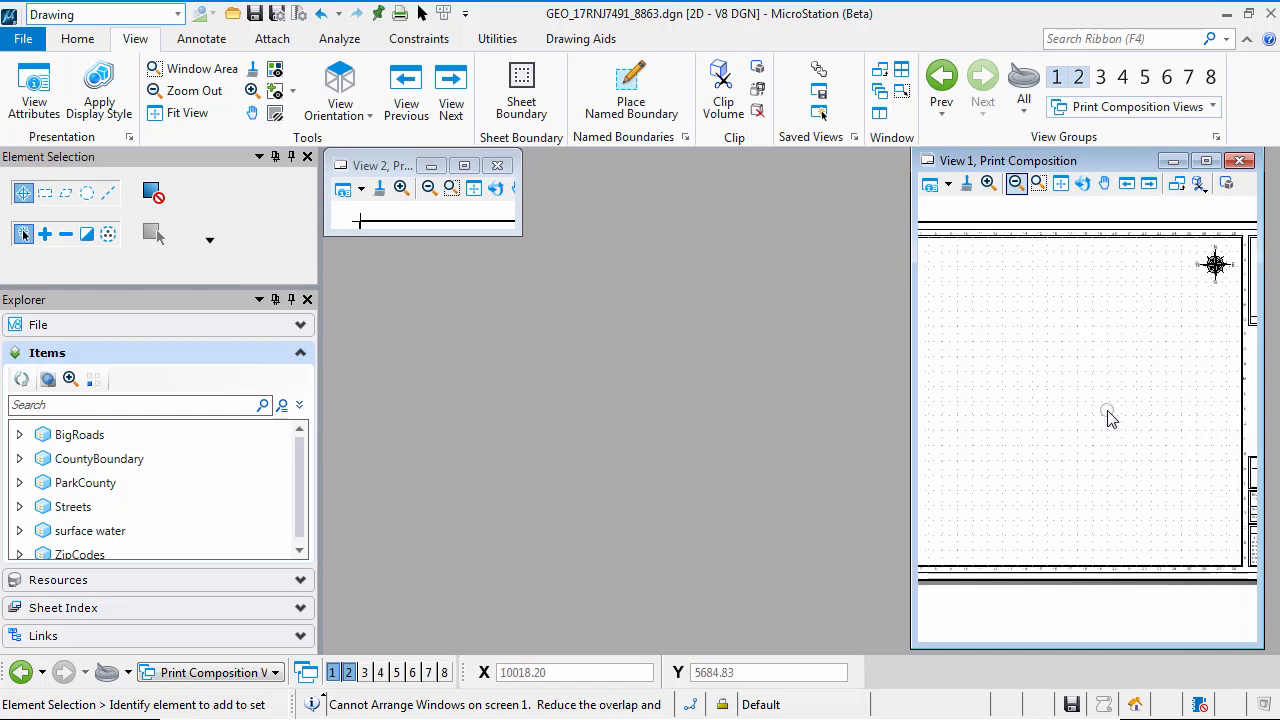
pyautogui.click(1108, 418)
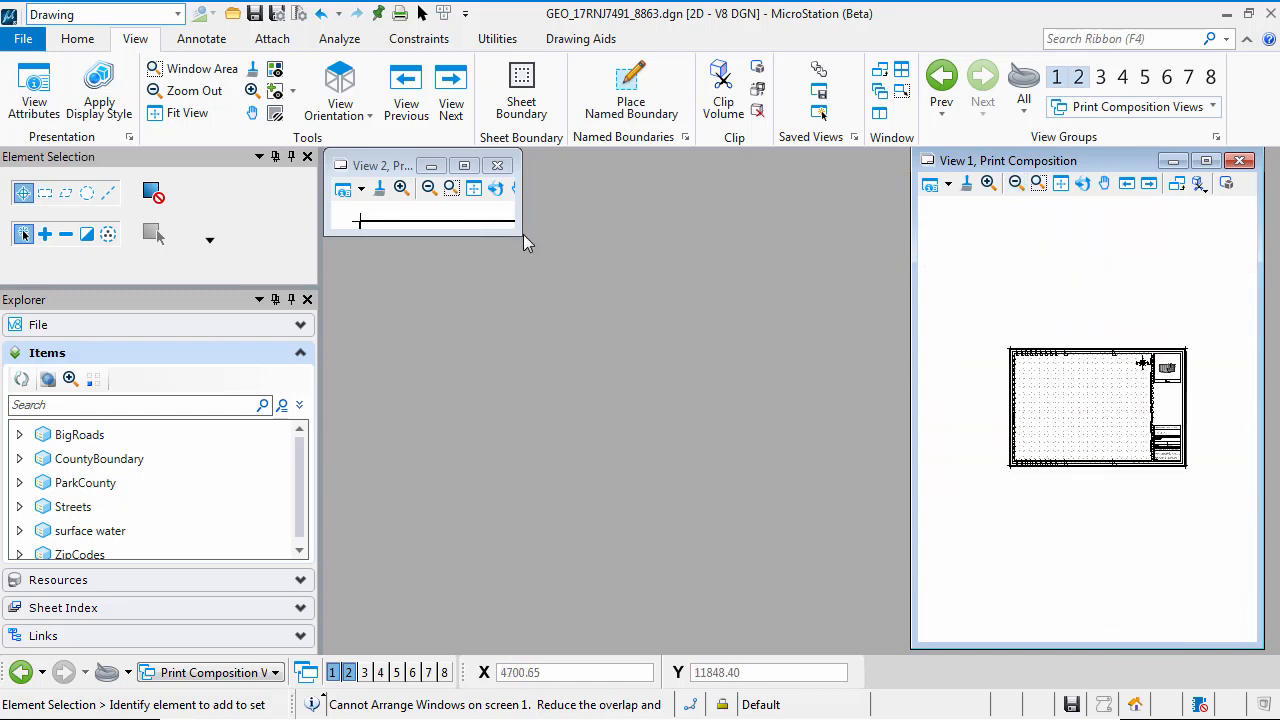
pyautogui.moveTo(523, 238); pyautogui.dragTo(874, 625)
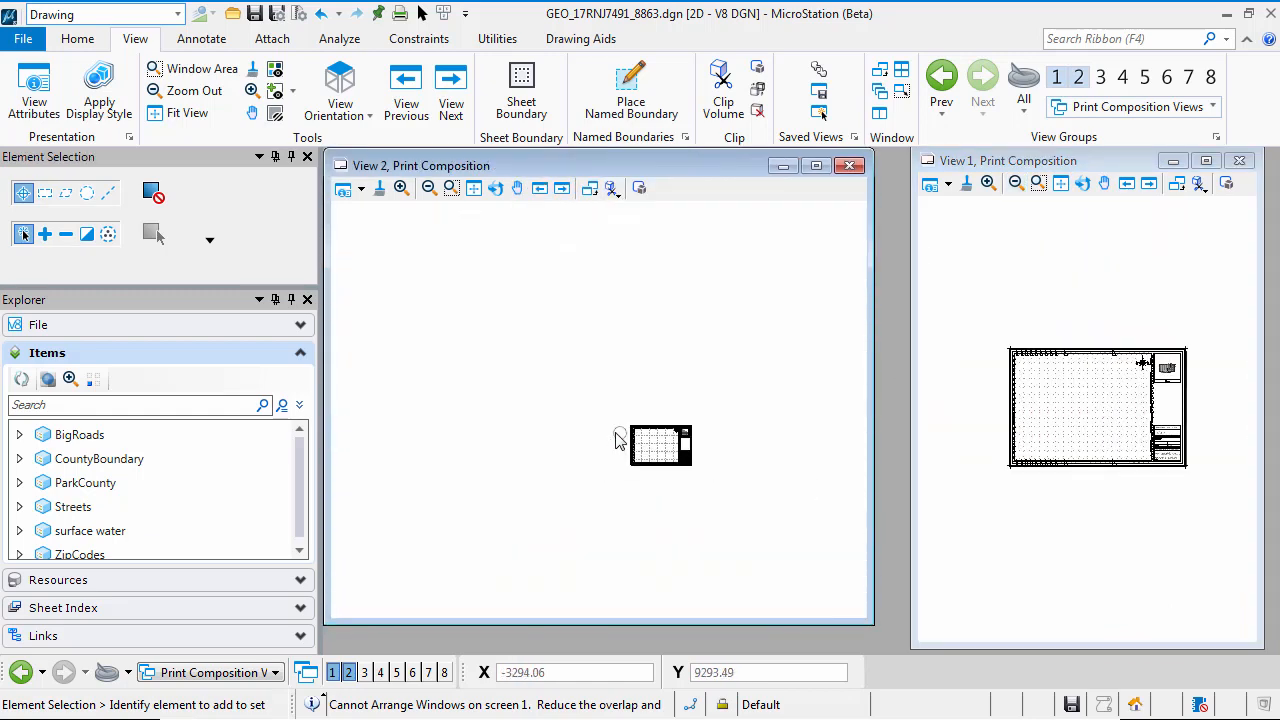
# Examine the reprojected map in View 2, locating the aerial imagery area beside grid label G3
pyautogui.scroll(-5, 706, 408)
pyautogui.moveTo(738, 368); pyautogui.dragTo(385, 563, button='middle')
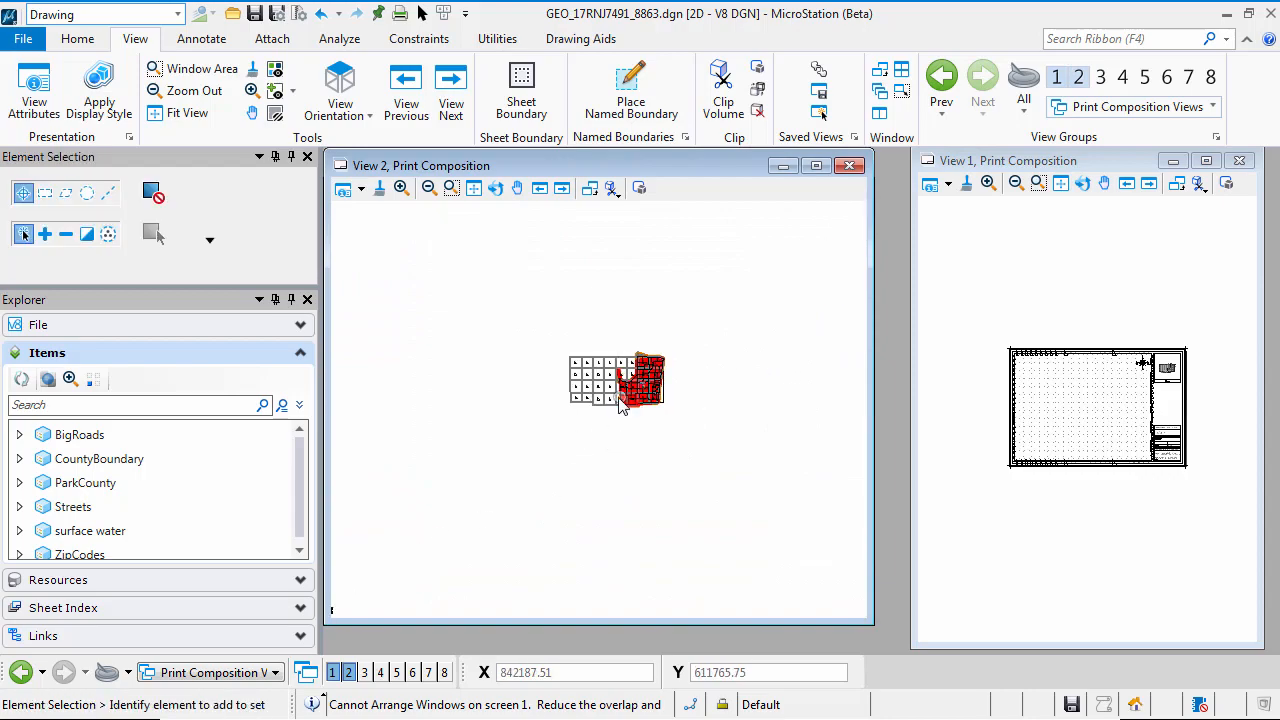
pyautogui.scroll(6, 622, 400)
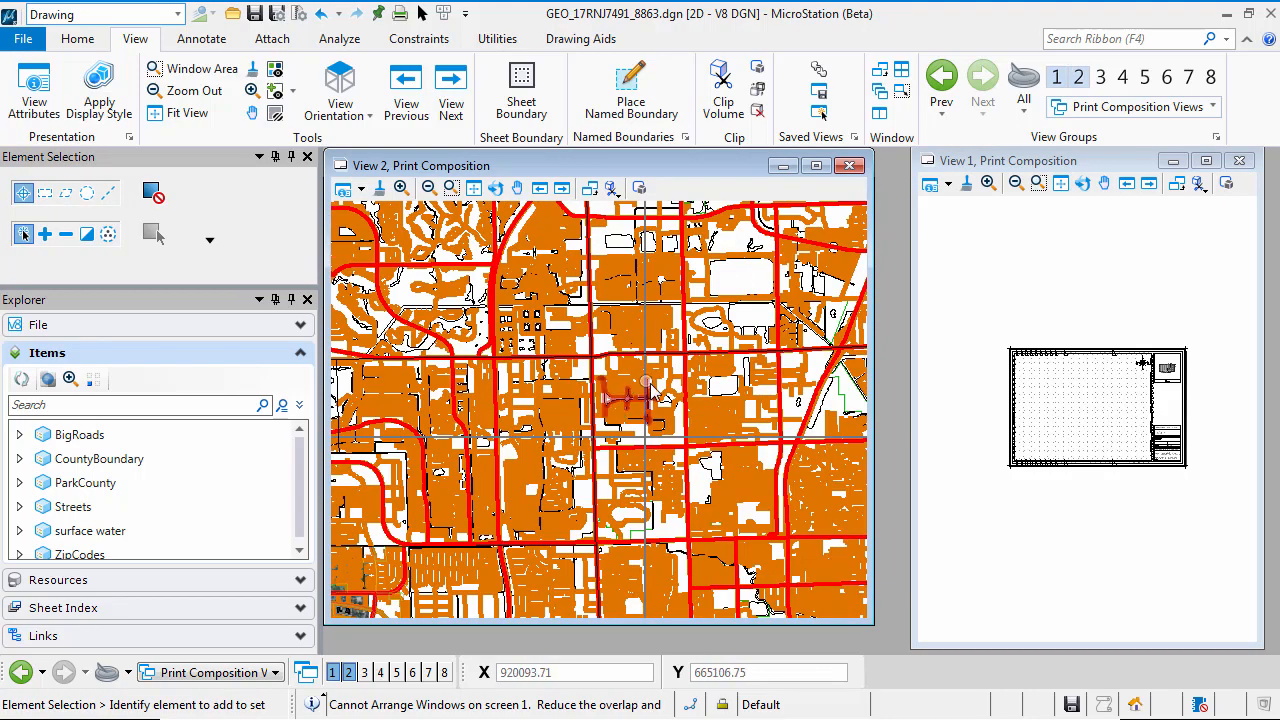
pyautogui.scroll(-3, 615, 410)
pyautogui.scroll(3, 557, 376)
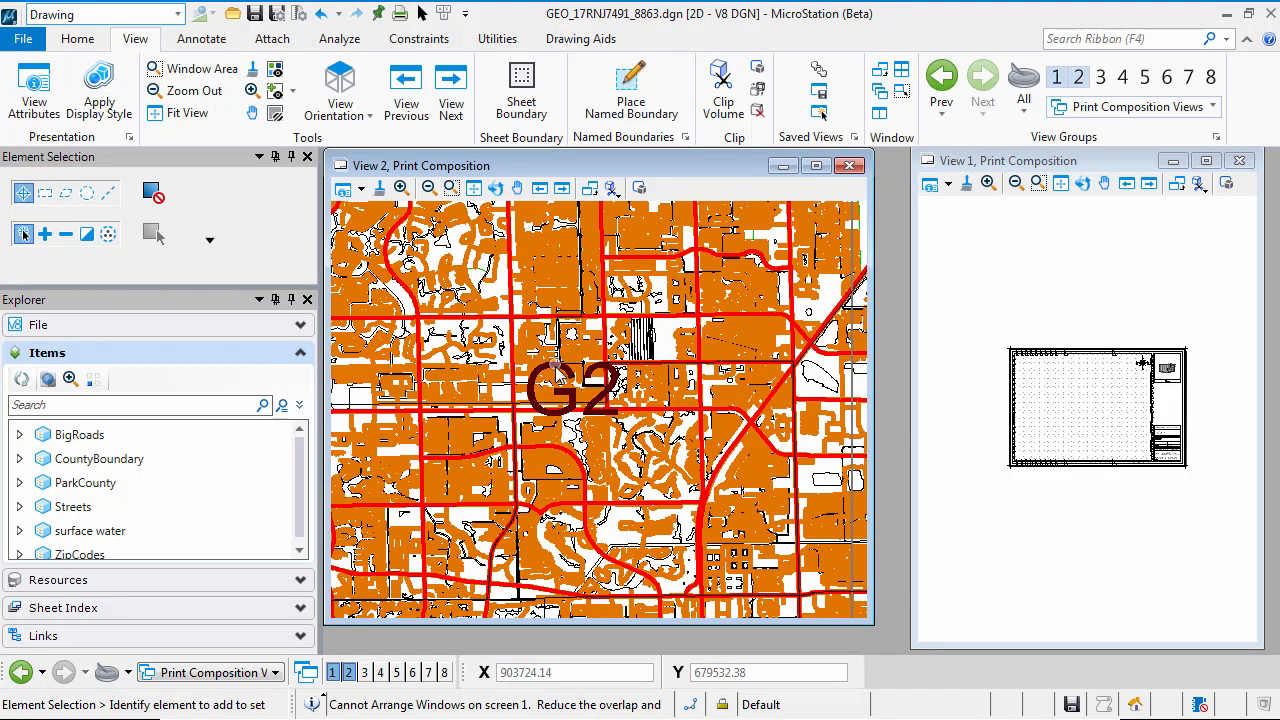
pyautogui.scroll(1, 557, 367)
pyautogui.scroll(-2, 567, 383)
pyautogui.moveTo(586, 536); pyautogui.dragTo(573, 247, button='middle')
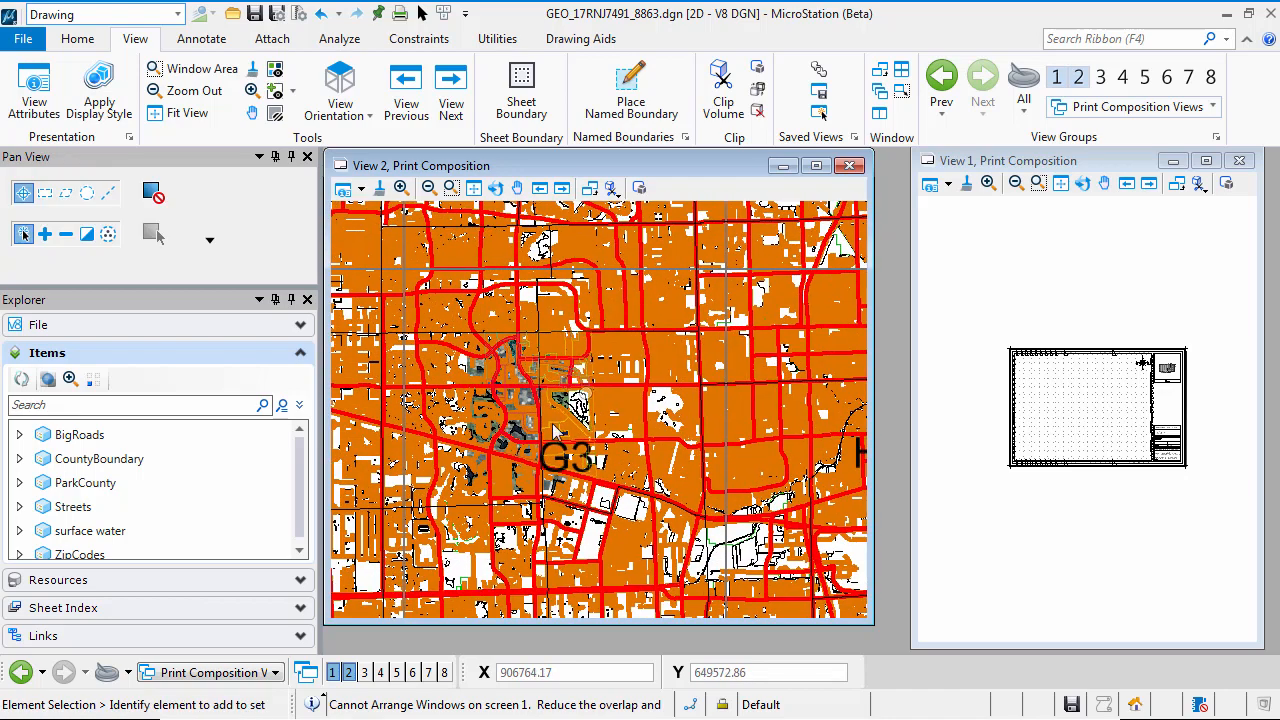
pyautogui.scroll(3, 520, 417)
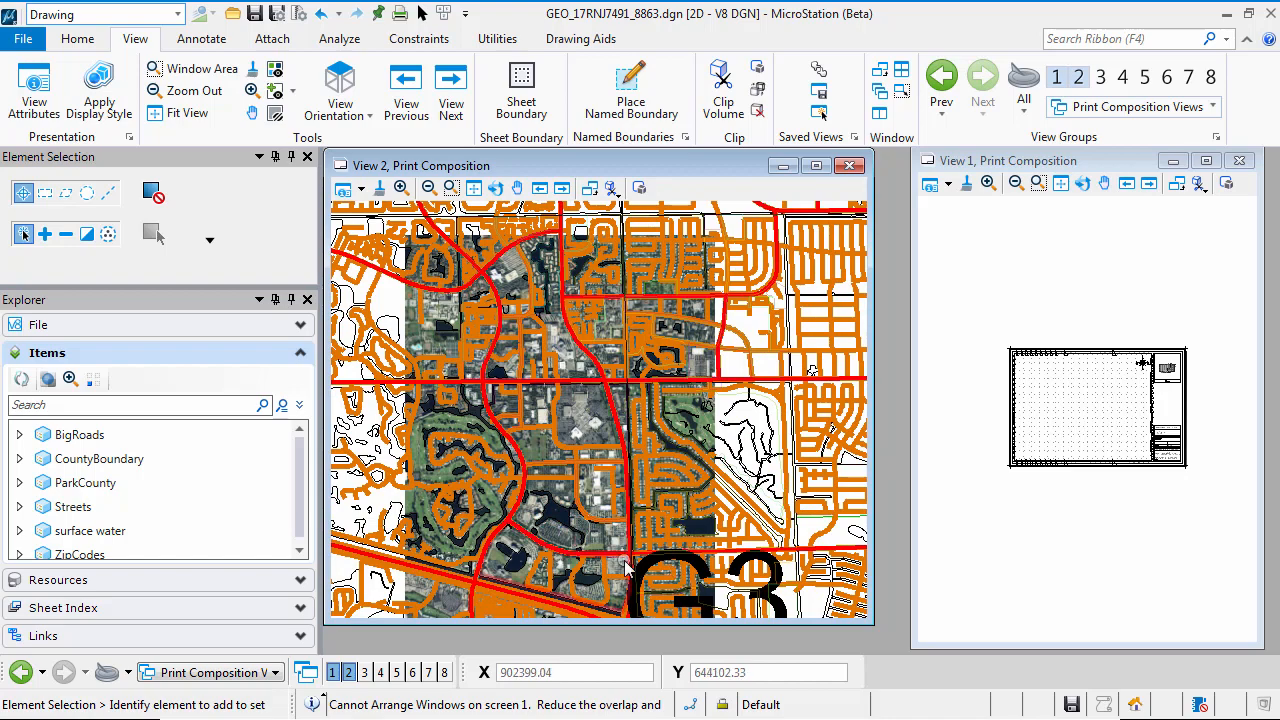
pyautogui.moveTo(625, 565); pyautogui.dragTo(622, 445, button='middle')
pyautogui.scroll(4, 622, 445)
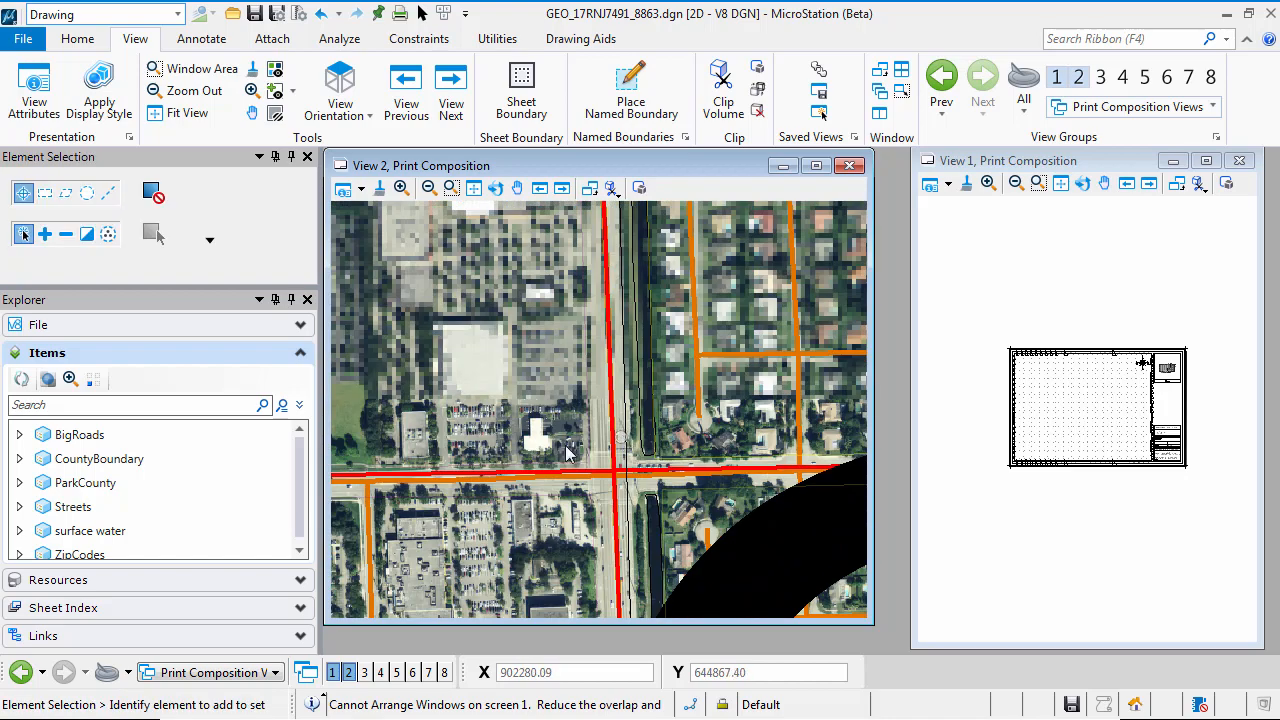
pyautogui.scroll(-5, 565, 445)
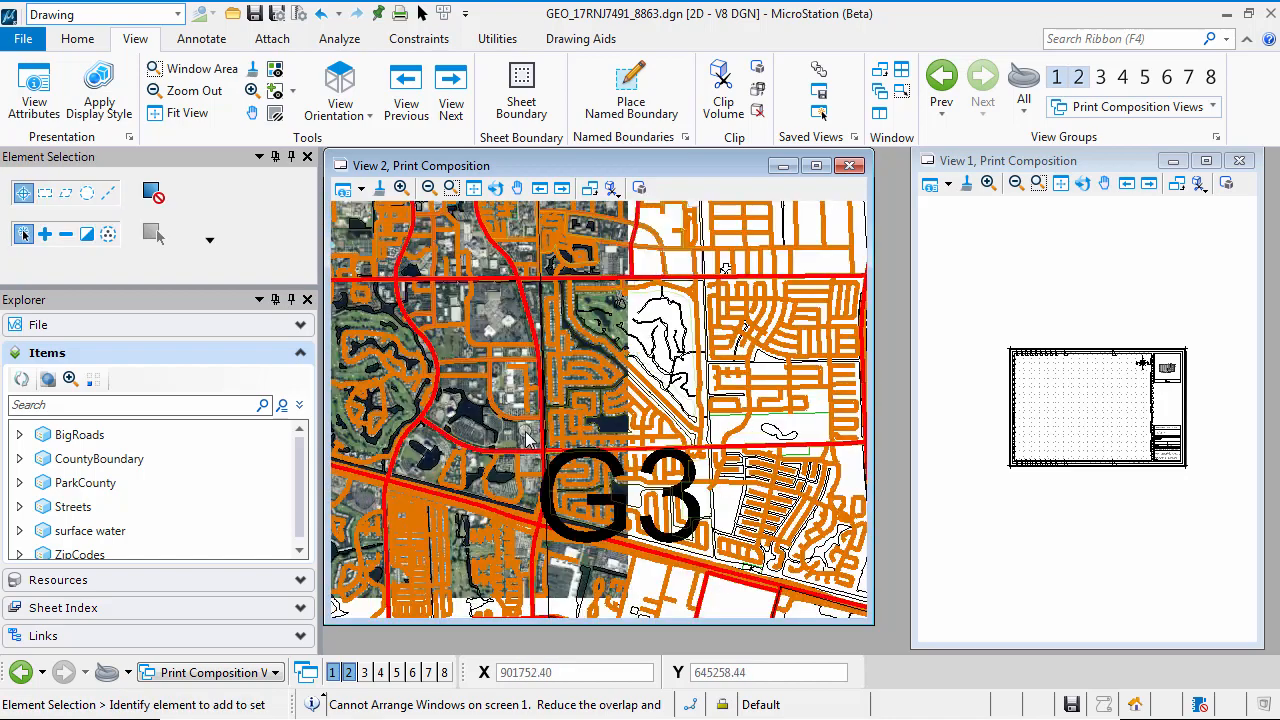
pyautogui.scroll(-1, 526, 436)
pyautogui.scroll(1, 528, 373)
pyautogui.moveTo(528, 373); pyautogui.dragTo(609, 402, button='middle')
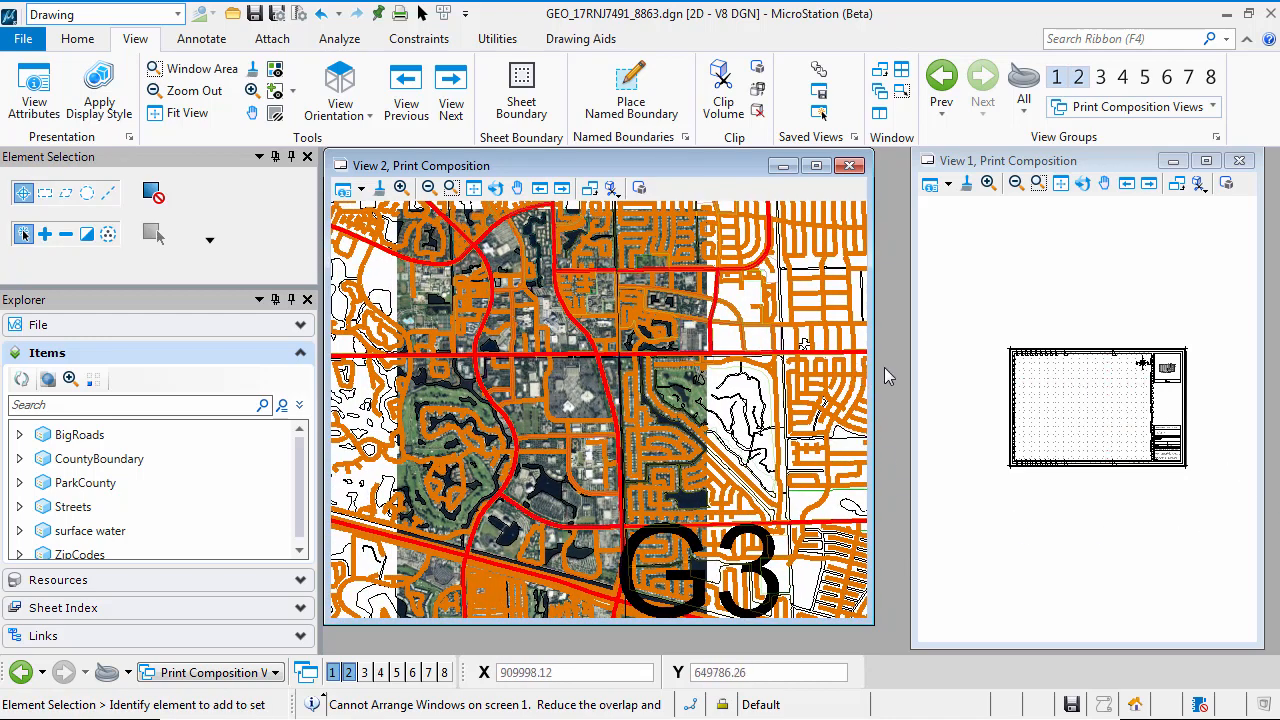
# Widen the View 1 window and move the Print Composition sheet boundary onto the aerial imagery area in View 2
pyautogui.moveTo(912, 372); pyautogui.dragTo(883, 370)
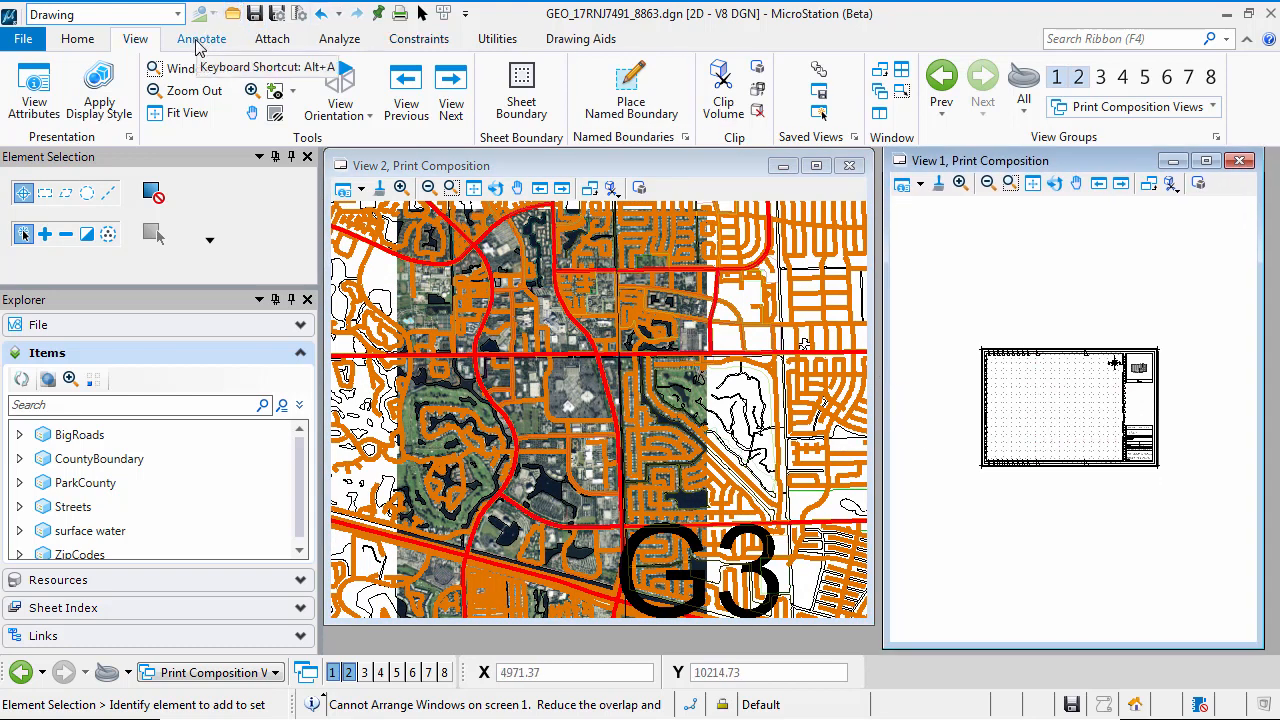
pyautogui.click(77, 40)
pyautogui.click(446, 90)
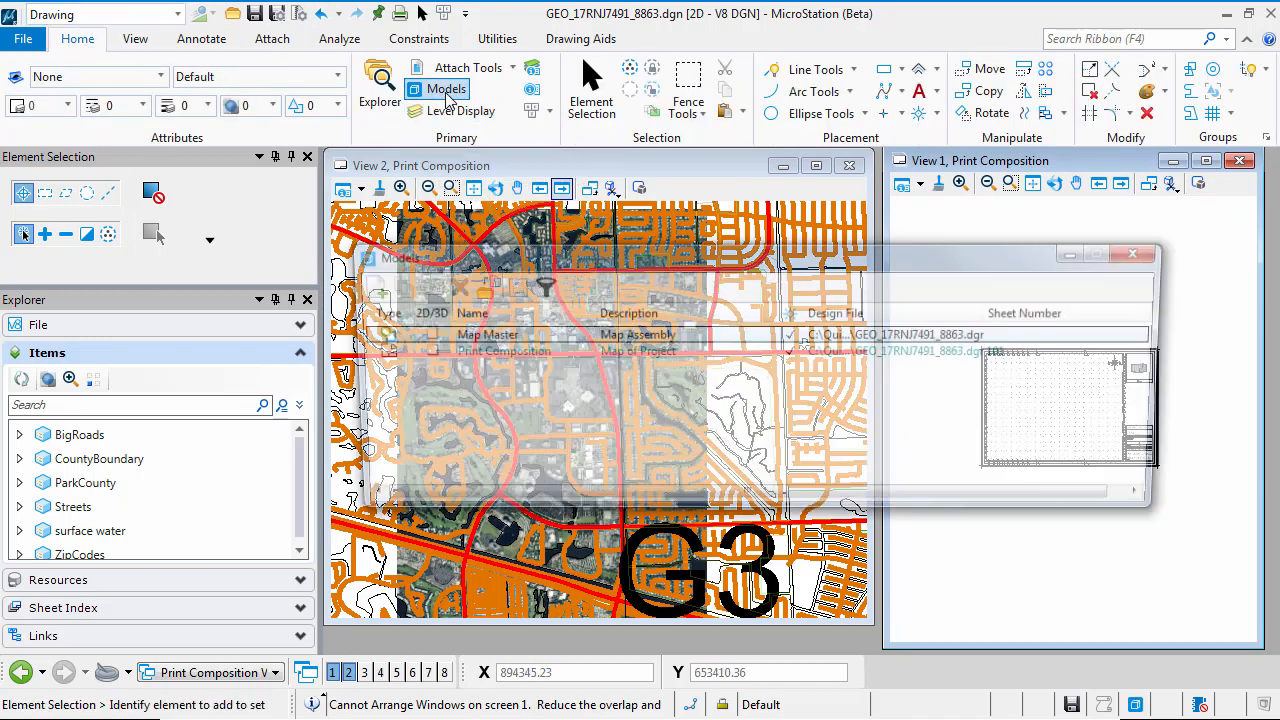
pyautogui.click(481, 354)
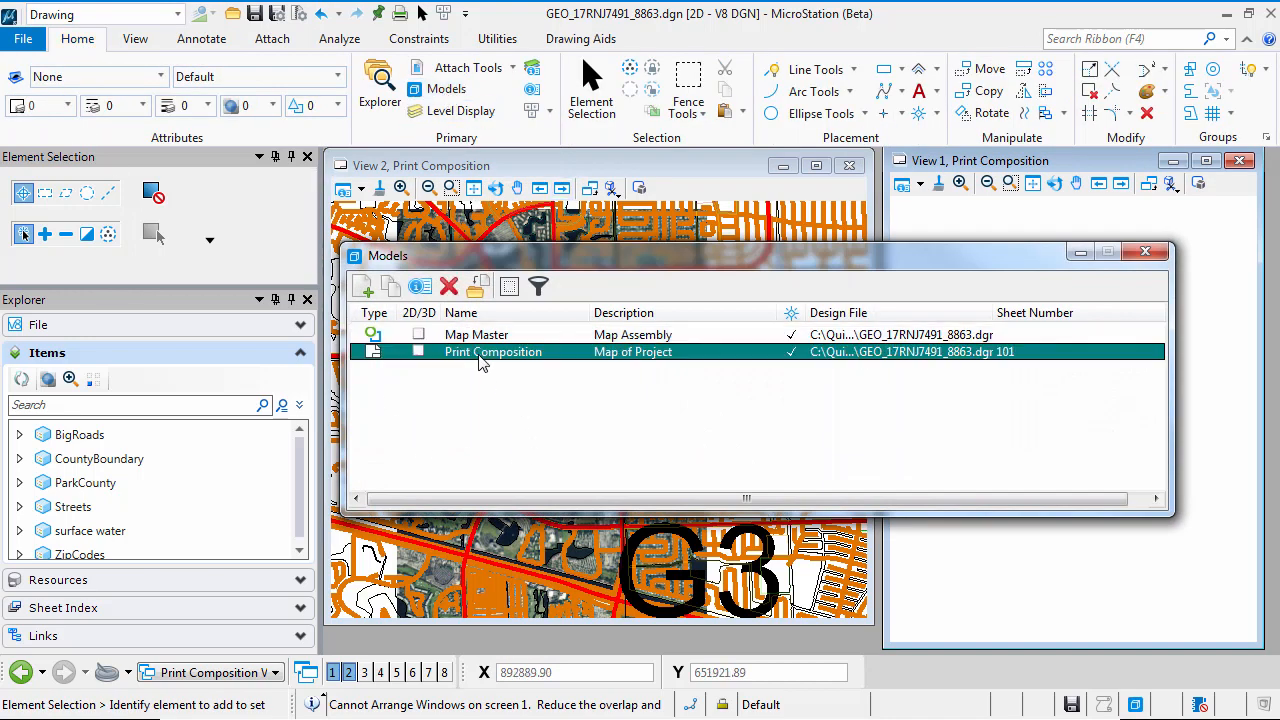
pyautogui.click(510, 288)
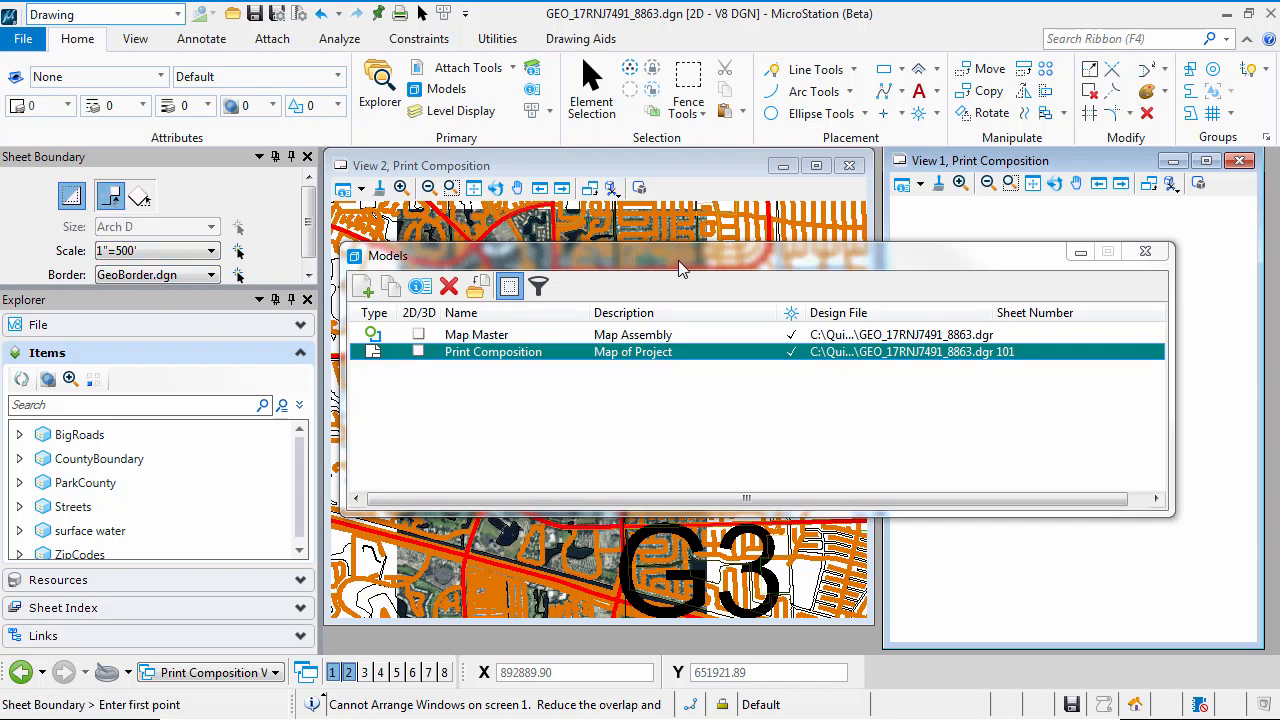
pyautogui.moveTo(678, 260); pyautogui.dragTo(850, 708)
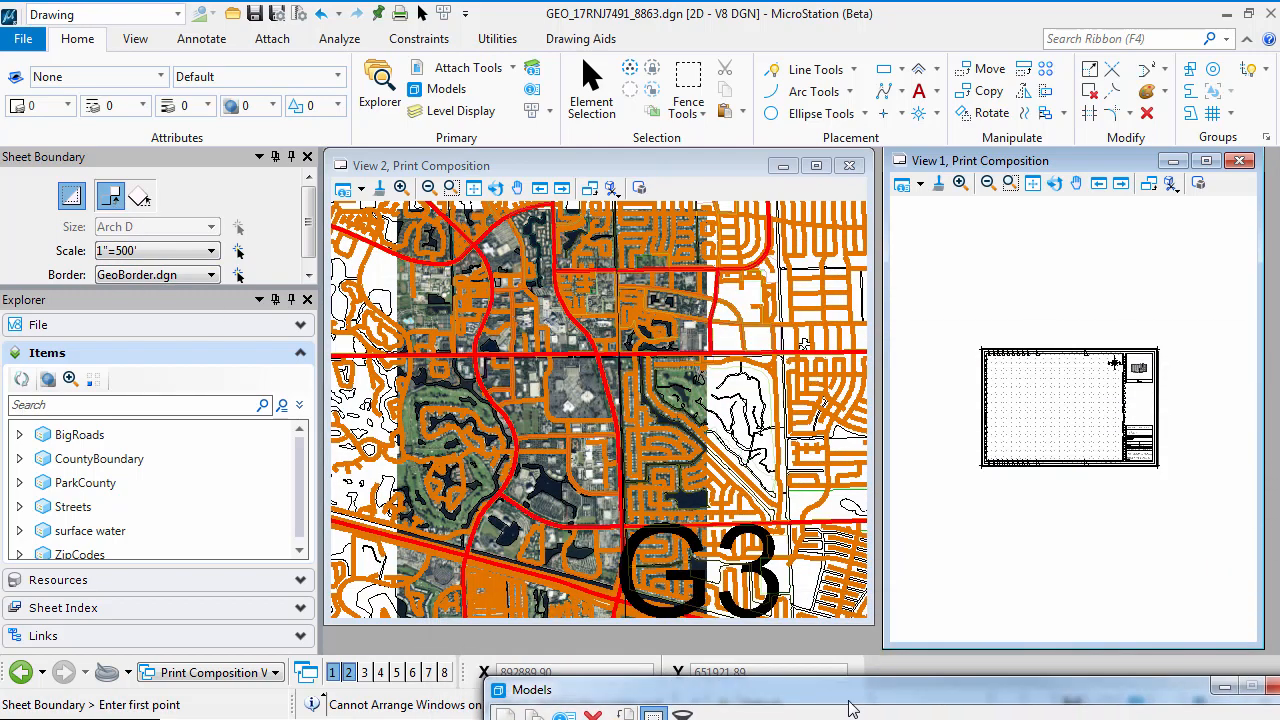
pyautogui.click(1069, 405)
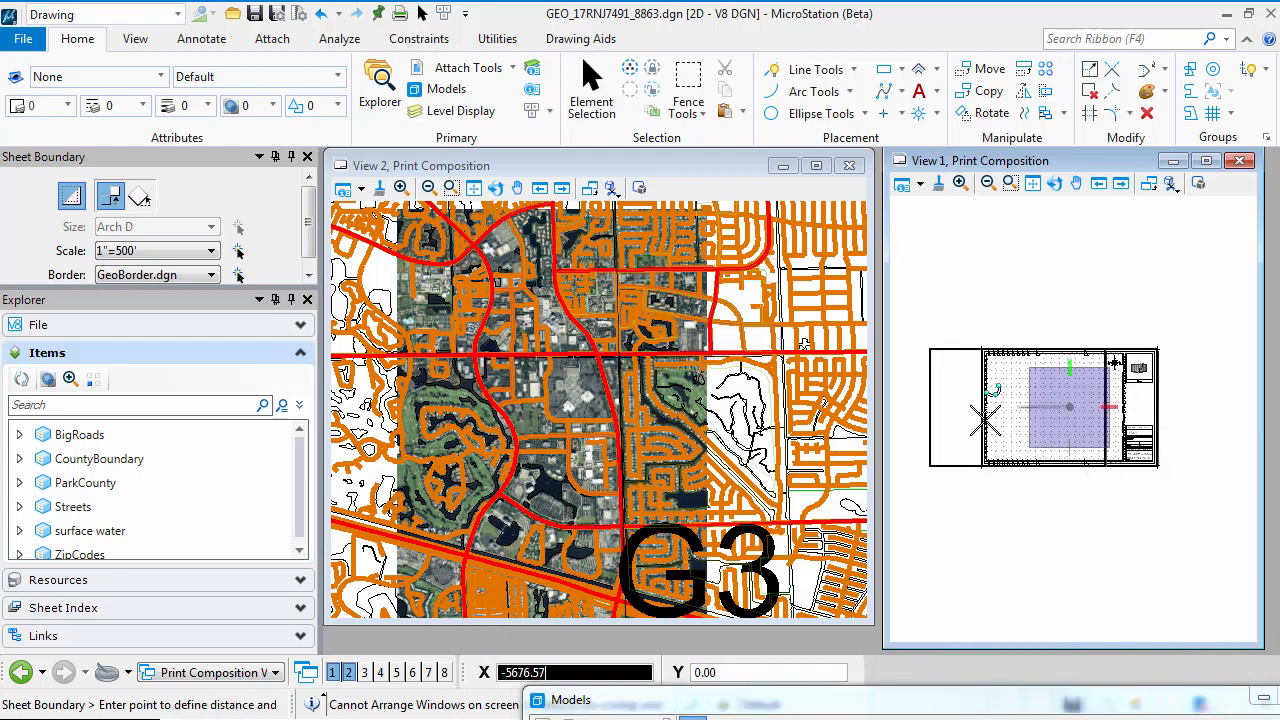
pyautogui.click(607, 412)
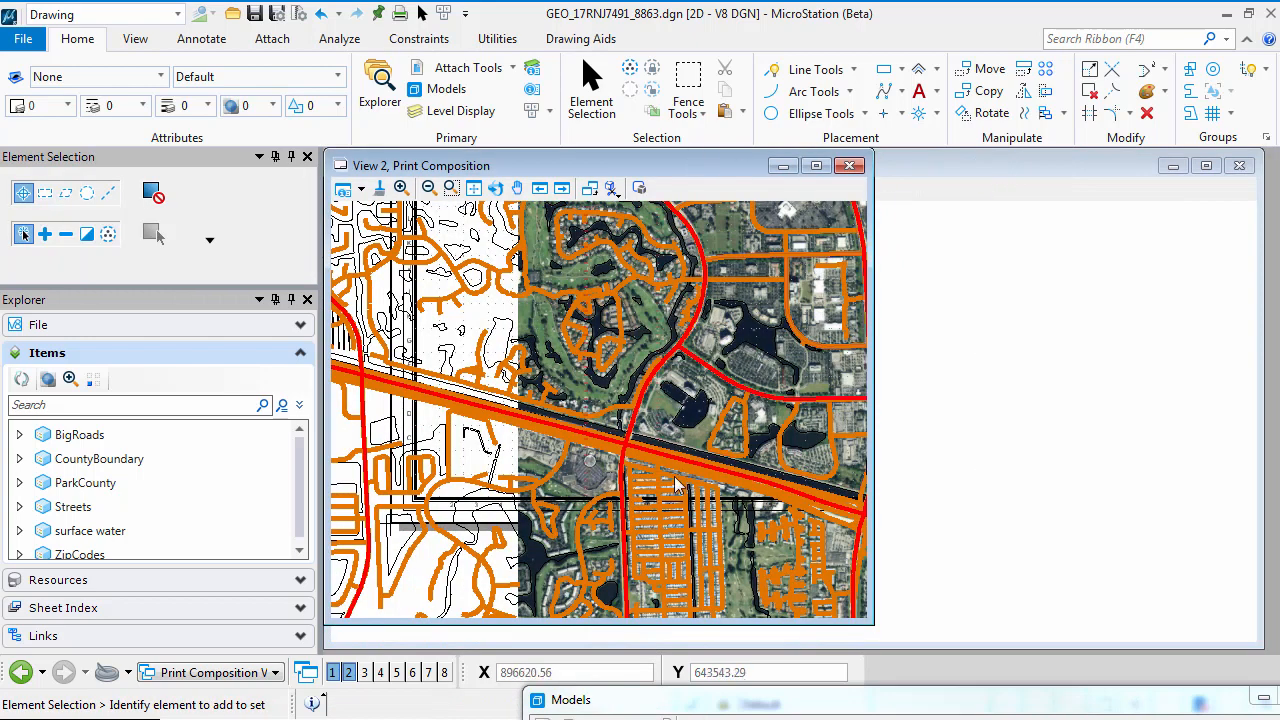
# Maximize View 2 around the placed sheet and turn off its line weight display
pyautogui.click(818, 166)
pyautogui.scroll(-2, 632, 415)
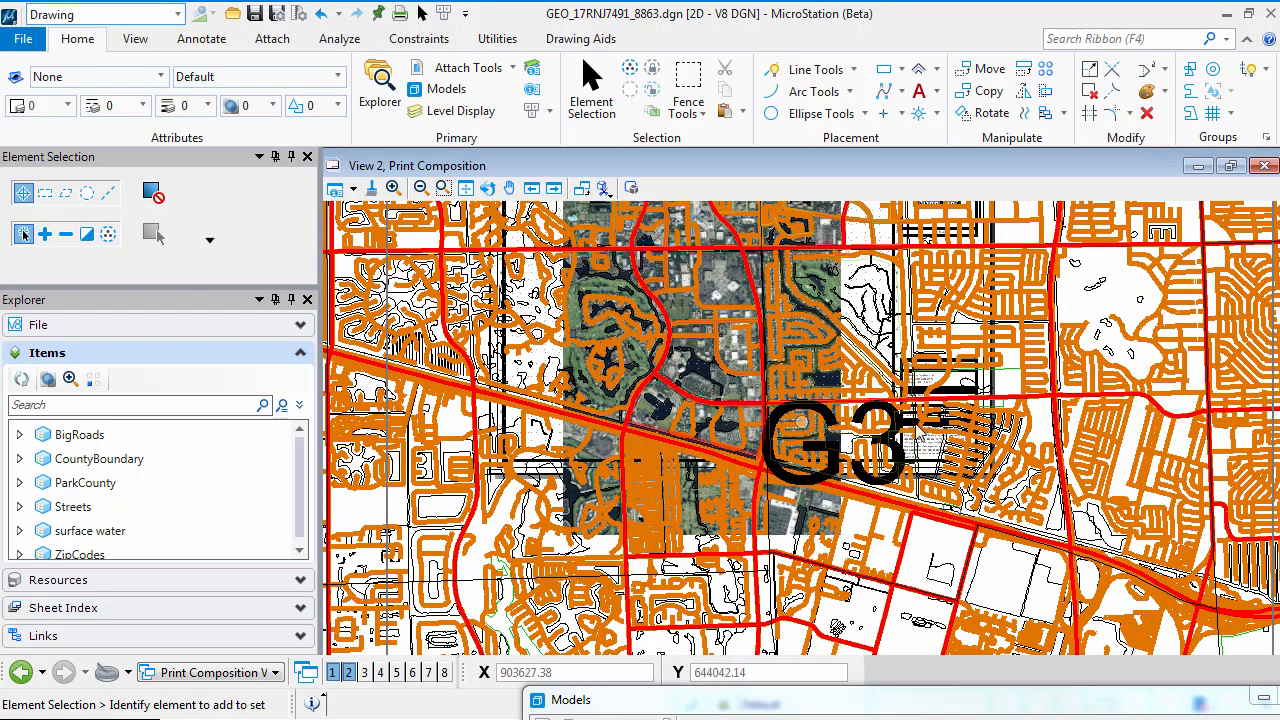
pyautogui.moveTo(670, 348); pyautogui.dragTo(657, 436, button='middle')
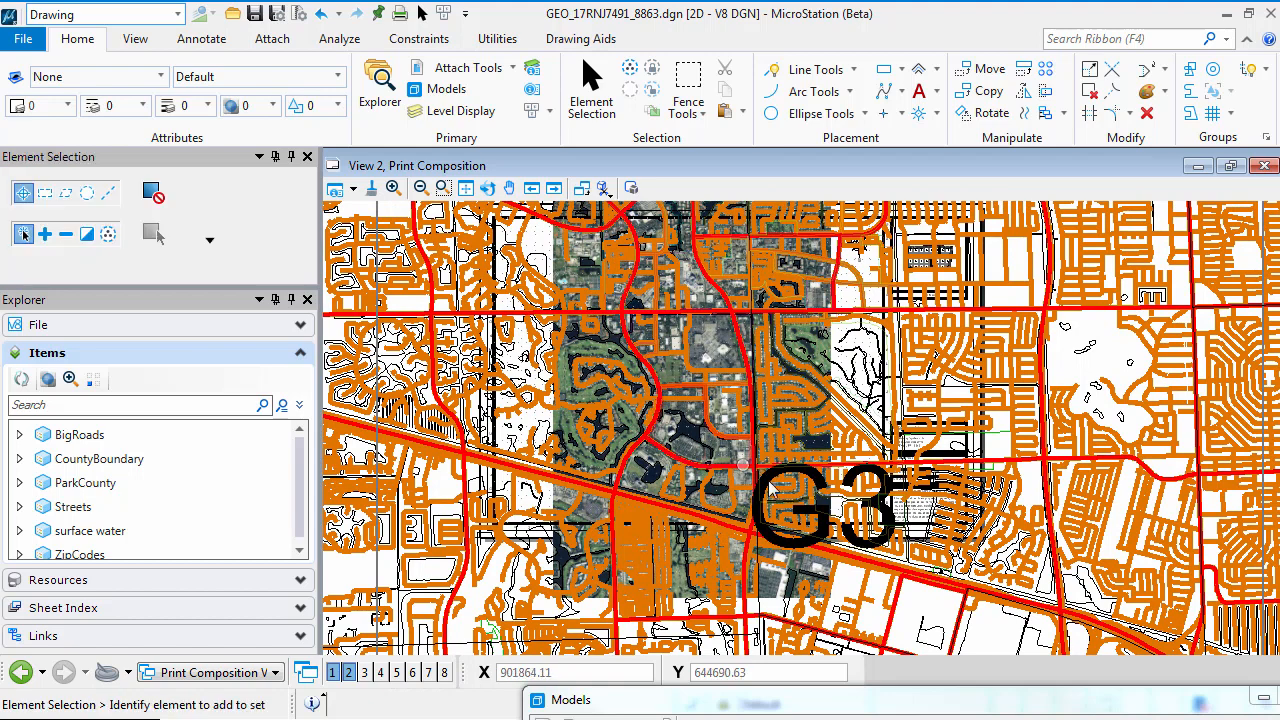
pyautogui.click(338, 190)
pyautogui.click(530, 420)
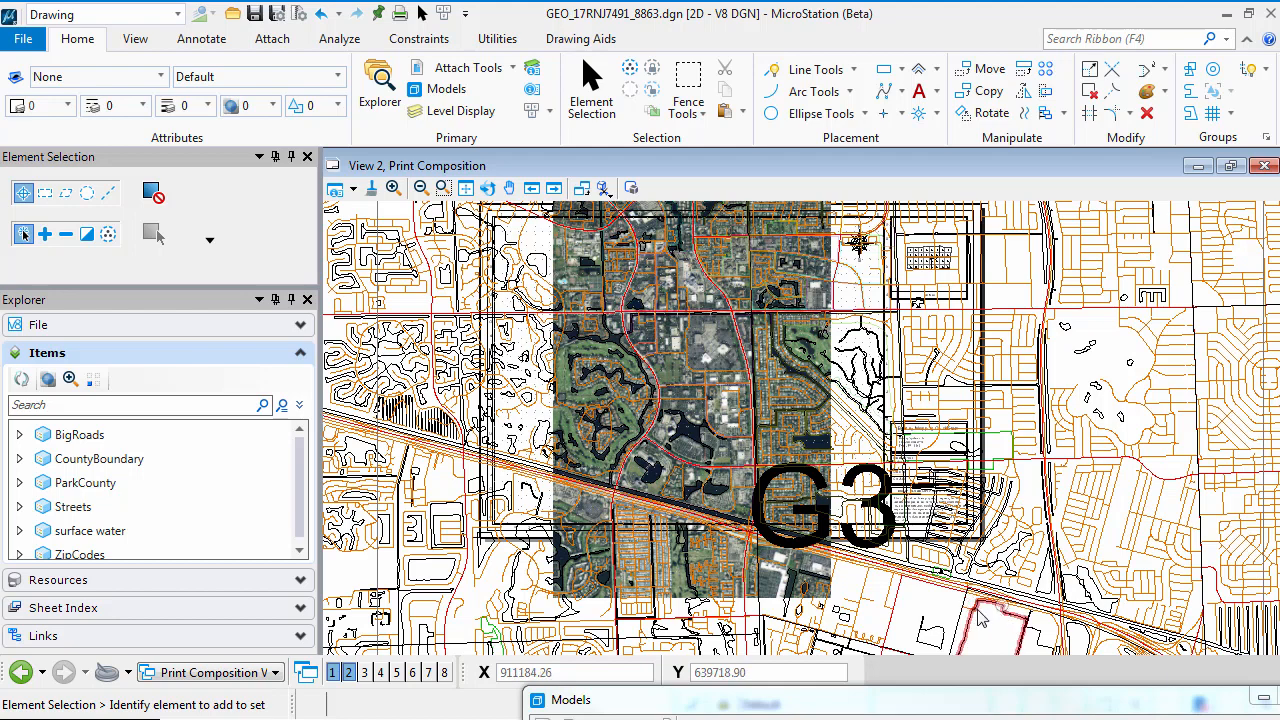
# Turn off the display of all six BRO2011 raster attachments in View 1 through the Raster Manager
pyautogui.click(512, 69)
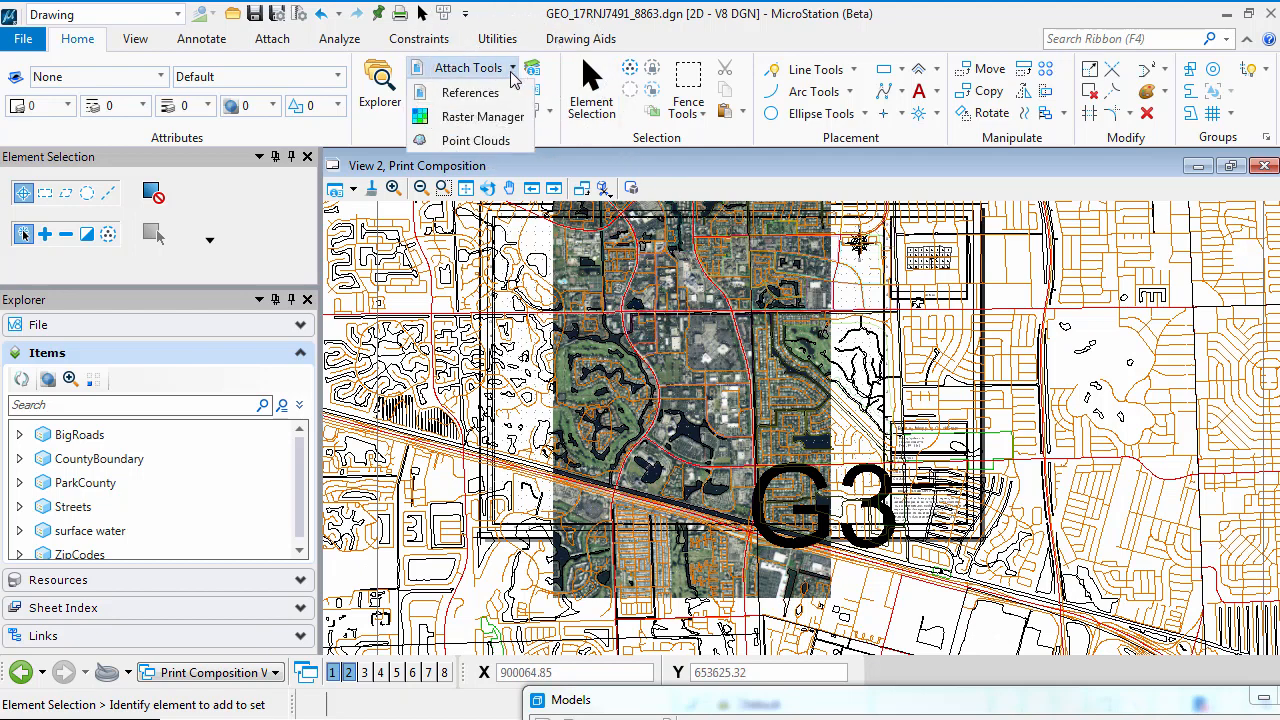
pyautogui.click(485, 116)
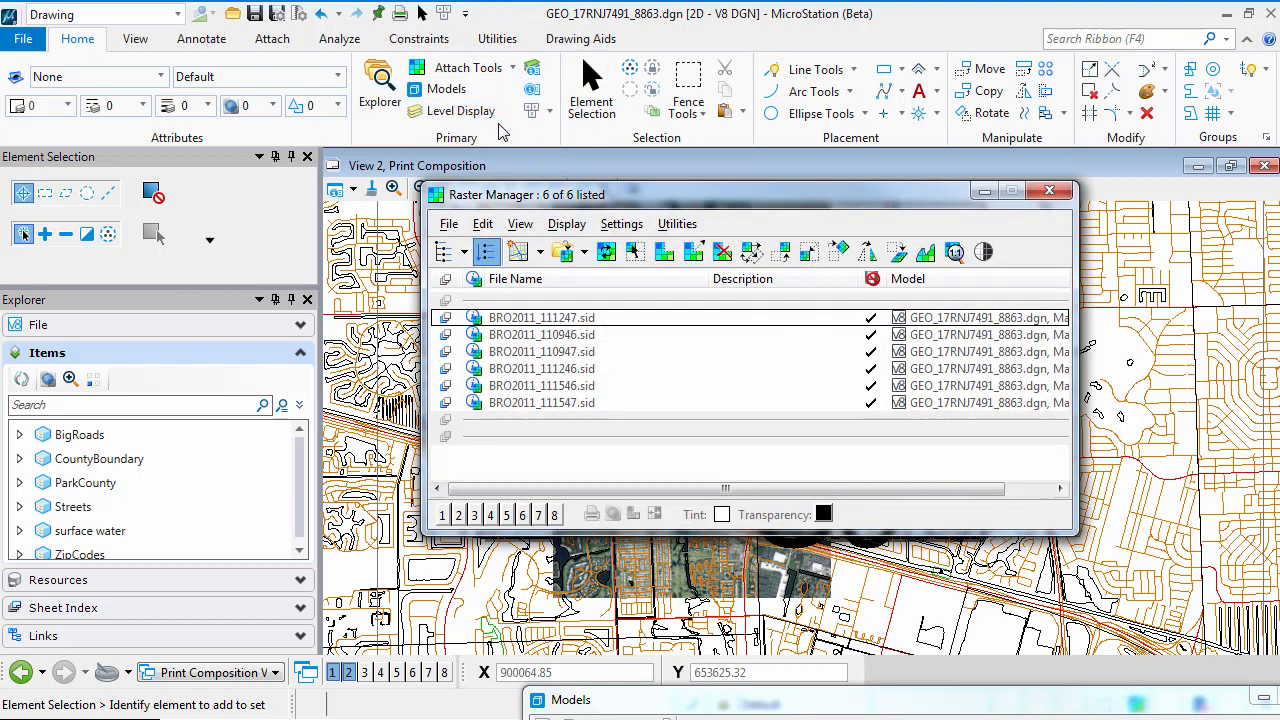
pyautogui.click(546, 320)
pyautogui.keyDown('shift'); pyautogui.click(540, 403); pyautogui.keyUp('shift')
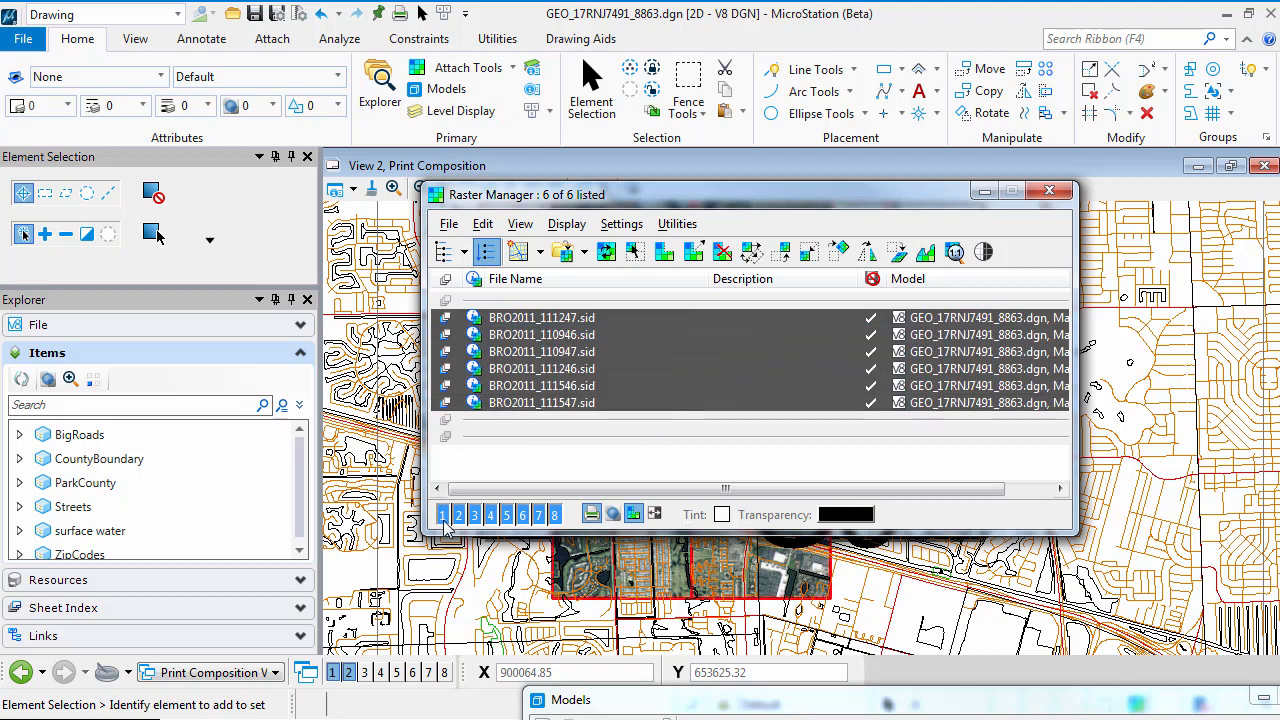
pyautogui.click(443, 516)
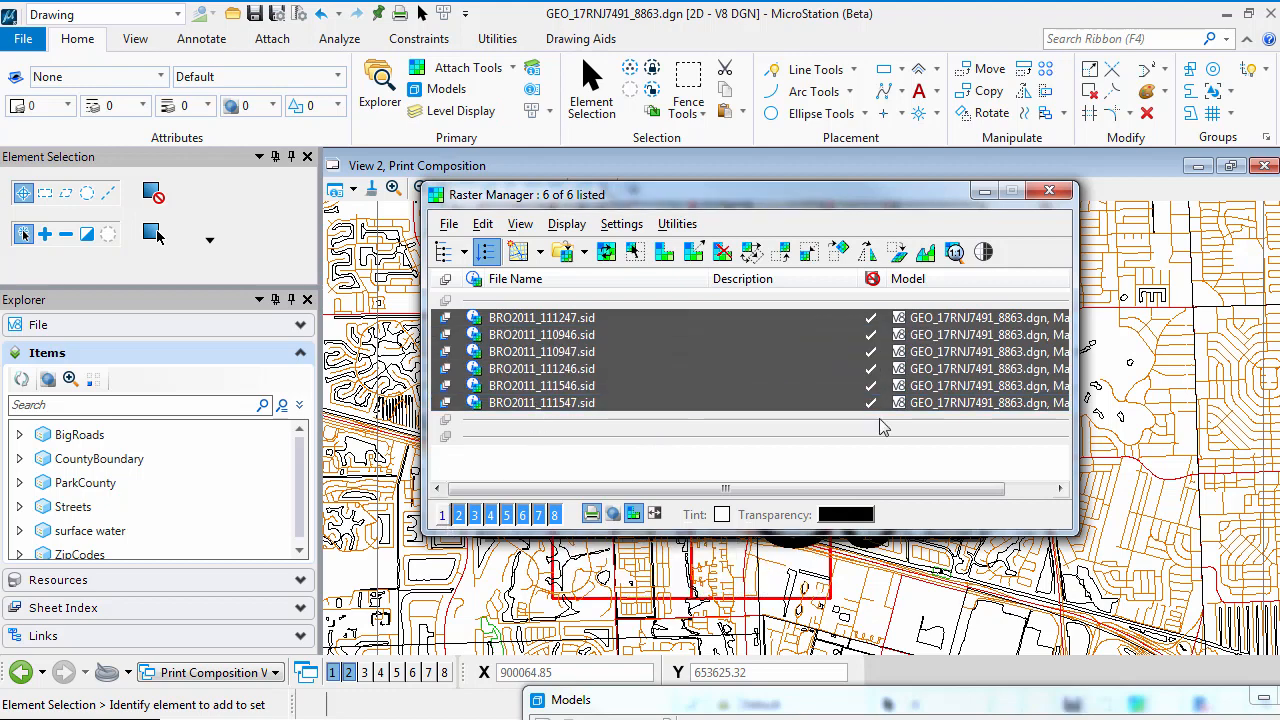
pyautogui.click(1047, 190)
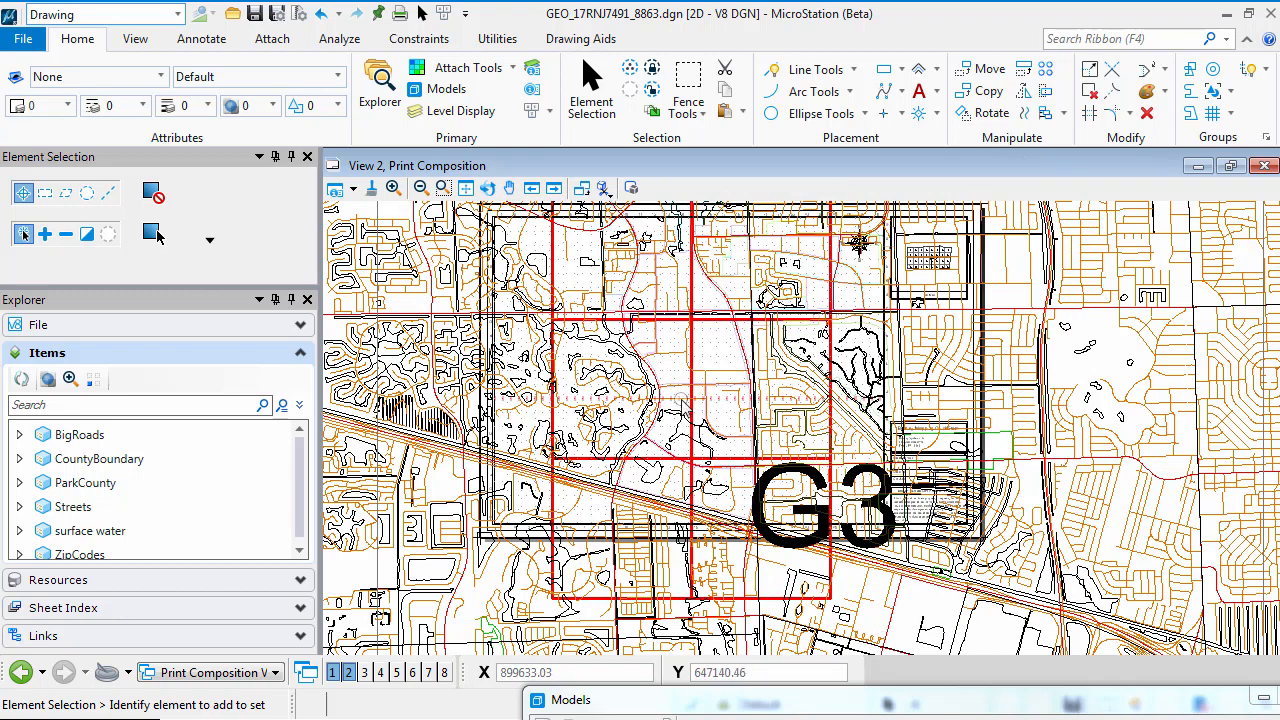
# Turn off the display of the six BRO2011 raster attachments in View 2 and close the Raster Manager
pyautogui.scroll(2, 683, 403)
pyautogui.scroll(-2, 683, 403)
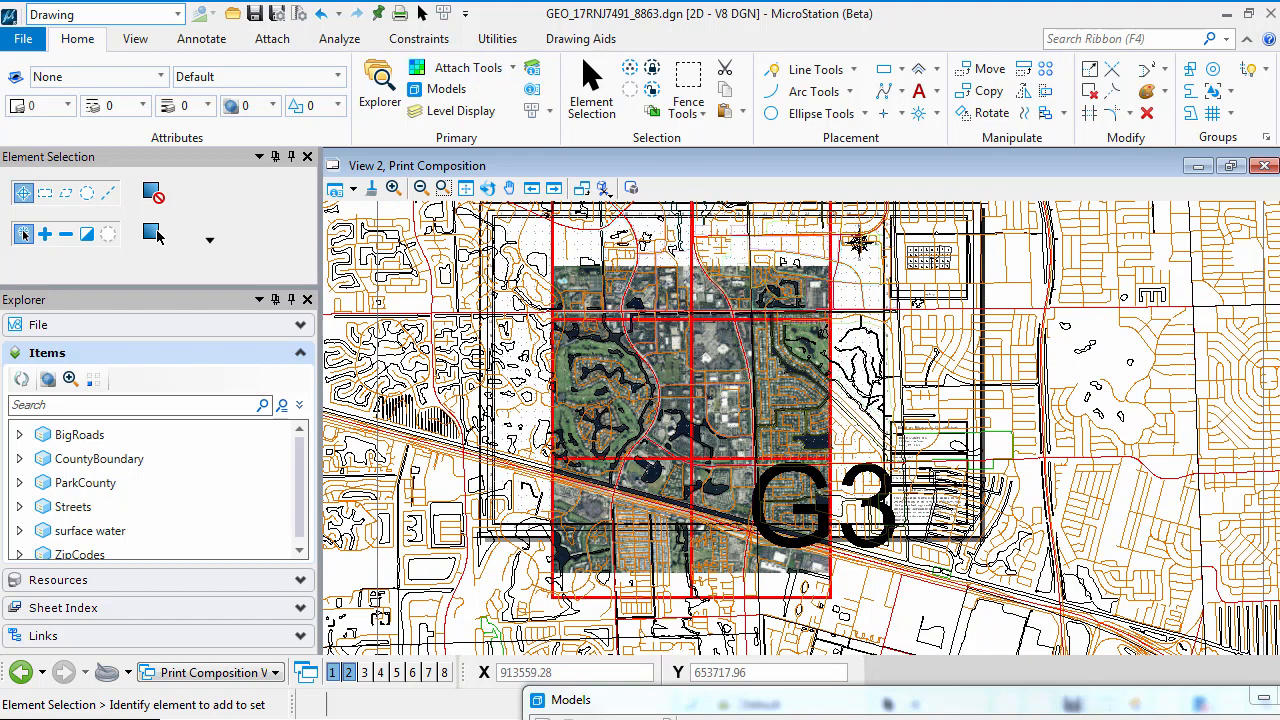
pyautogui.click(487, 188)
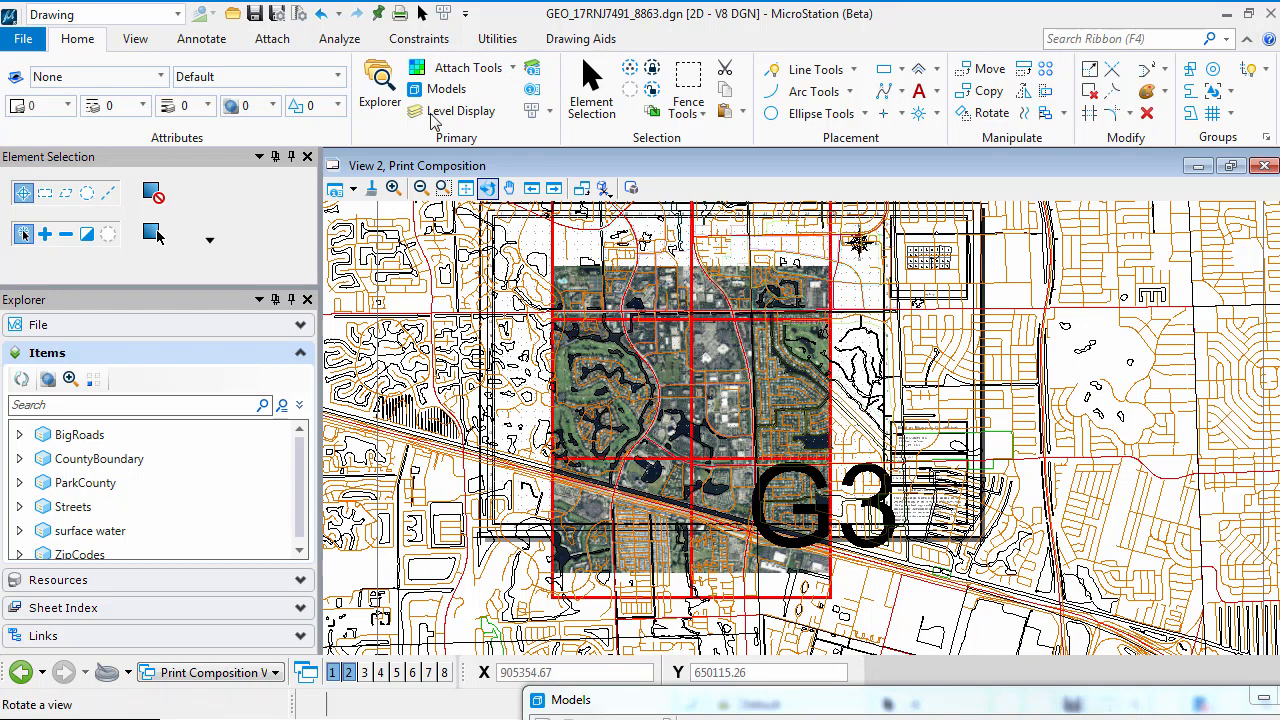
pyautogui.click(460, 67)
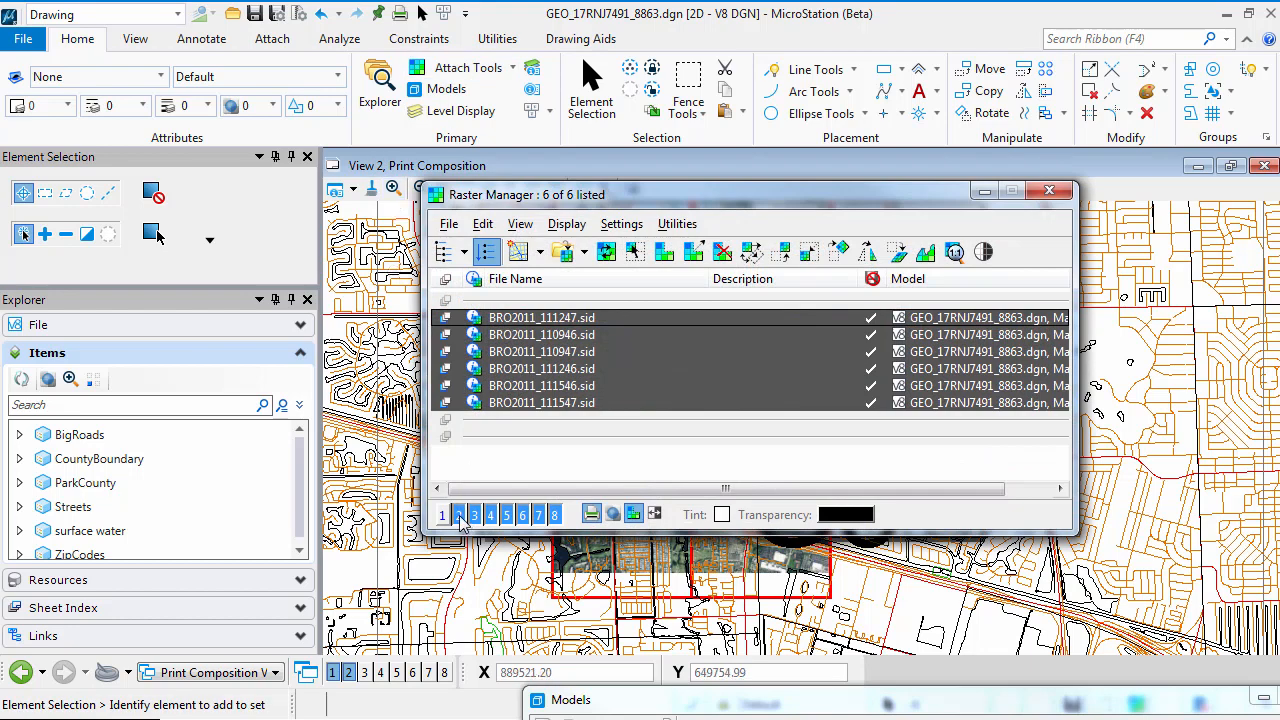
pyautogui.click(459, 515)
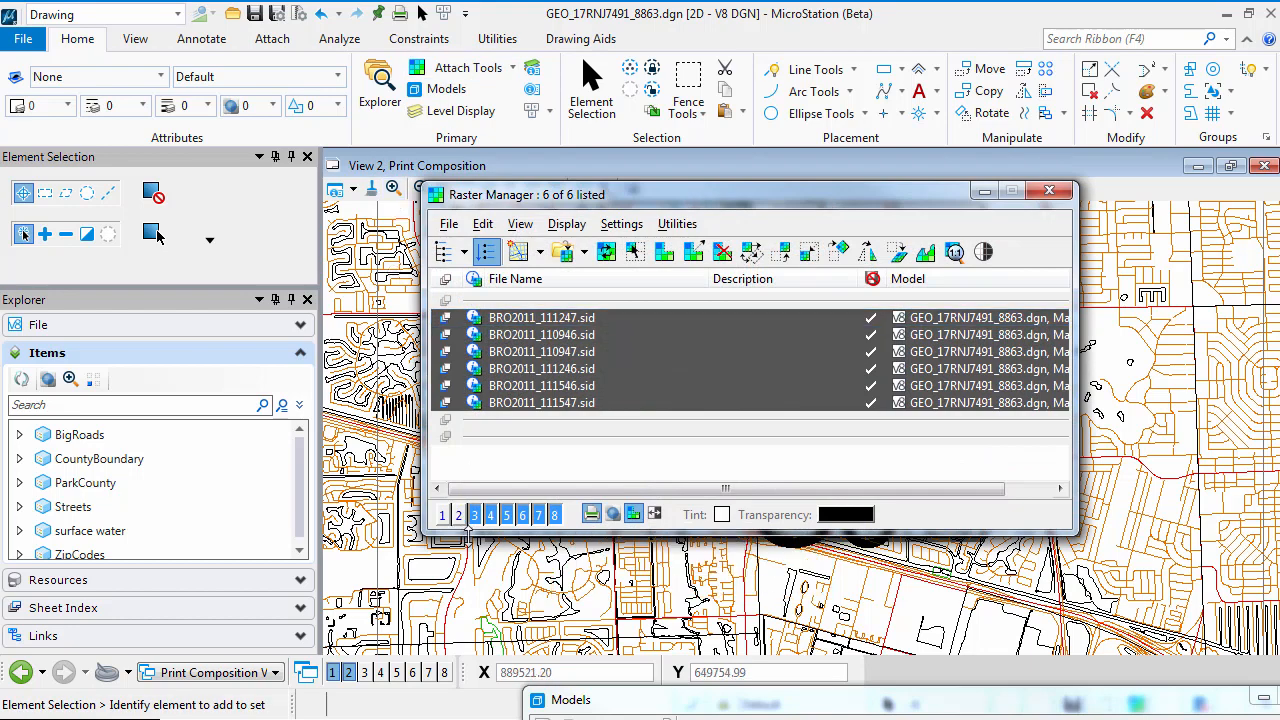
pyautogui.click(1050, 191)
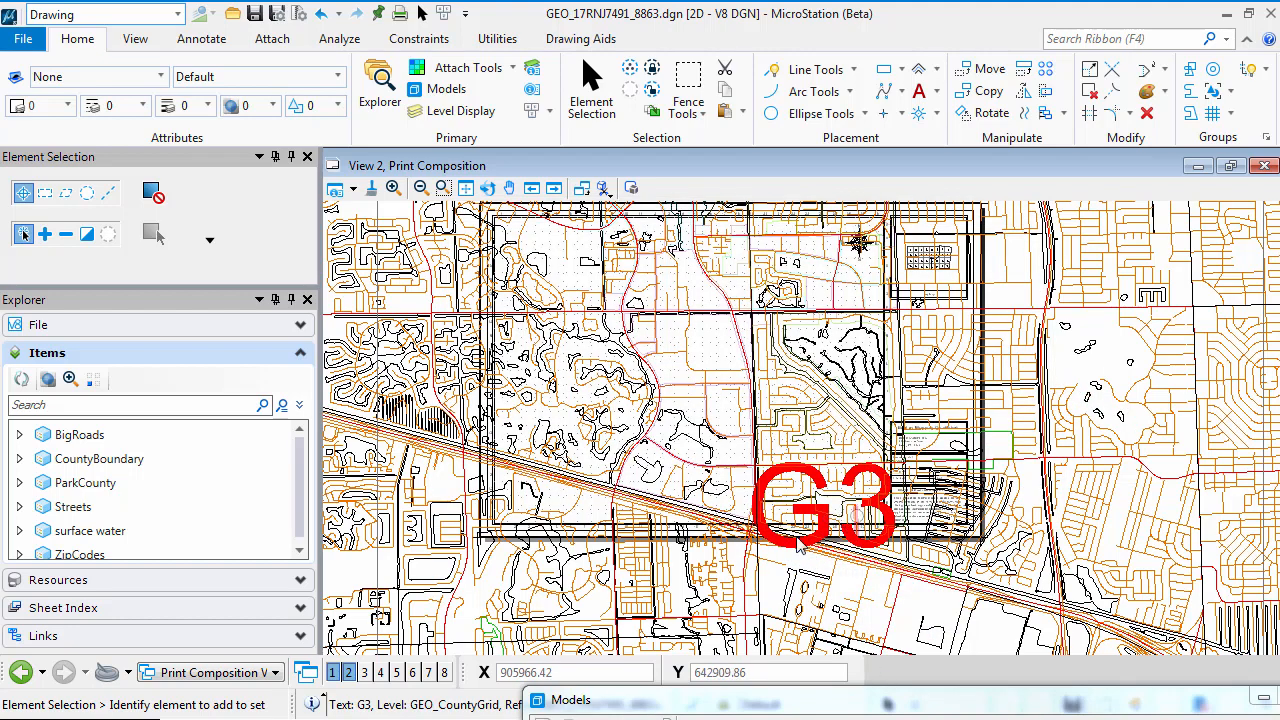
# Turn off the GEO_CountyGrid level of the GEO_BrowardCounty reference nested under the Map Master model, closing Level Display
pyautogui.click(445, 112)
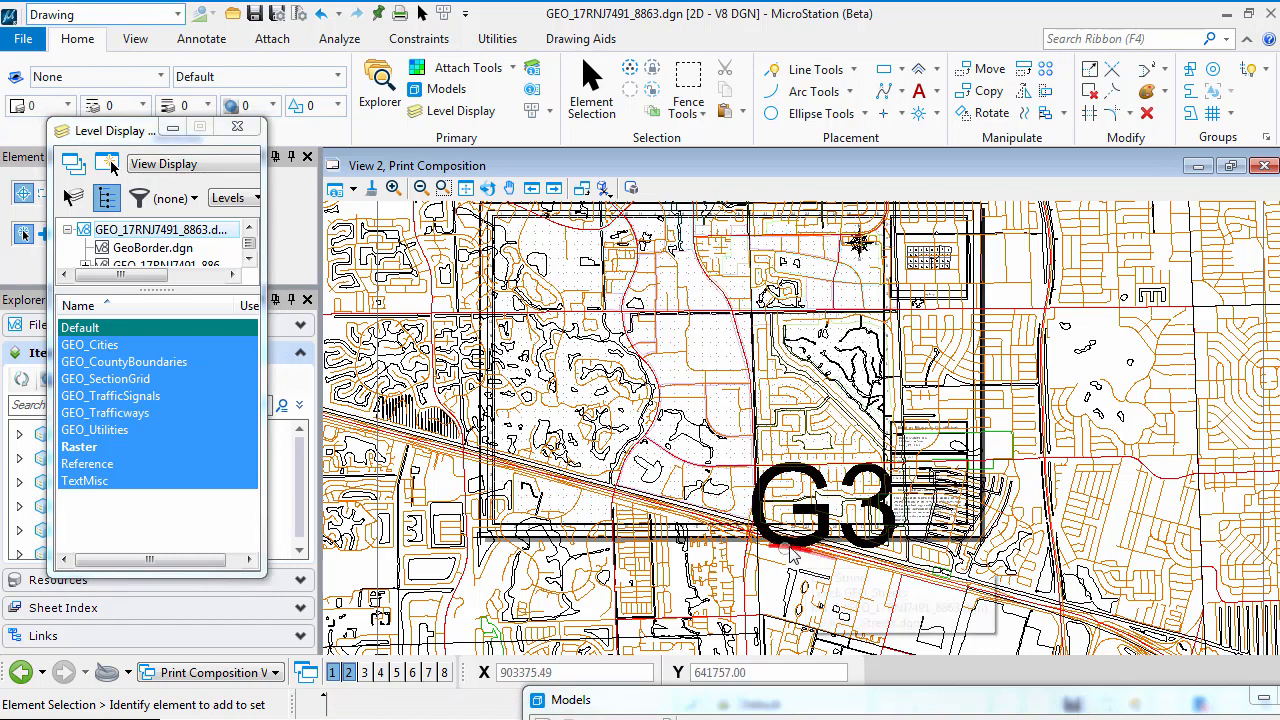
pyautogui.scroll(4, 826, 516)
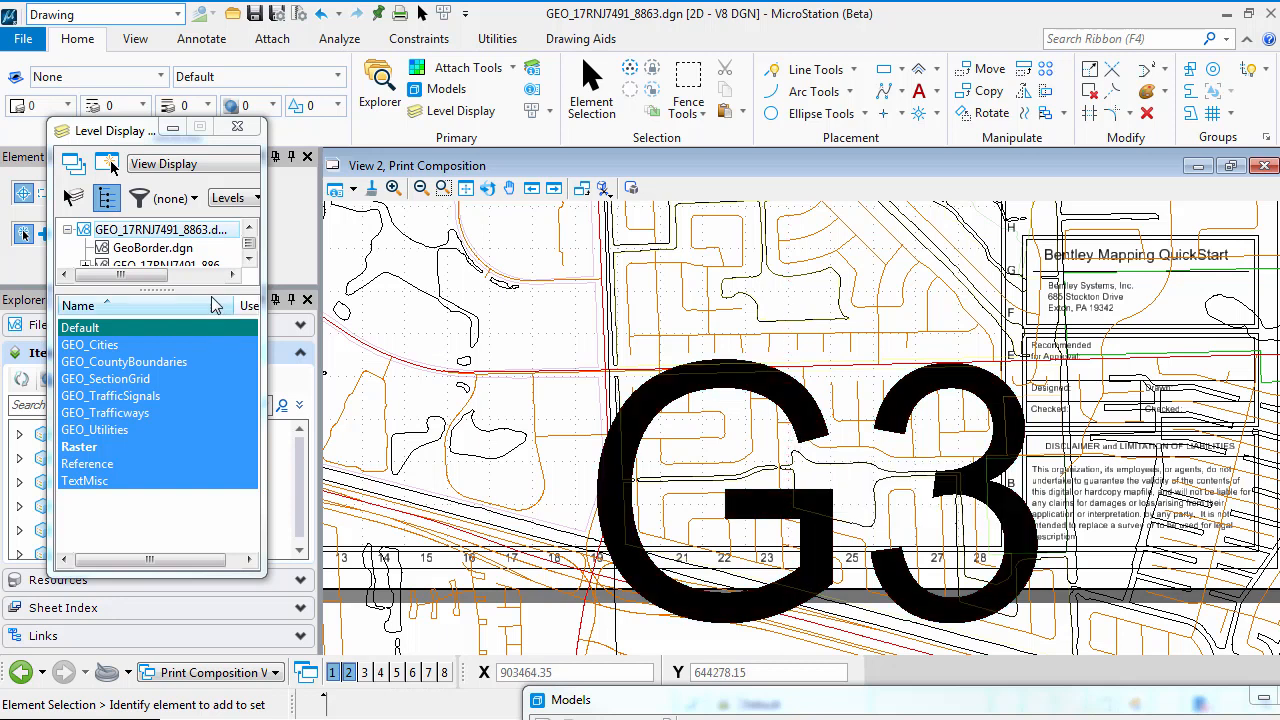
pyautogui.moveTo(205, 290); pyautogui.dragTo(205, 376)
pyautogui.click(86, 266)
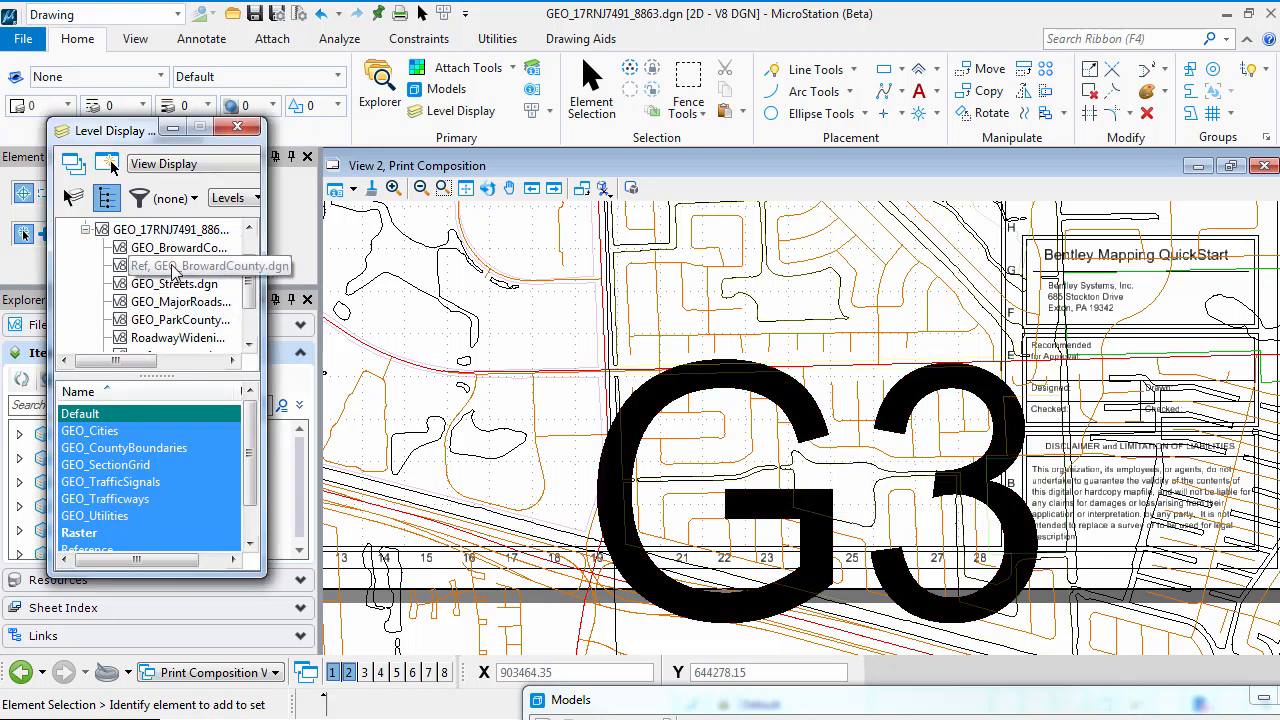
pyautogui.click(170, 253)
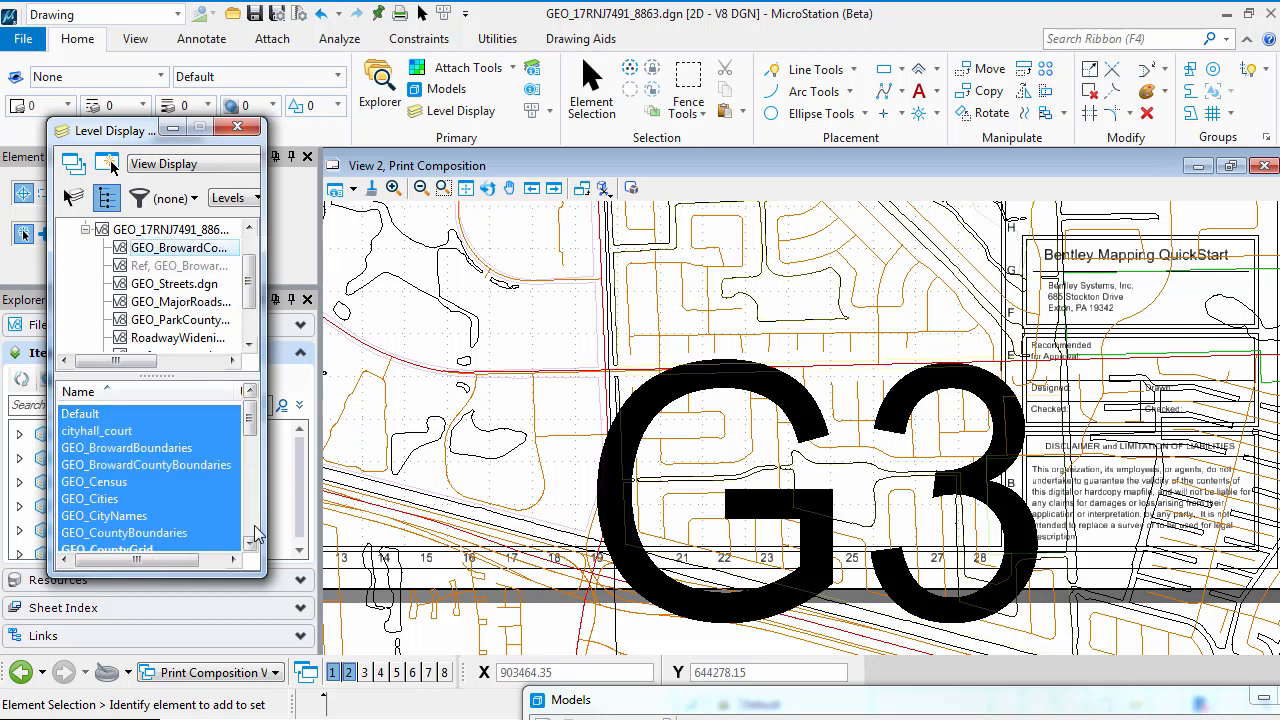
pyautogui.moveTo(253, 425); pyautogui.dragTo(252, 437)
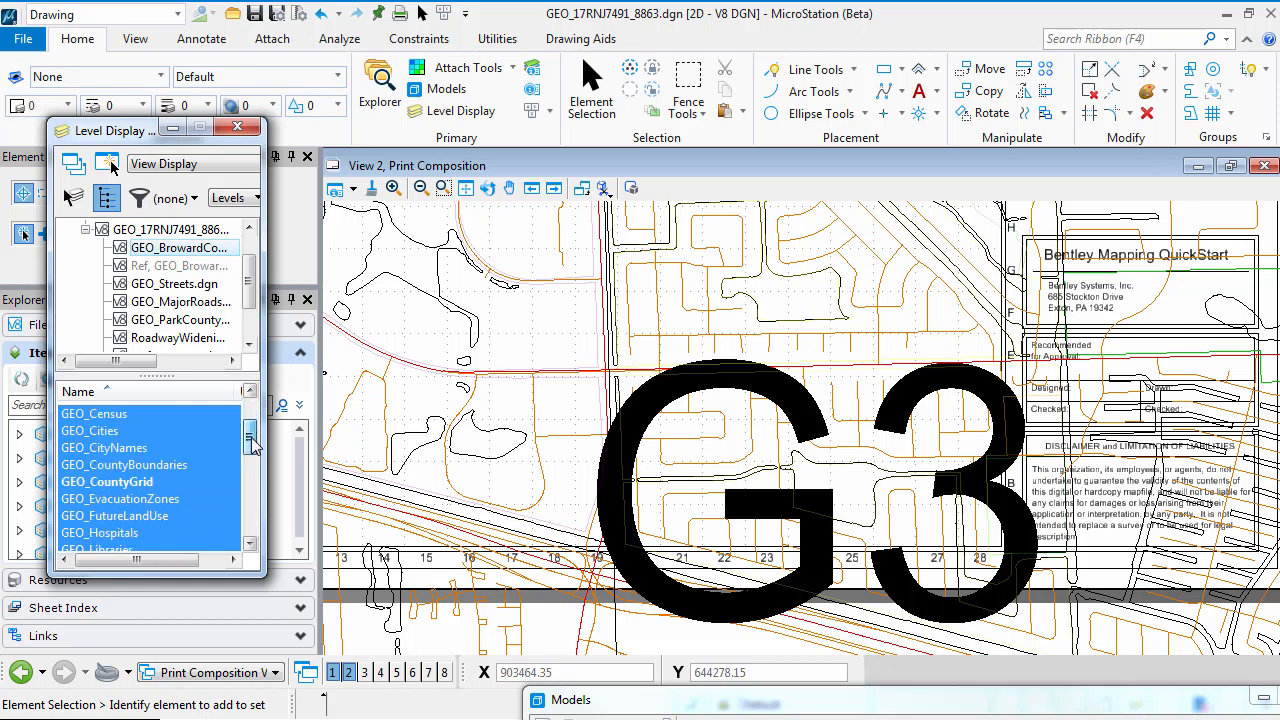
pyautogui.click(110, 484)
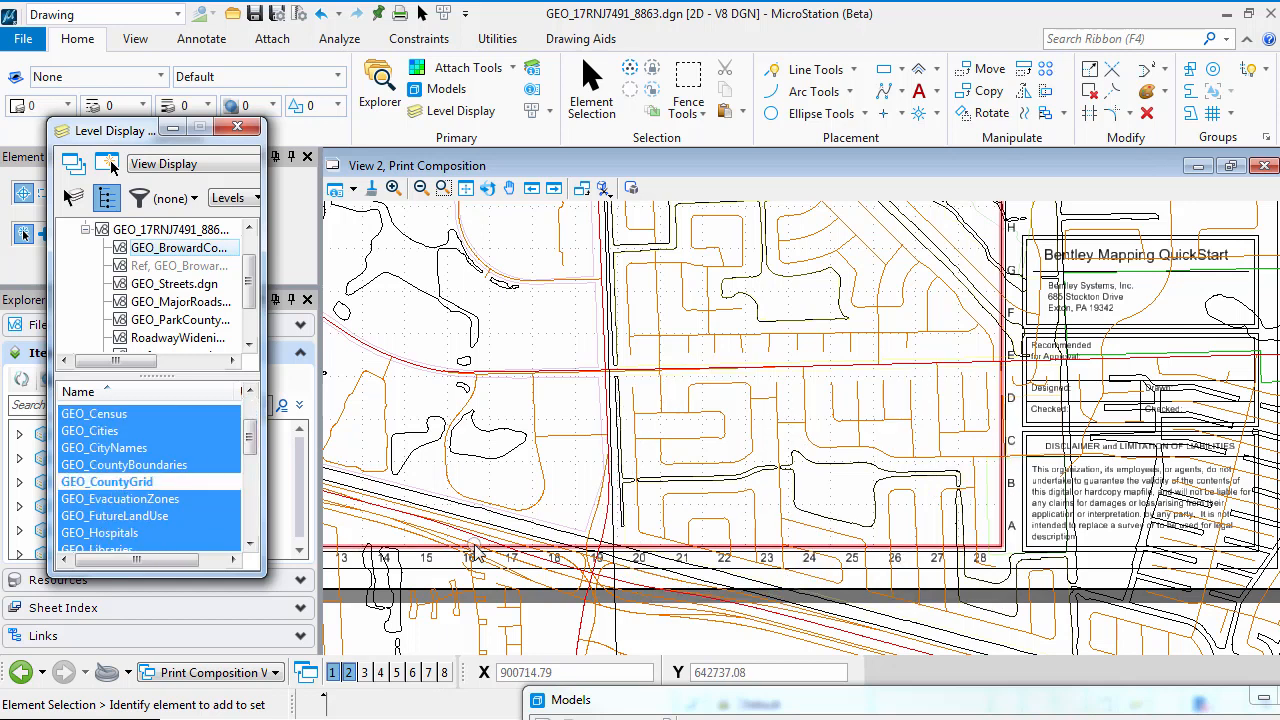
pyautogui.click(237, 126)
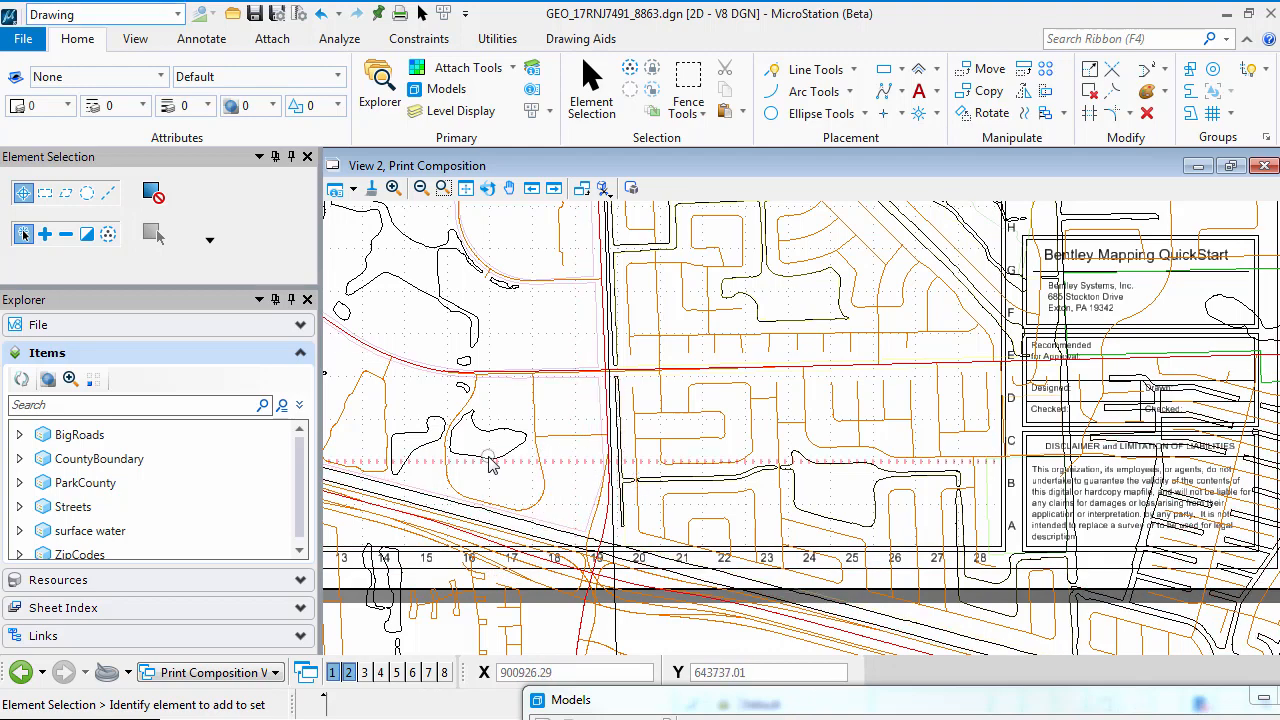
# Close the Models dialog and open the References dialog for the Print Composition model
pyautogui.moveTo(489, 458); pyautogui.dragTo(1150, 425, button='middle')
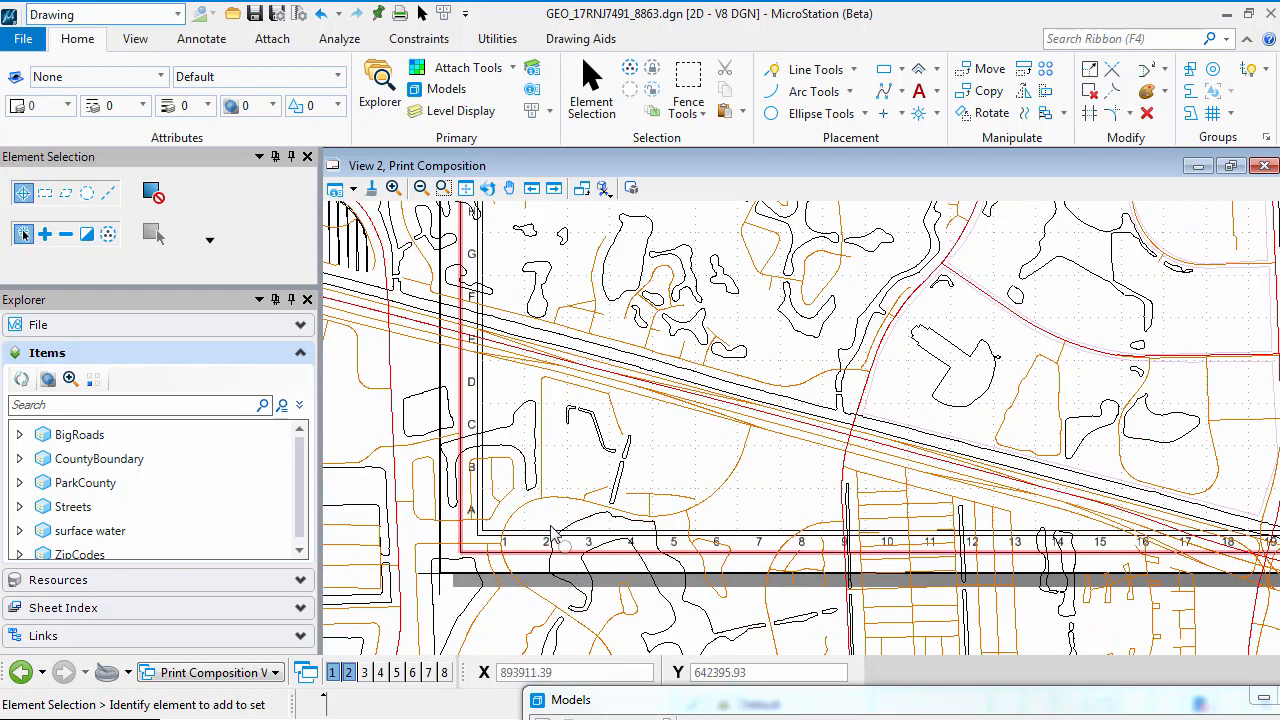
pyautogui.scroll(4, 533, 543)
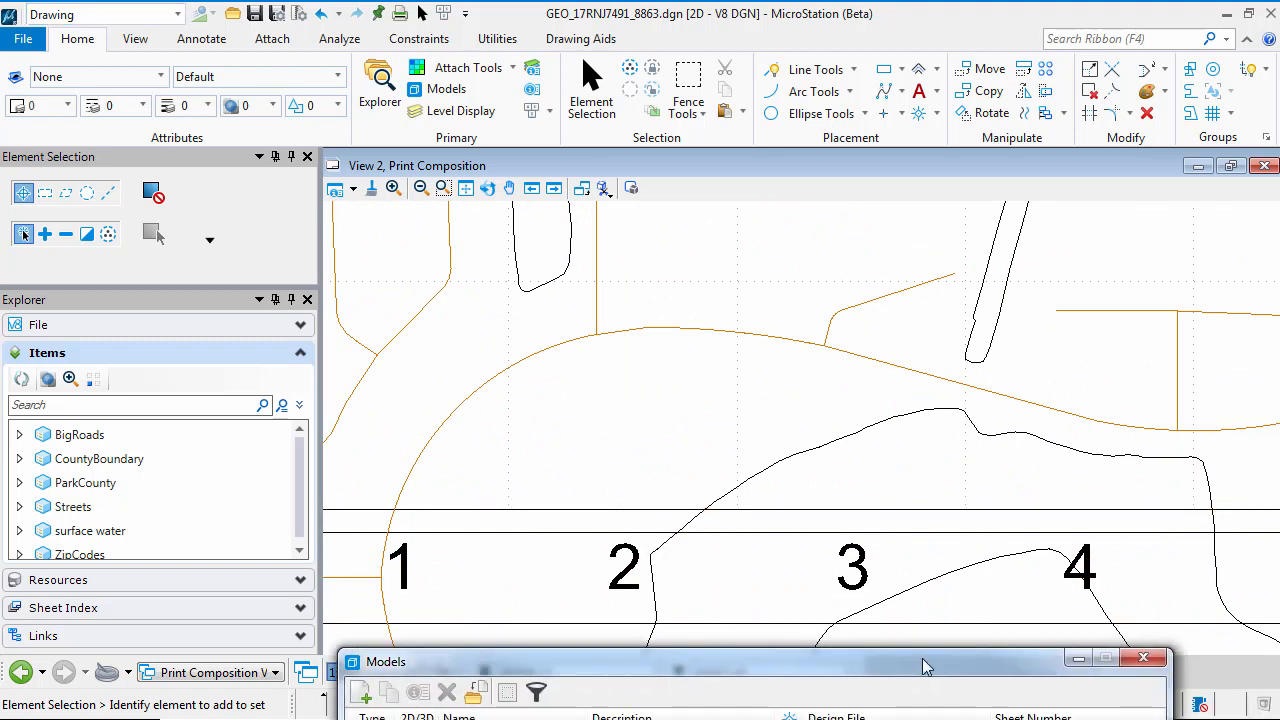
pyautogui.click(1157, 652)
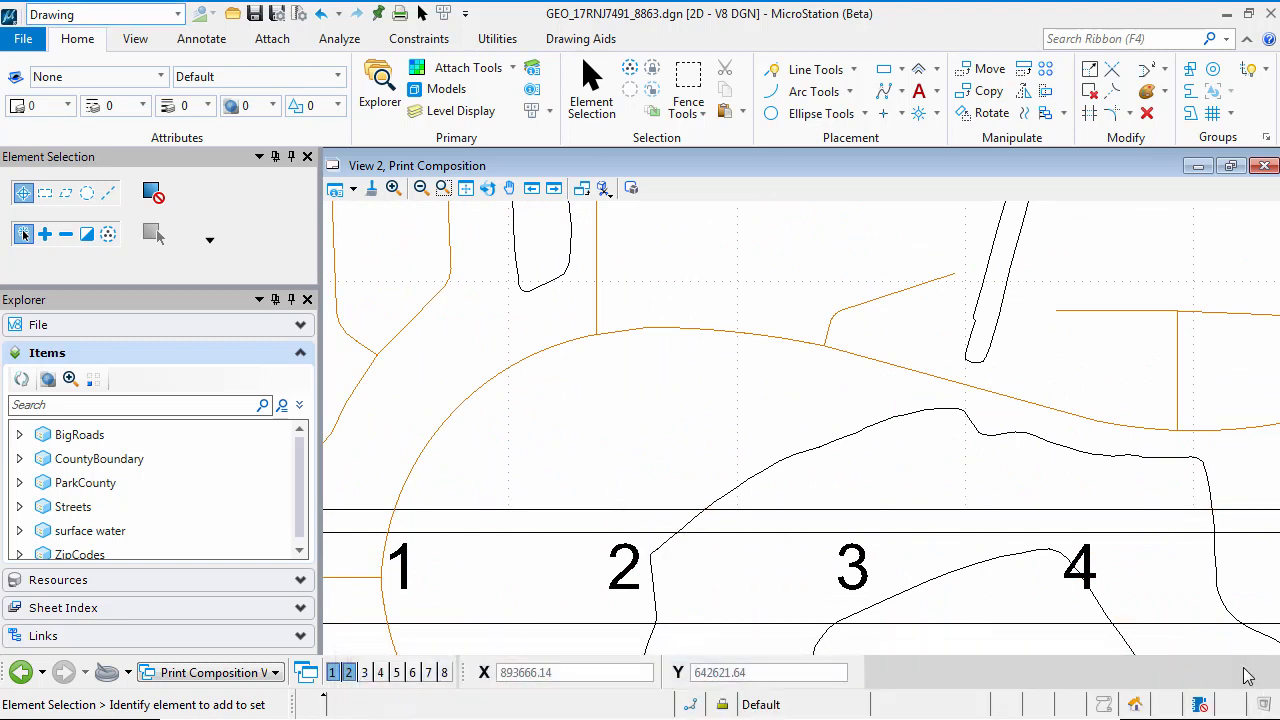
pyautogui.click(512, 67)
pyautogui.click(470, 93)
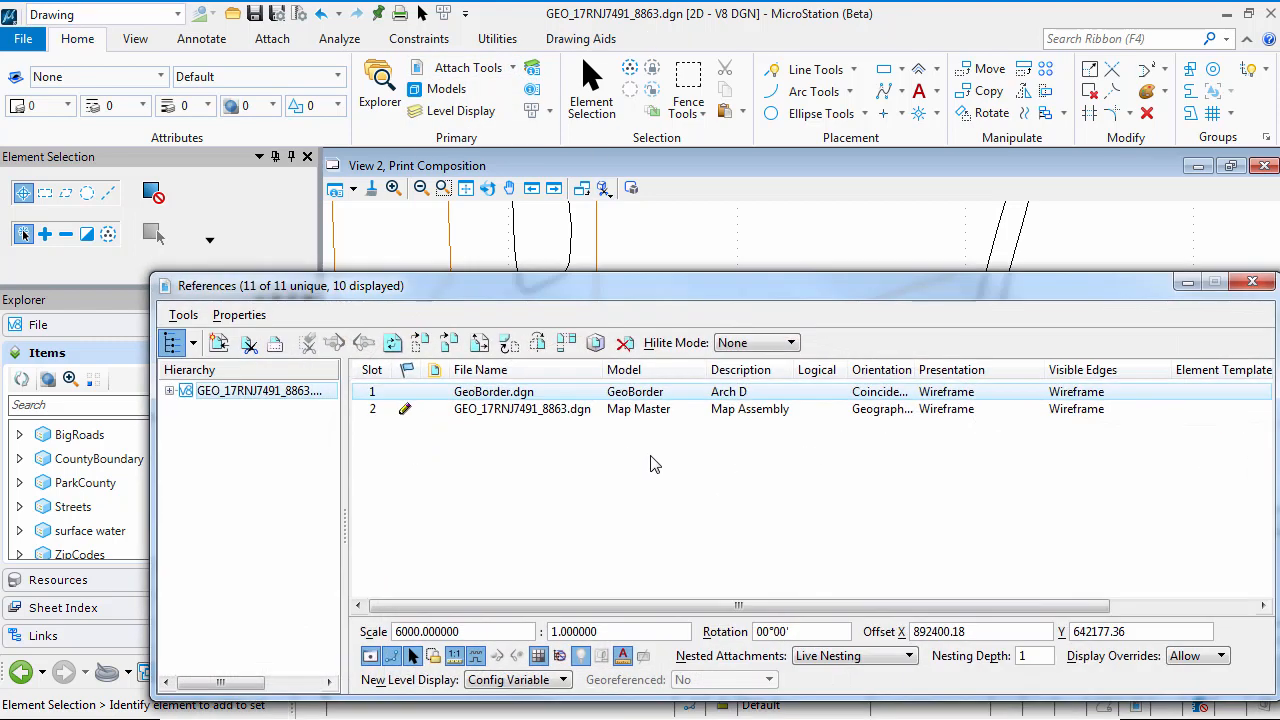
# Try to clip both the GeoBorder and Map Master references by the Element method, using the sheet's inner map frame as the boundary
pyautogui.click(510, 409)
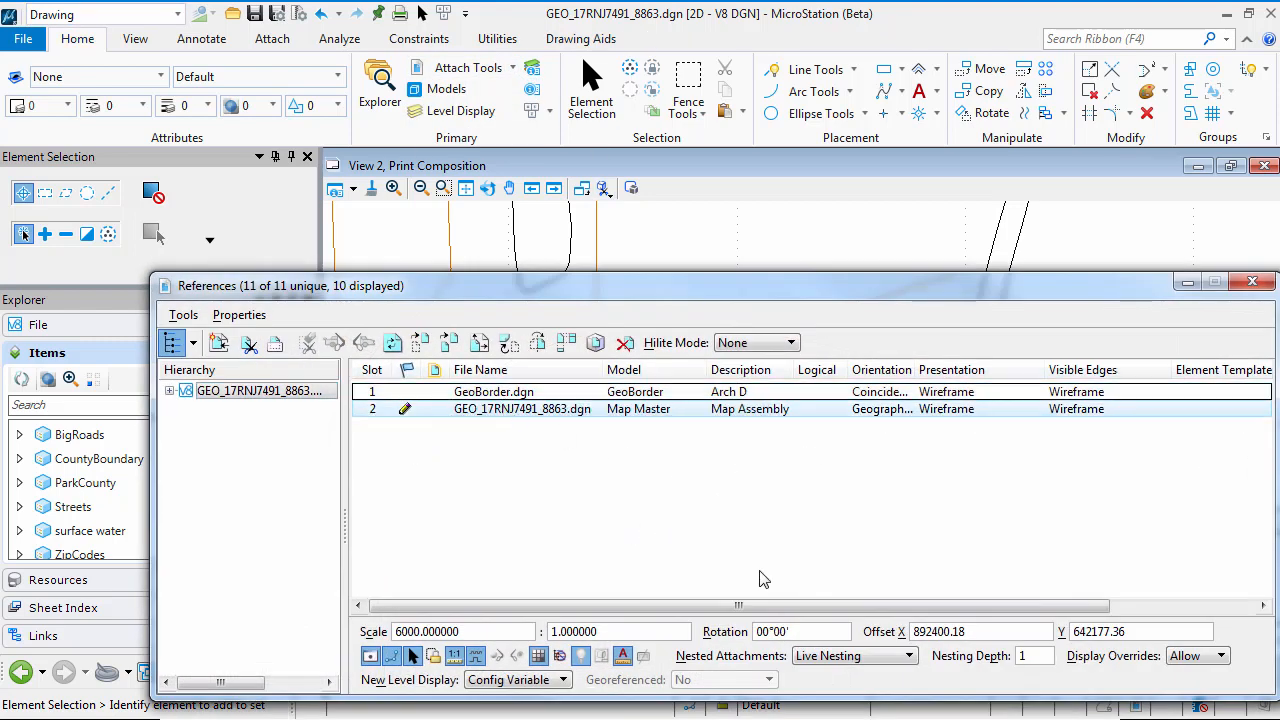
pyautogui.click(249, 344)
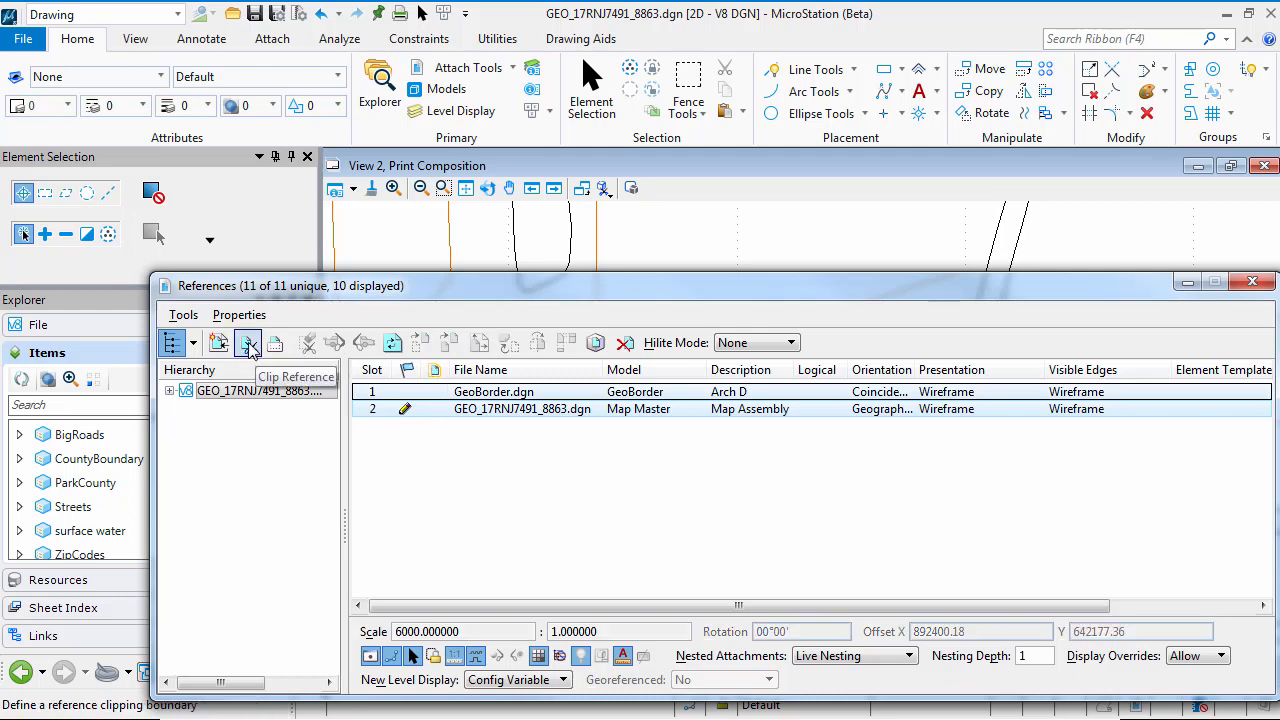
pyautogui.click(249, 346)
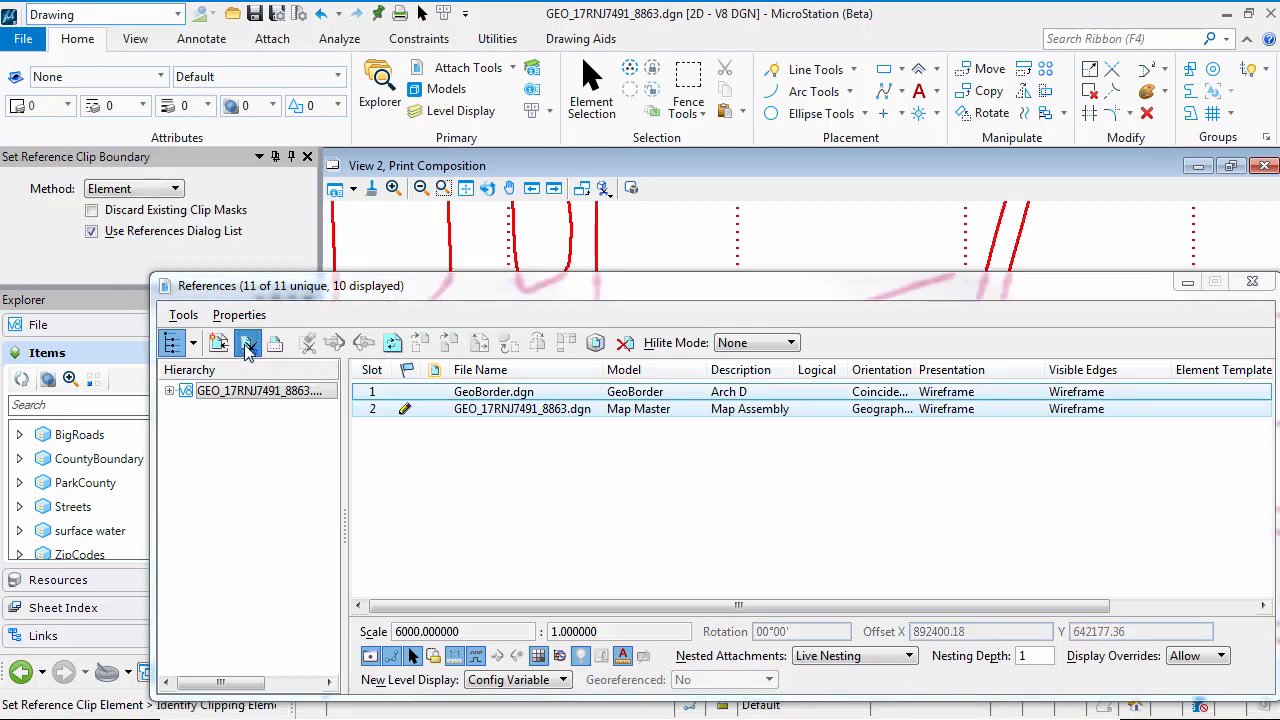
pyautogui.moveTo(624, 301); pyautogui.dragTo(594, 101)
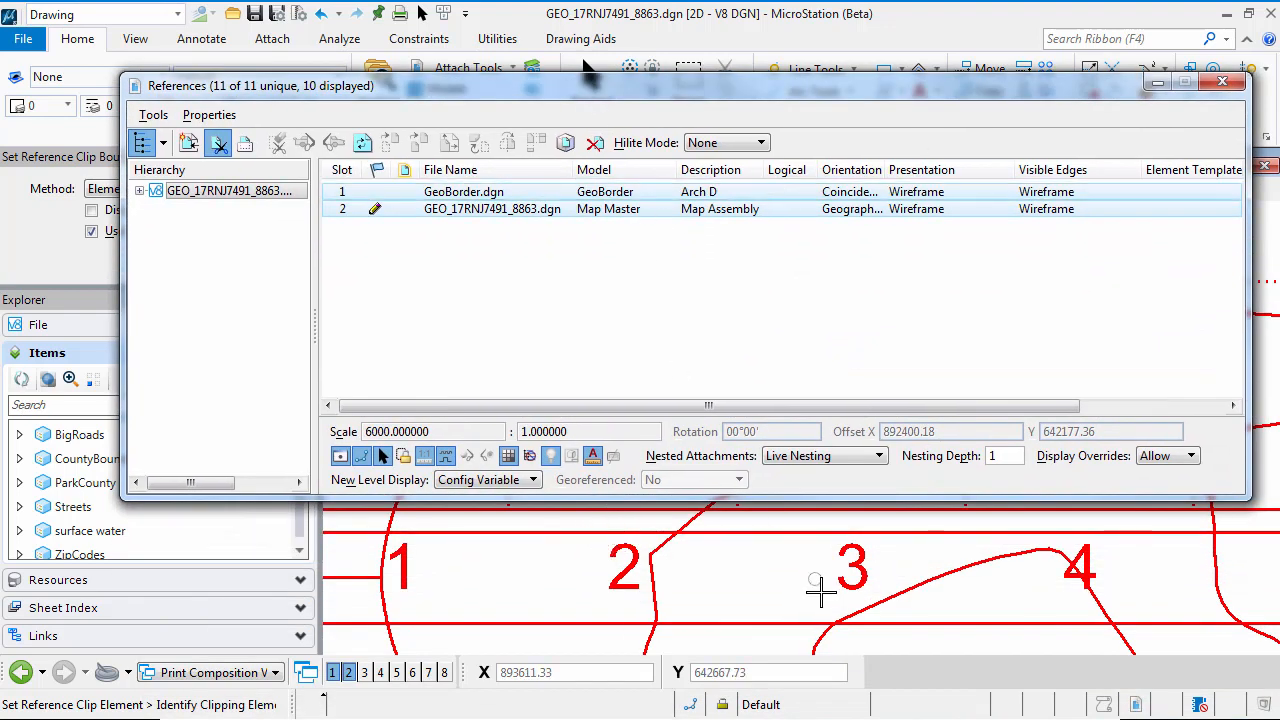
pyautogui.moveTo(819, 497); pyautogui.dragTo(805, 376)
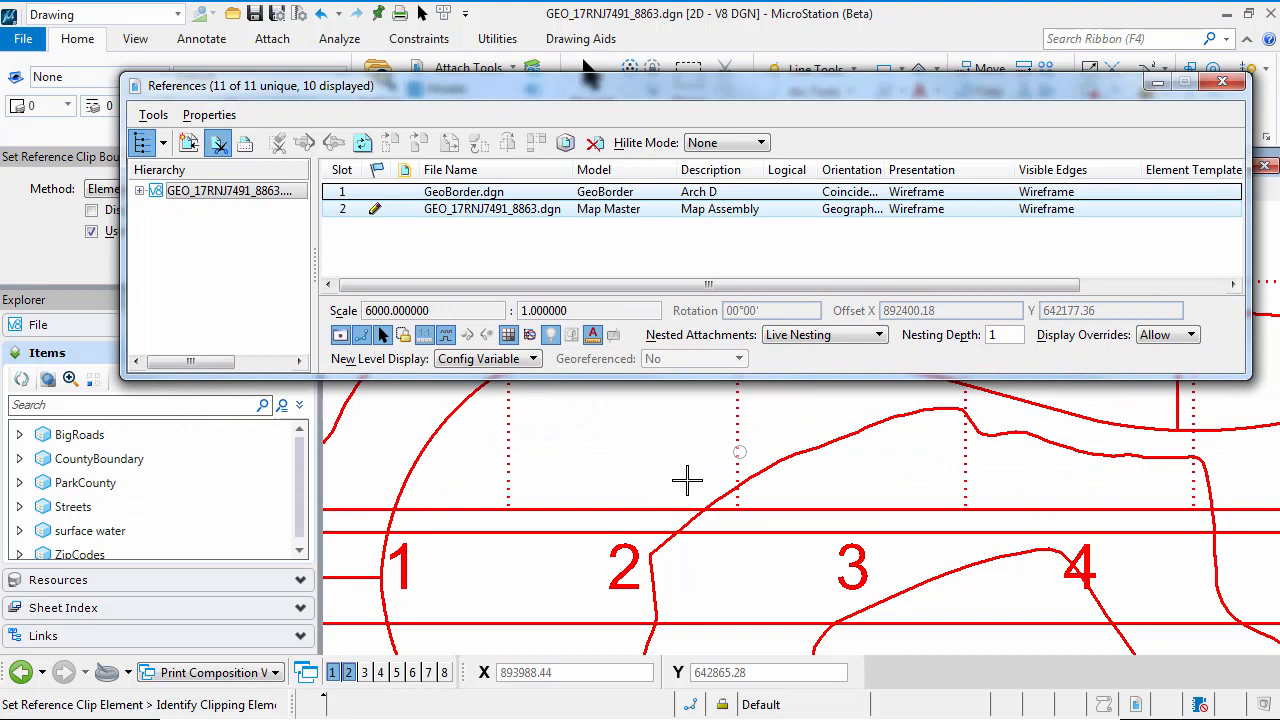
pyautogui.click(623, 508)
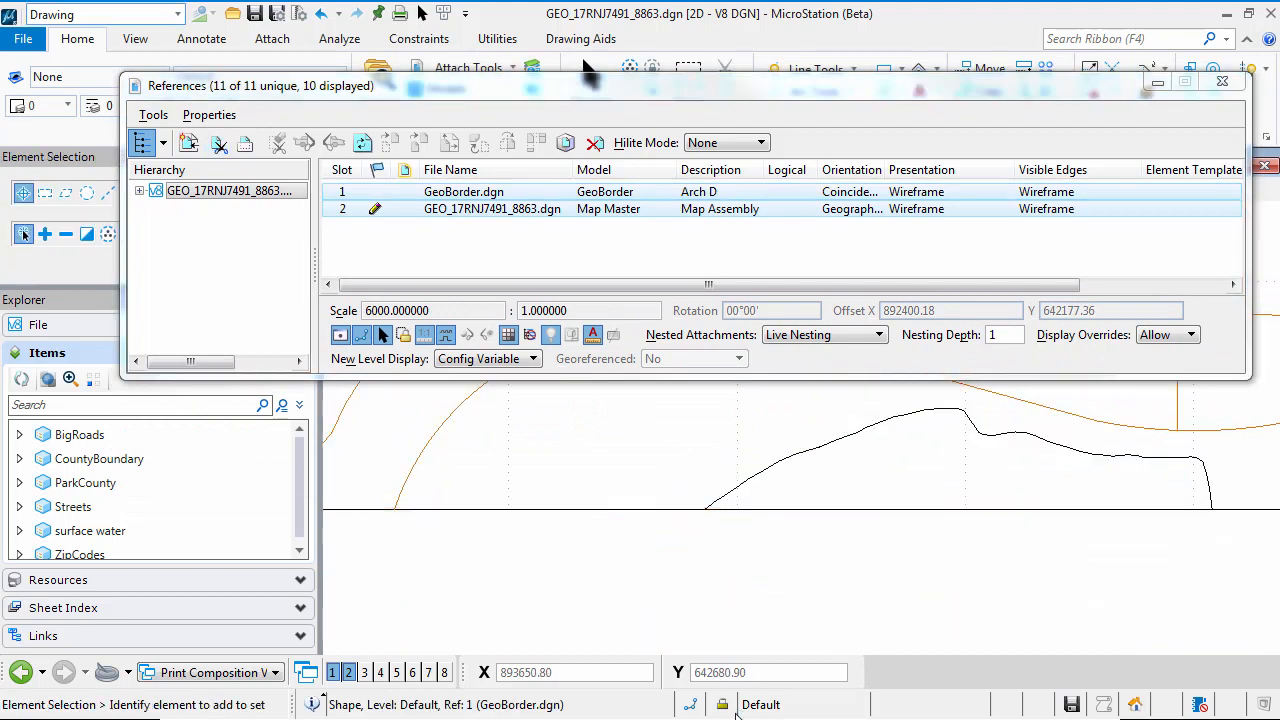
pyautogui.middleClick(653, 540)
pyautogui.middleClick(653, 540)
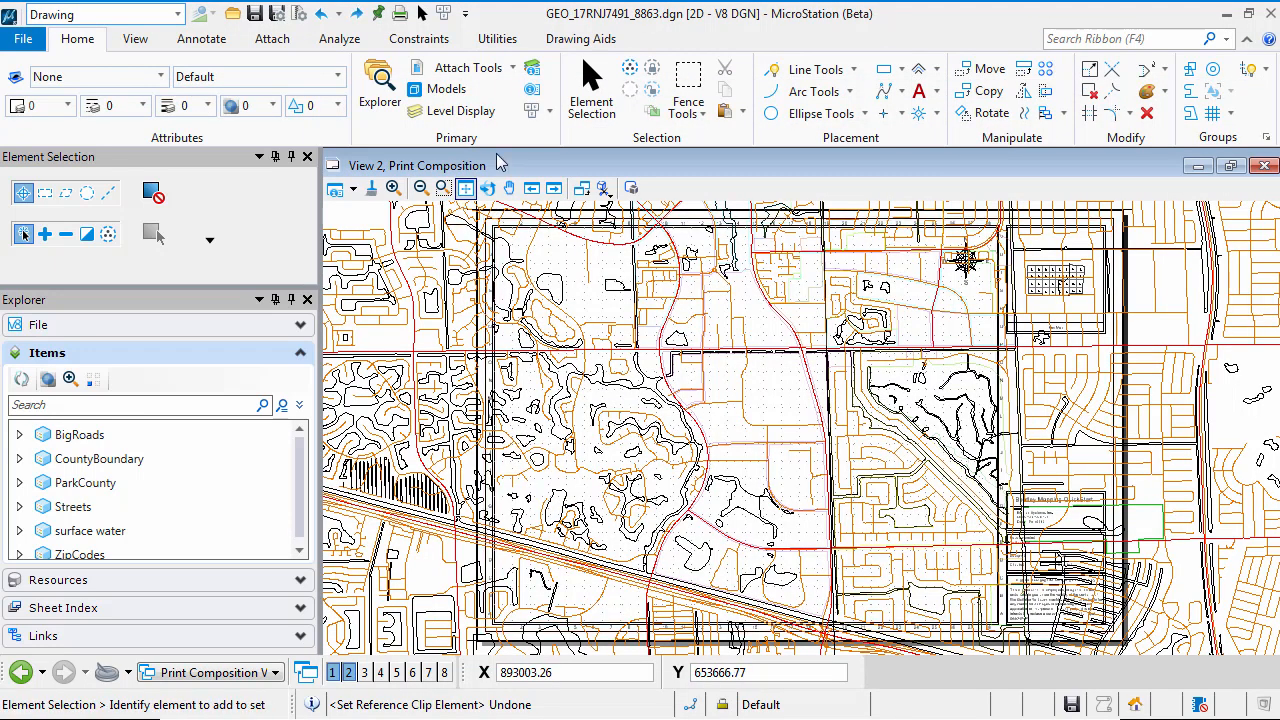
# Clip only the Map Master reference by the Element method to the sheet's inner map frame, and close the References dialog
pyautogui.click(462, 67)
pyautogui.click(450, 214)
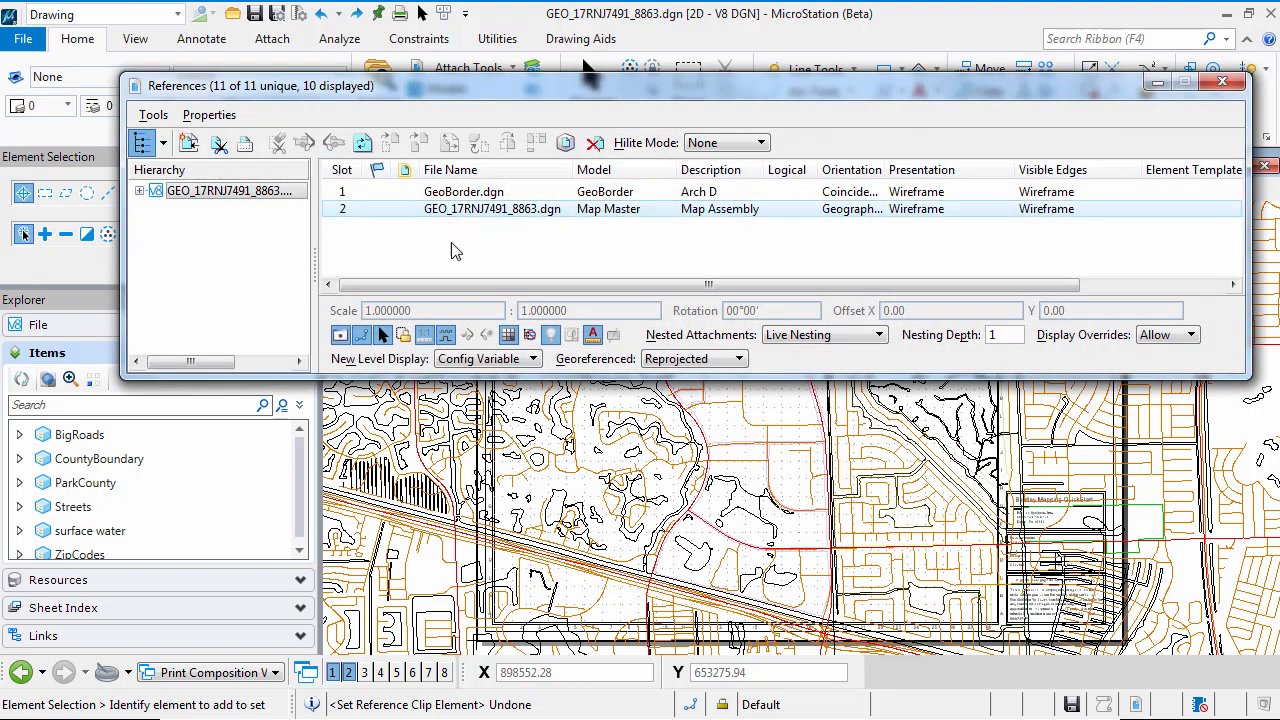
pyautogui.click(219, 143)
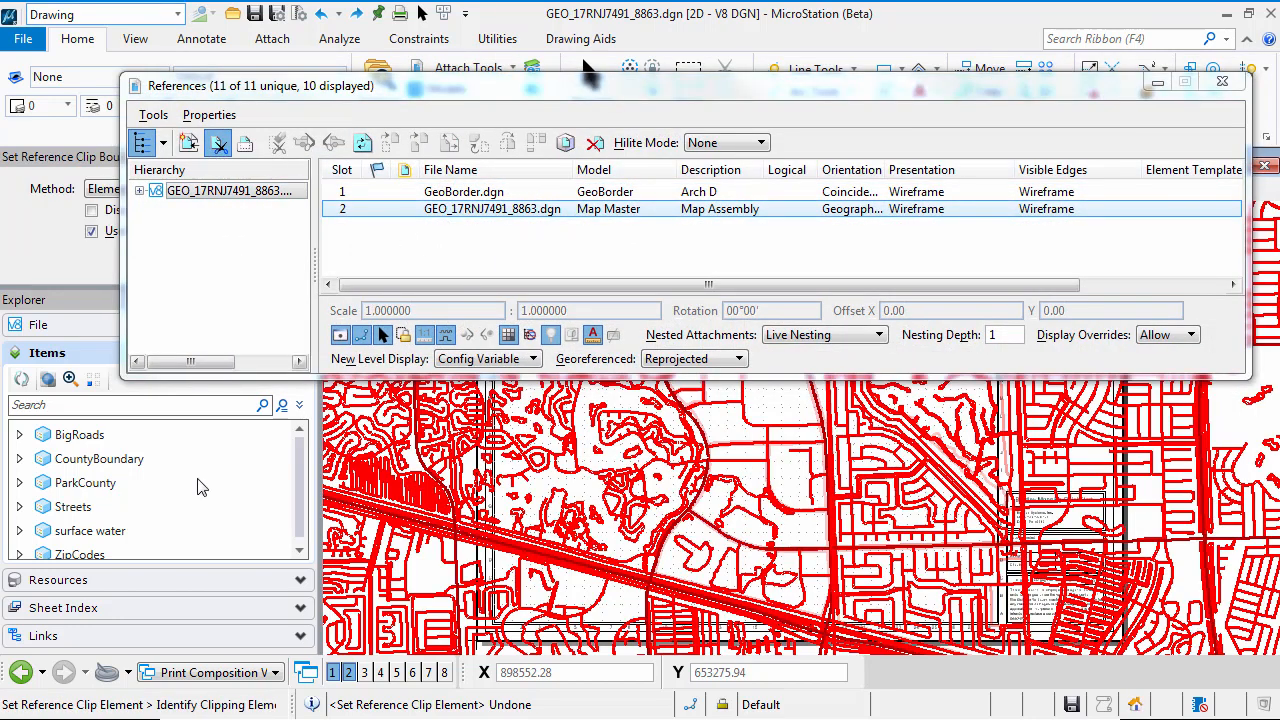
pyautogui.scroll(5, 590, 623)
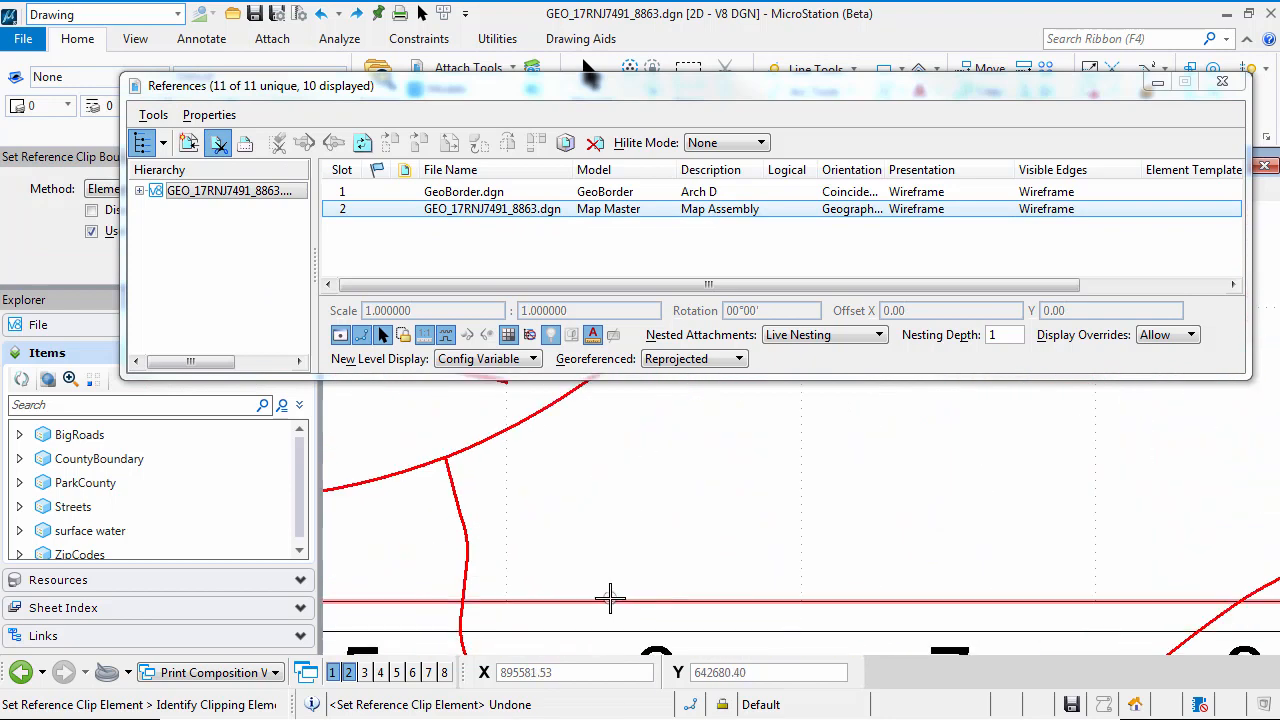
pyautogui.click(610, 598)
pyautogui.scroll(-6, 766, 523)
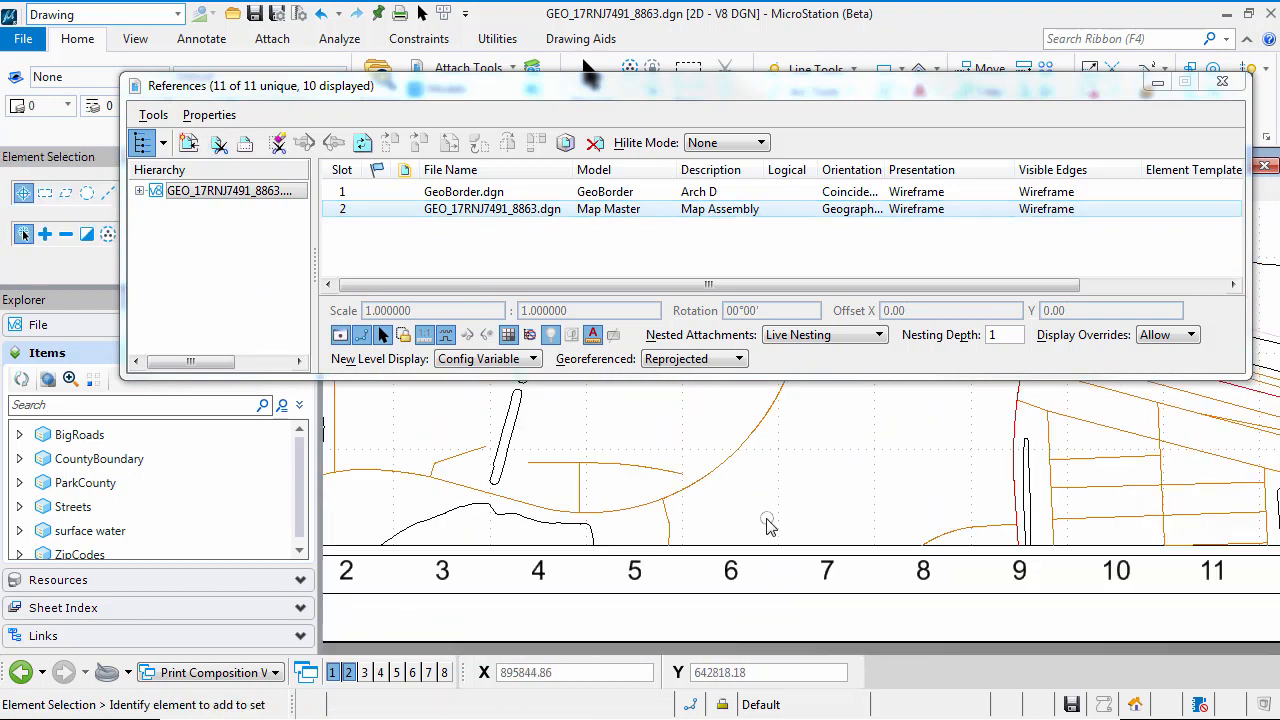
pyautogui.moveTo(810, 531); pyautogui.dragTo(811, 534, button='middle')
pyautogui.scroll(-3, 810, 535)
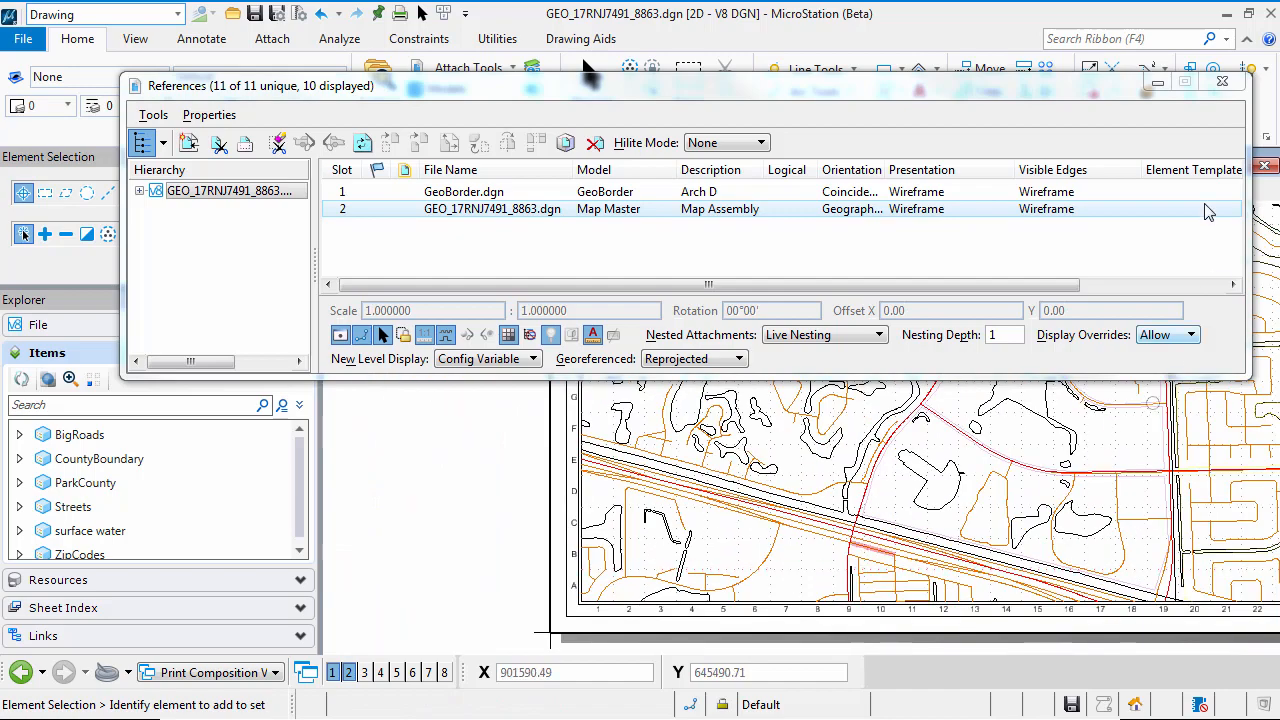
pyautogui.click(1224, 90)
# Turn on the Fill display for View 2 and fit the whole sheet in the view
pyautogui.moveTo(1050, 320); pyautogui.dragTo(908, 375, button='middle')
pyautogui.moveTo(913, 424); pyautogui.dragTo(770, 478, button='middle')
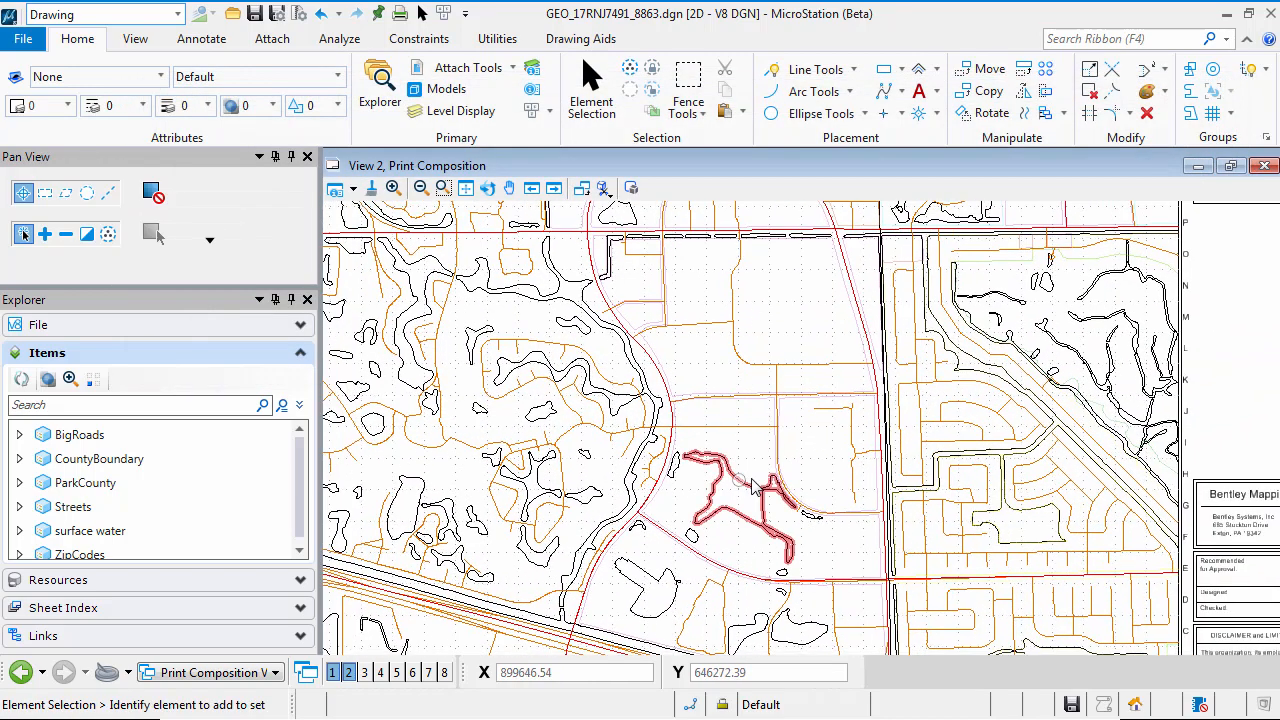
pyautogui.scroll(-3, 770, 478)
pyautogui.click(354, 190)
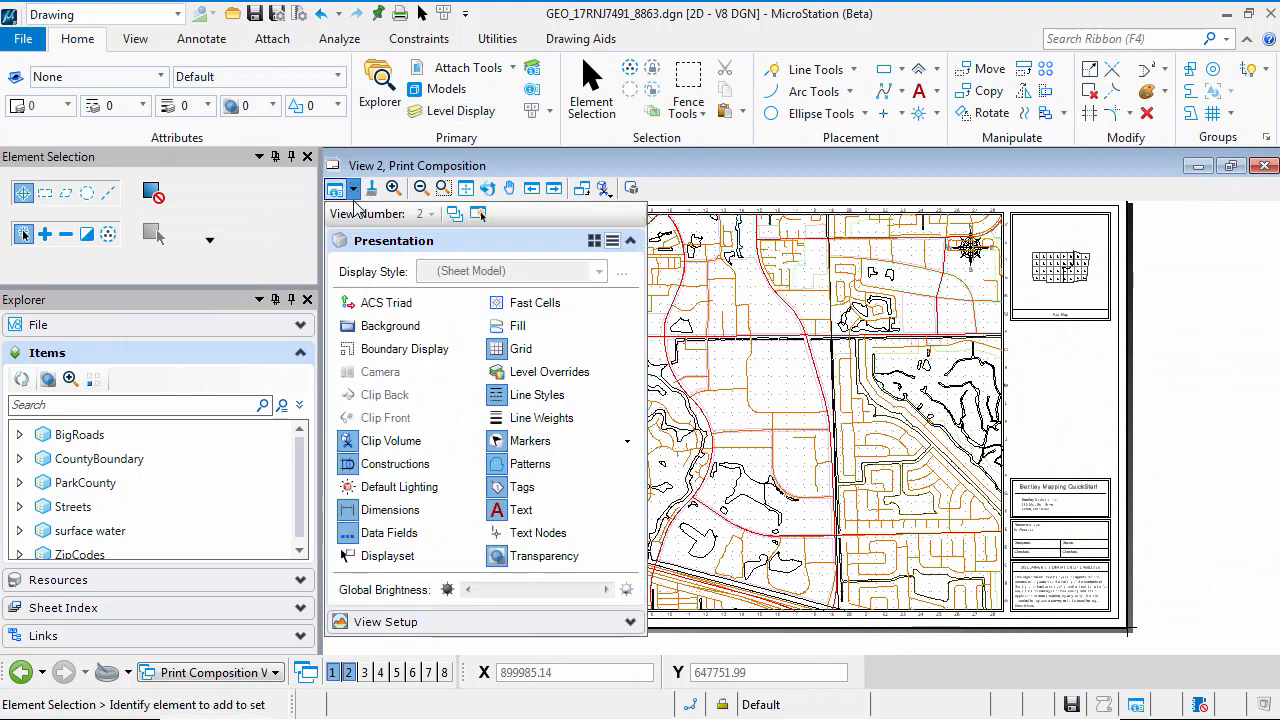
pyautogui.click(517, 325)
pyautogui.click(1128, 618)
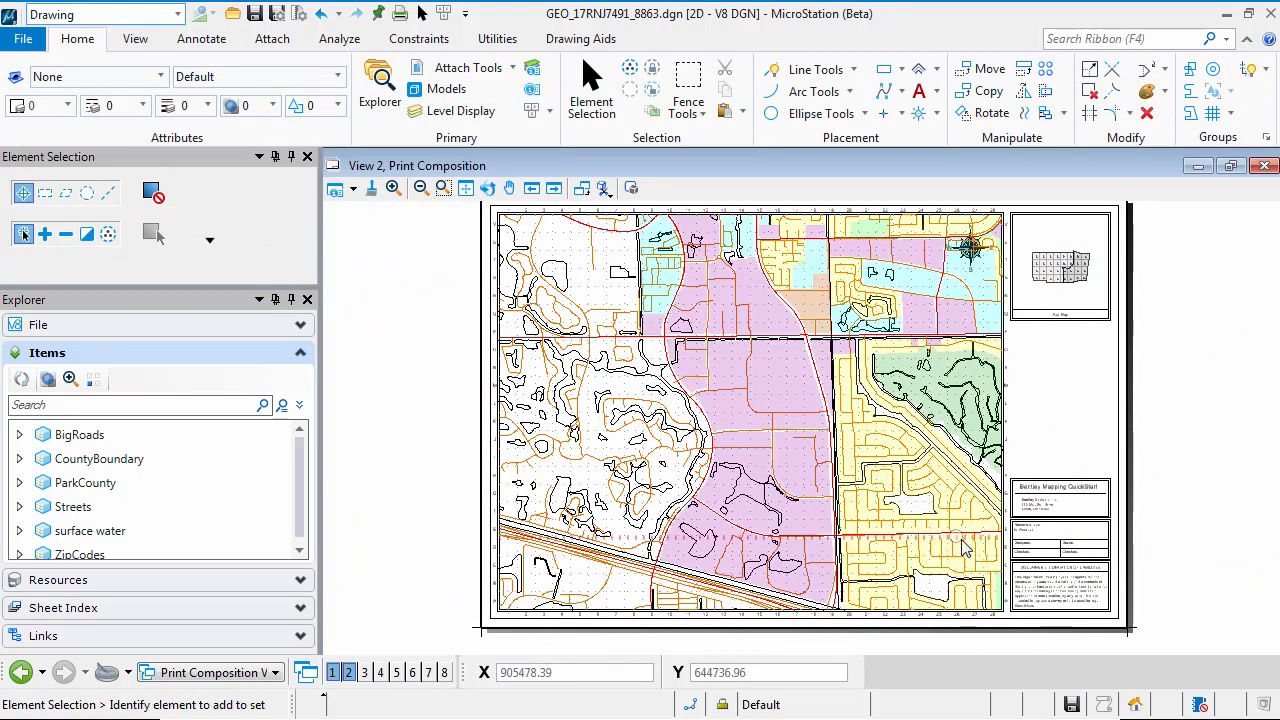
pyautogui.moveTo(946, 514)
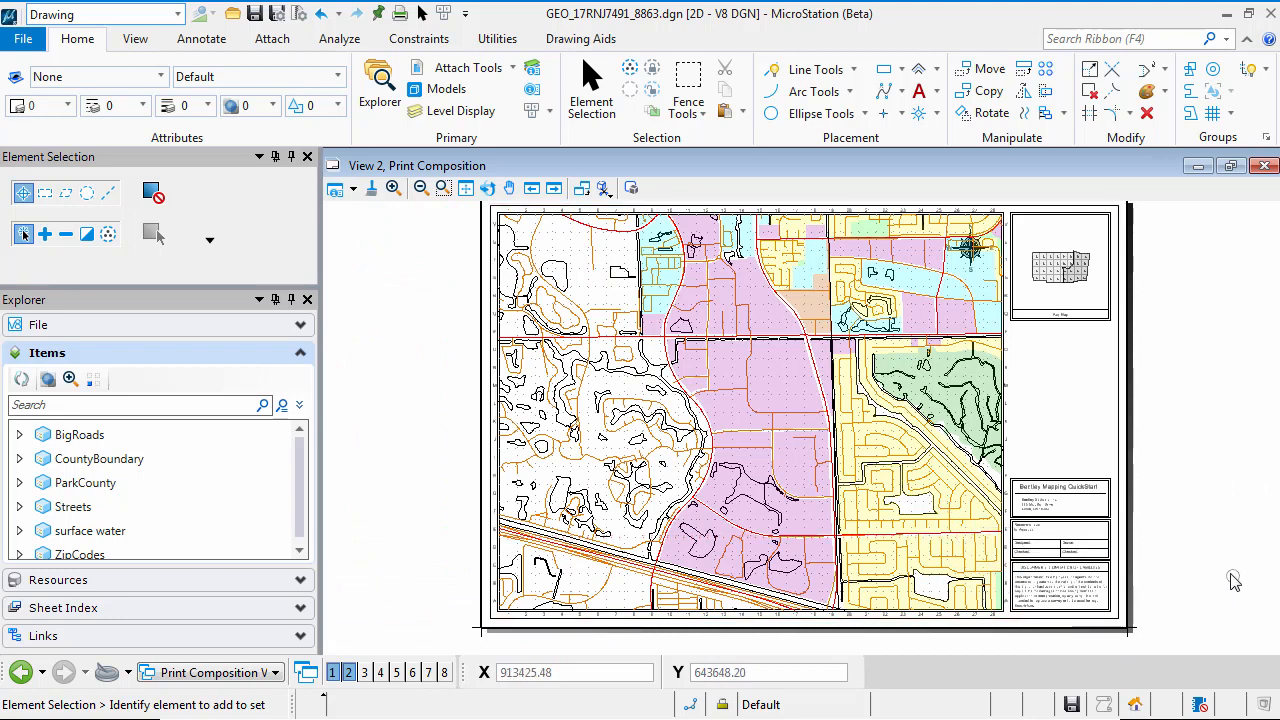
pyautogui.middleClick(391, 452)
pyautogui.middleClick(391, 451)
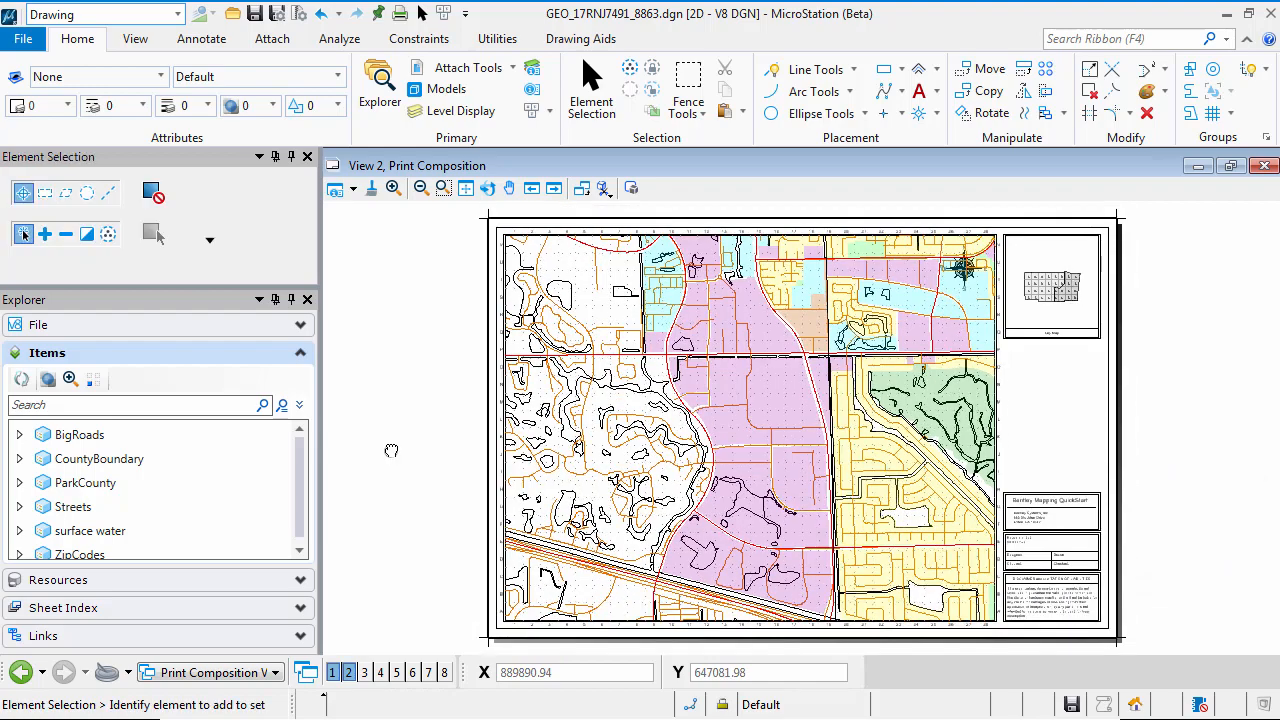